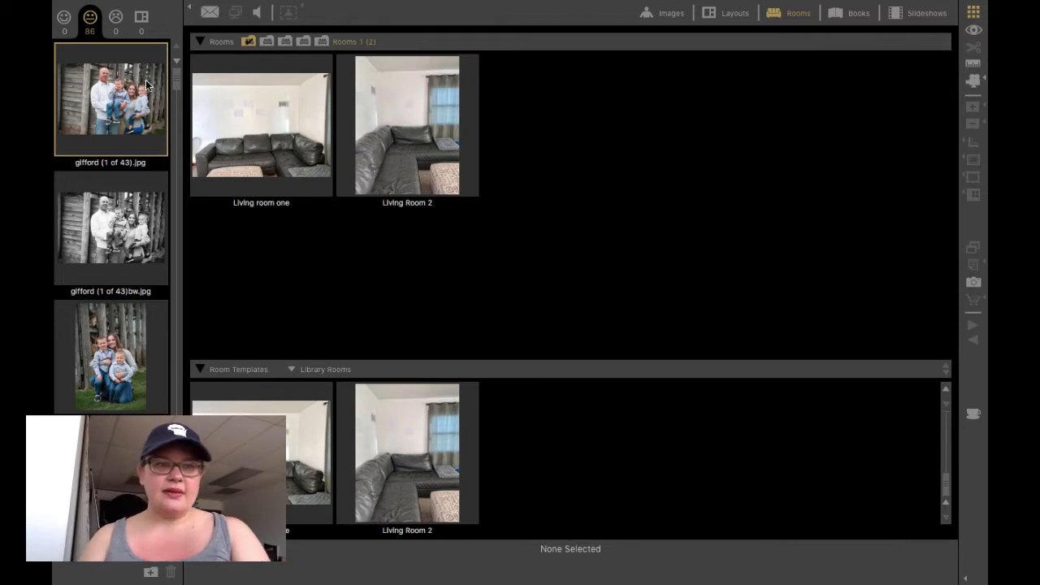
Open the room photo named Living room one in the single-room view.
left_click(422, 361)
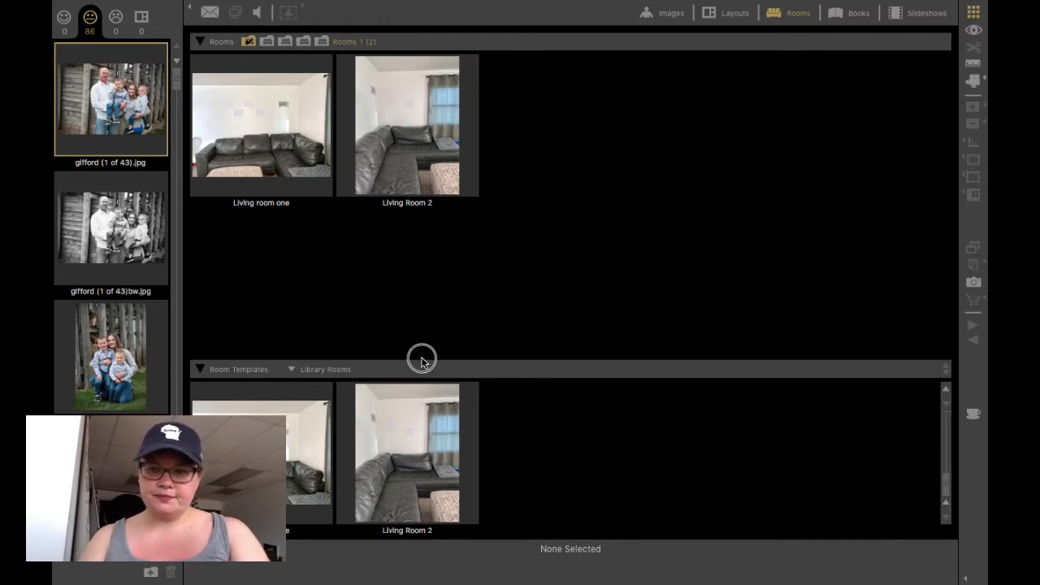
left_click(575, 444)
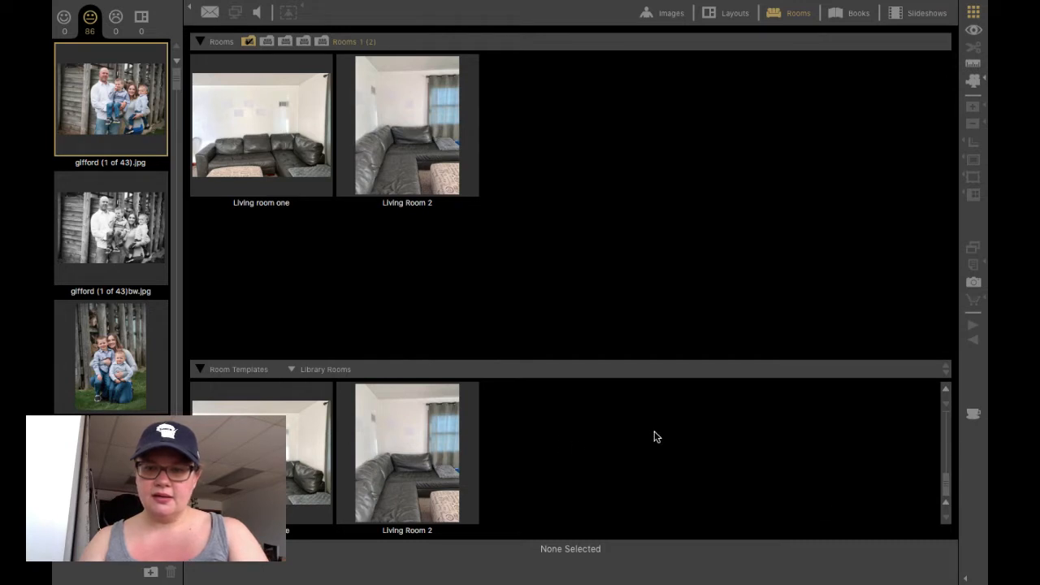
double_click(260, 144)
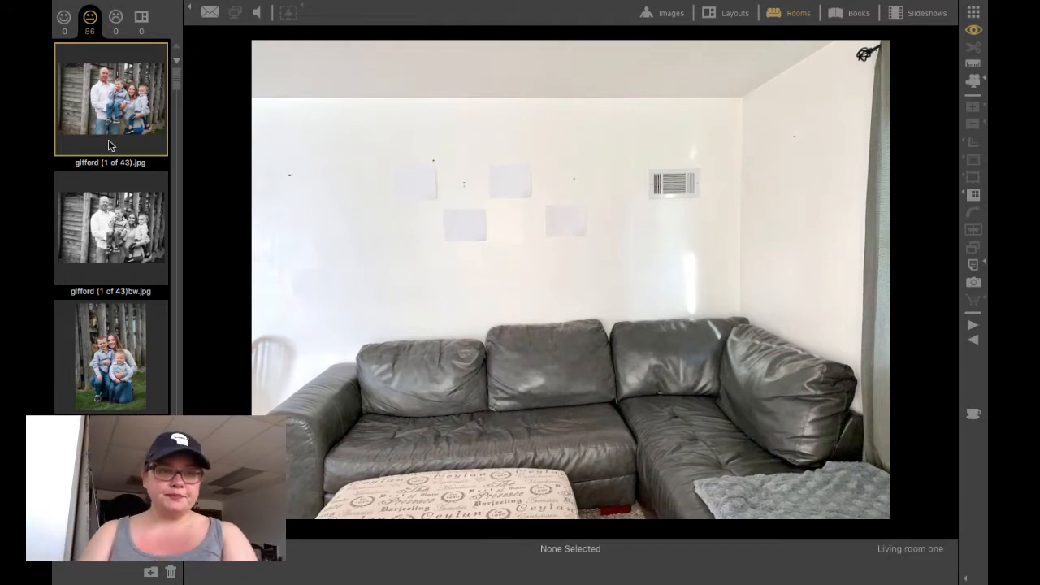
Place gifford (1 of 43).jpg on the wall above the sofa as a 30 x 24 in print.
scroll(112, 213, "down", 3)
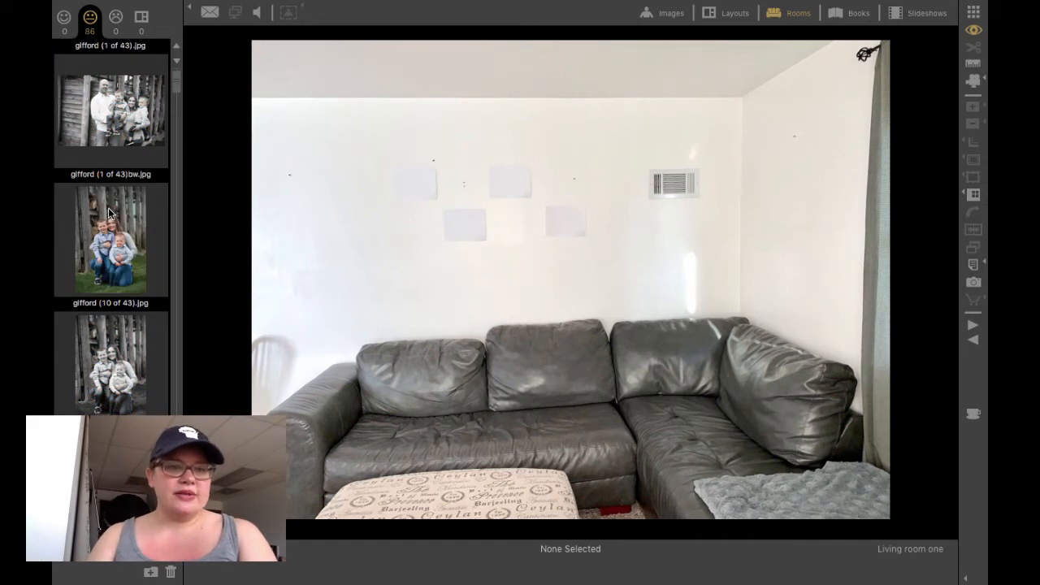
scroll(126, 187, "up", 3)
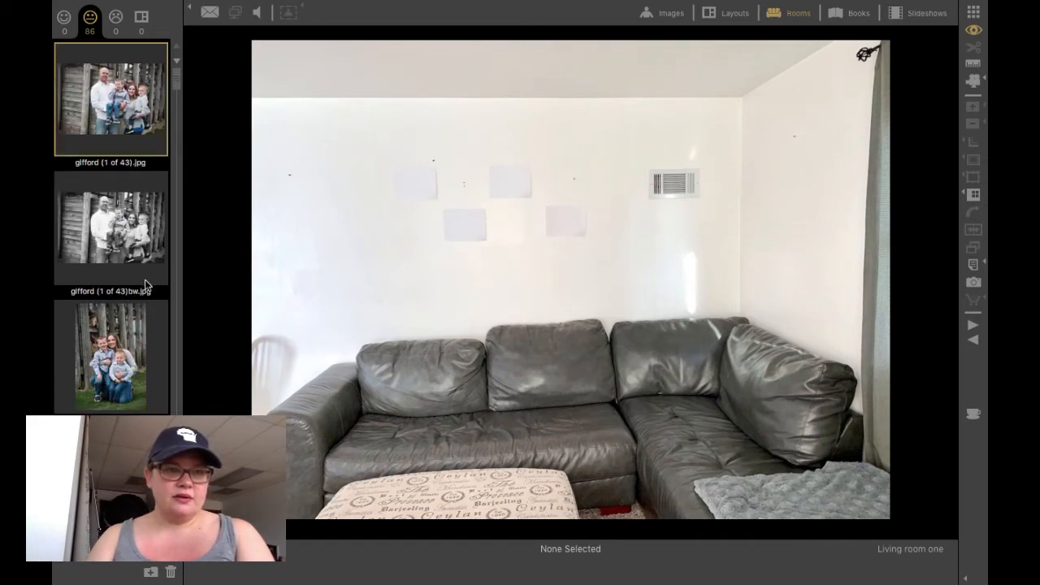
left_click(116, 105)
left_click_drag(116, 106, 636, 292)
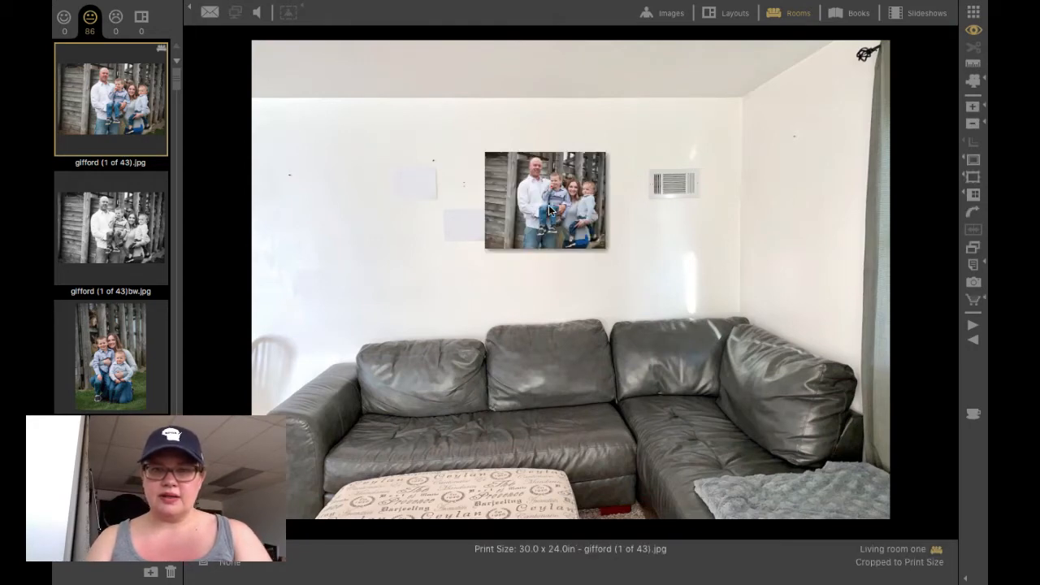
Shift the family print slightly left and down on the wall so it sits over the middle of the sofa.
left_click_drag(548, 205, 530, 210)
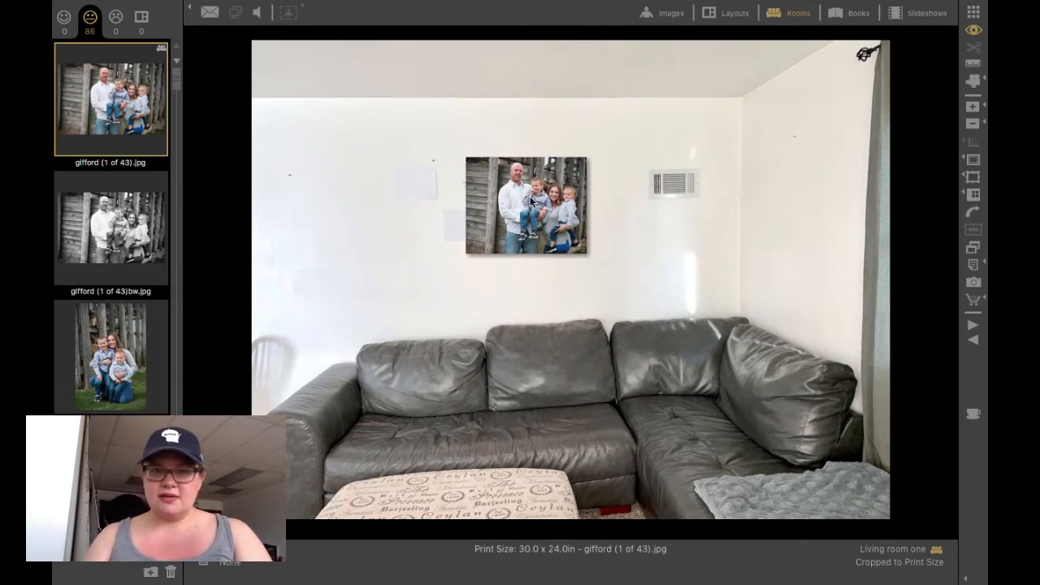
left_click_drag(531, 201, 529, 202)
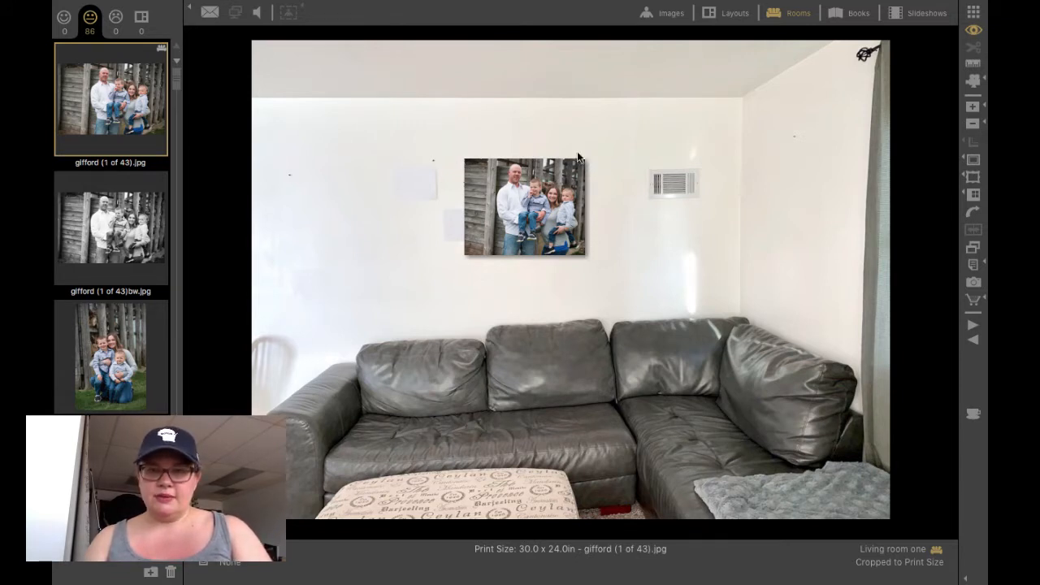
left_click(536, 229)
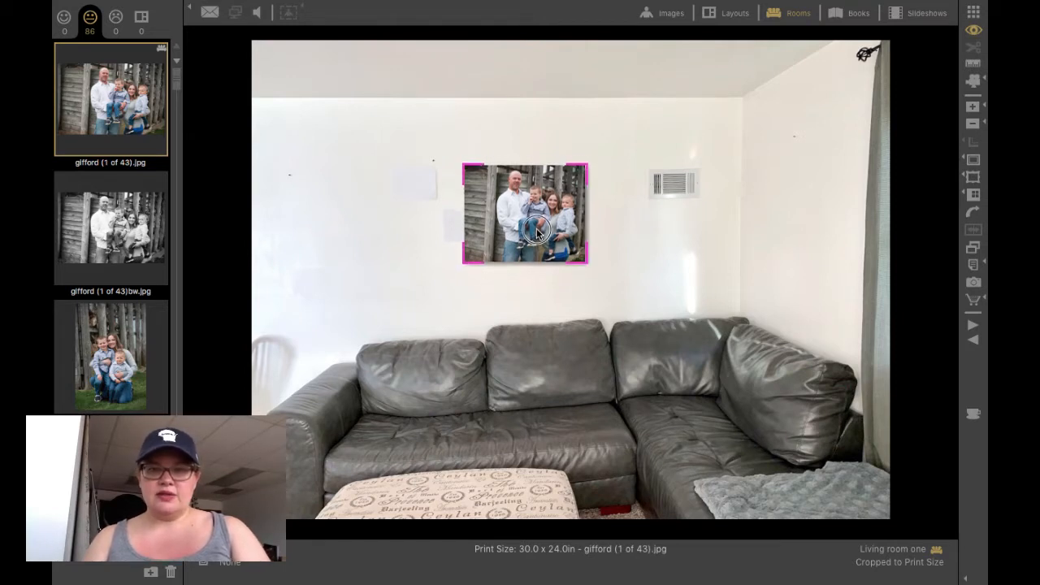
left_click_drag(536, 229, 528, 230)
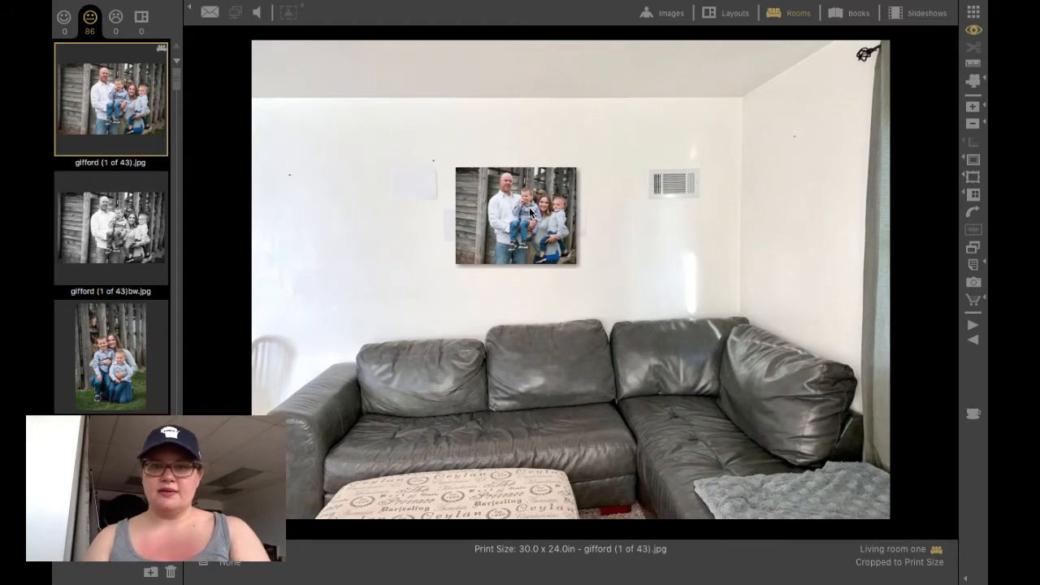
Surround the print with the Cloud Gray Triple [3.00] mat from the Traditional Mats.
left_click(968, 160)
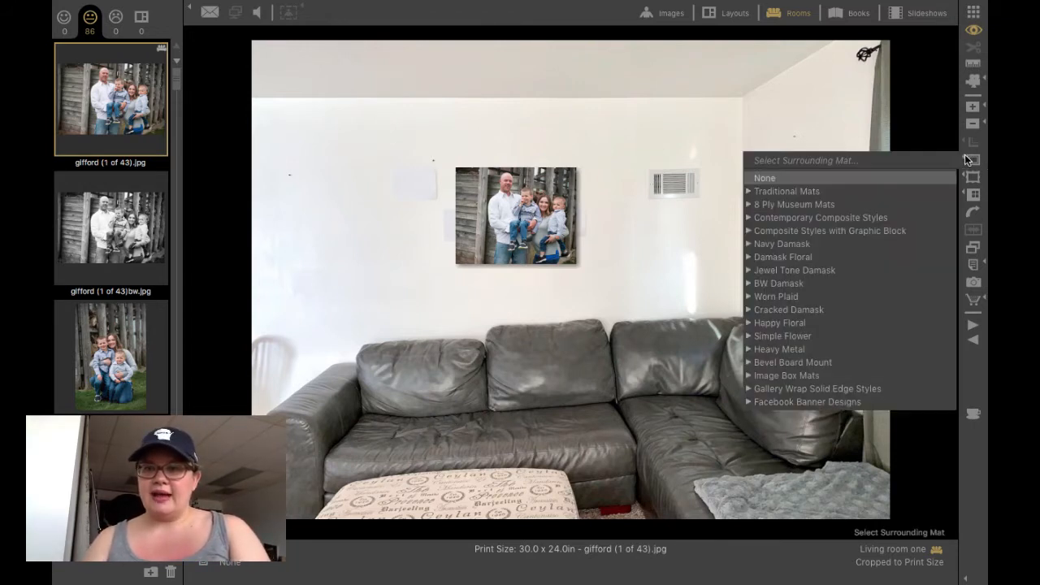
left_click(747, 193)
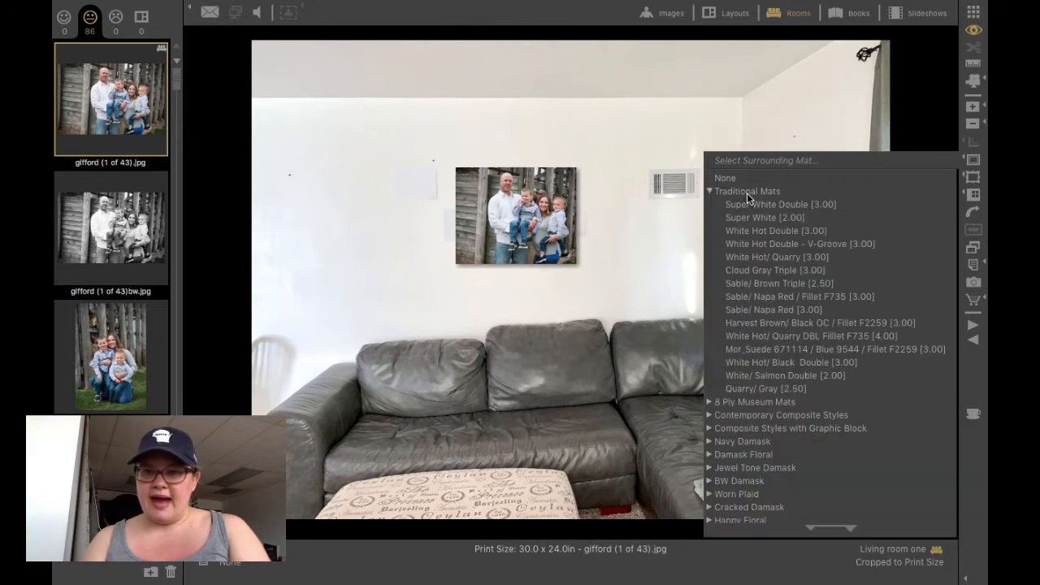
left_click(791, 266)
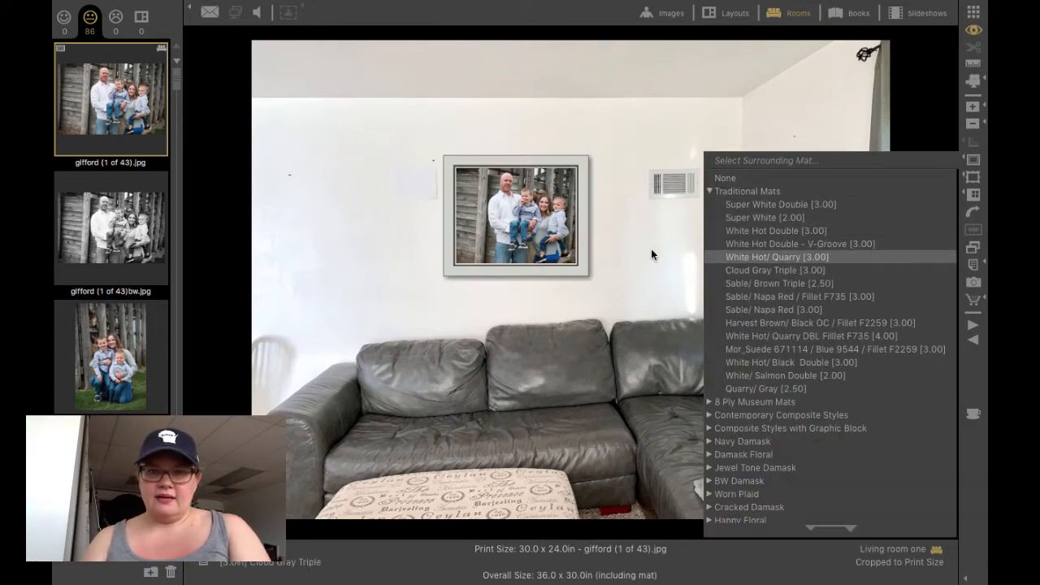
left_click(613, 243)
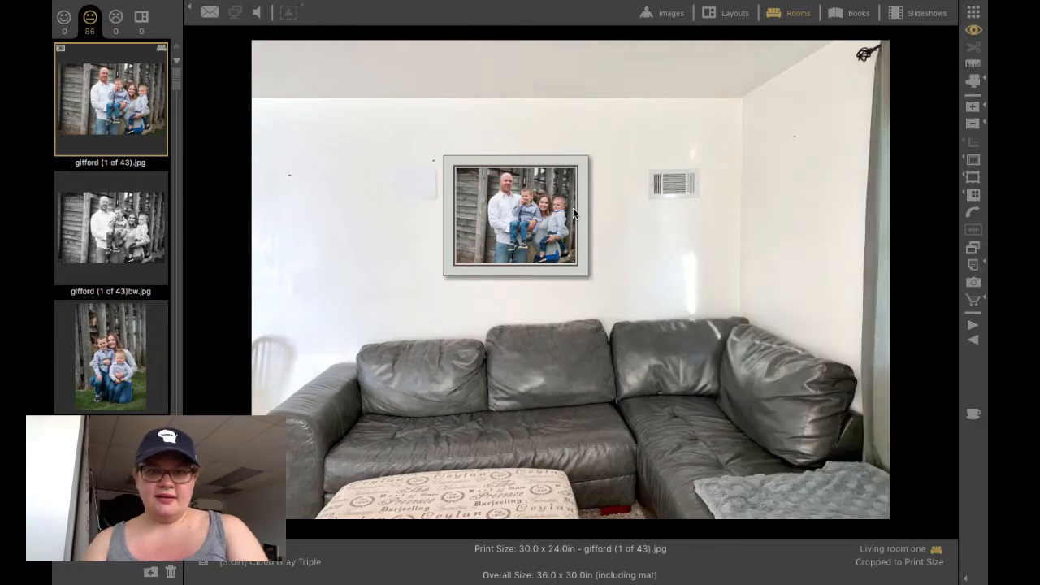
Put the Hawthorne-Silver_.5625in_A frame around the matted print.
left_click(971, 177)
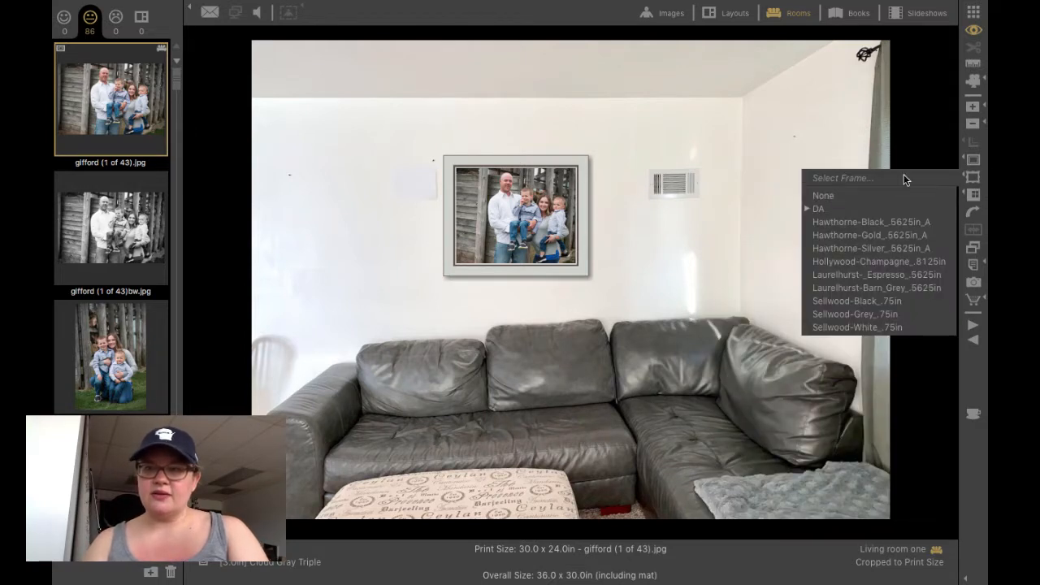
left_click(830, 247)
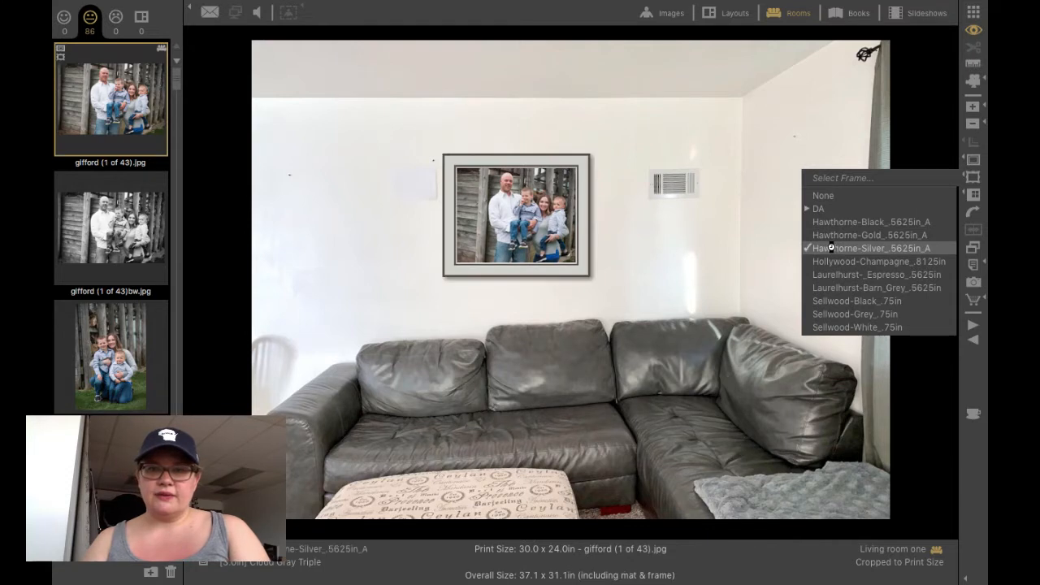
left_click(530, 236)
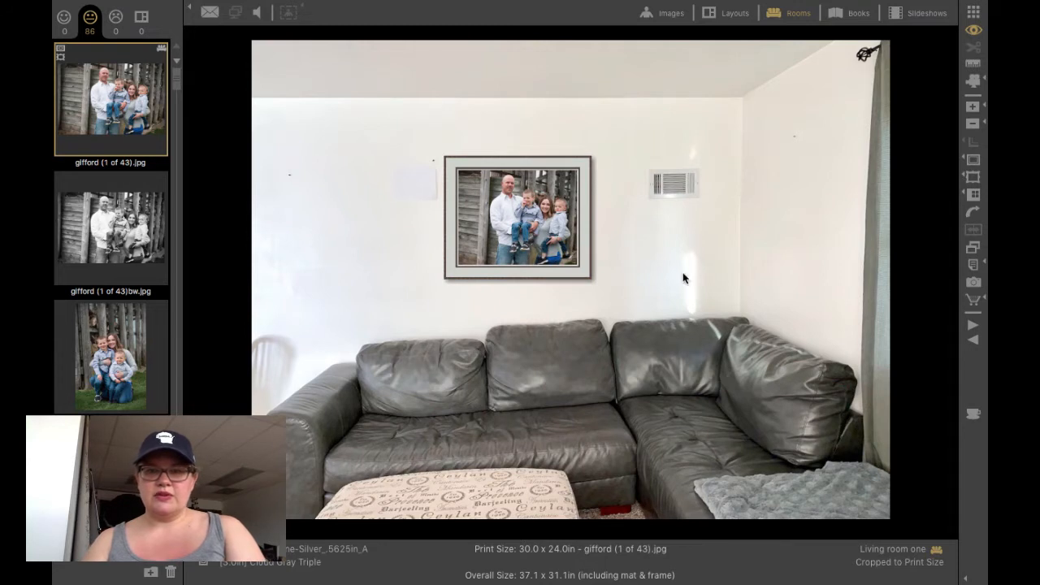
Enlarge the framed print to 40 x 30 in and move it left on the wall above the sofa.
left_click(534, 210)
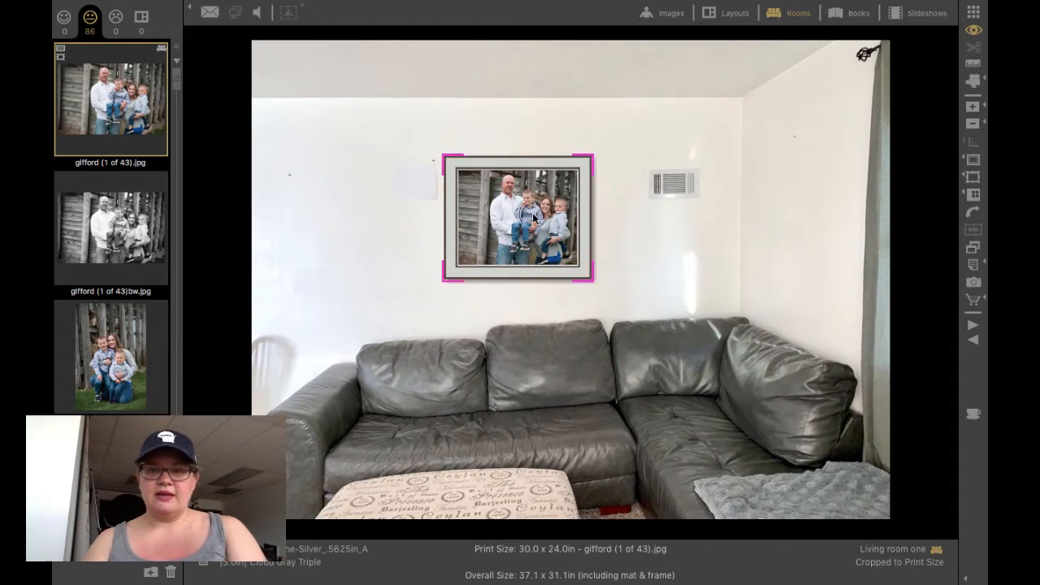
left_click(973, 109)
left_click(973, 109)
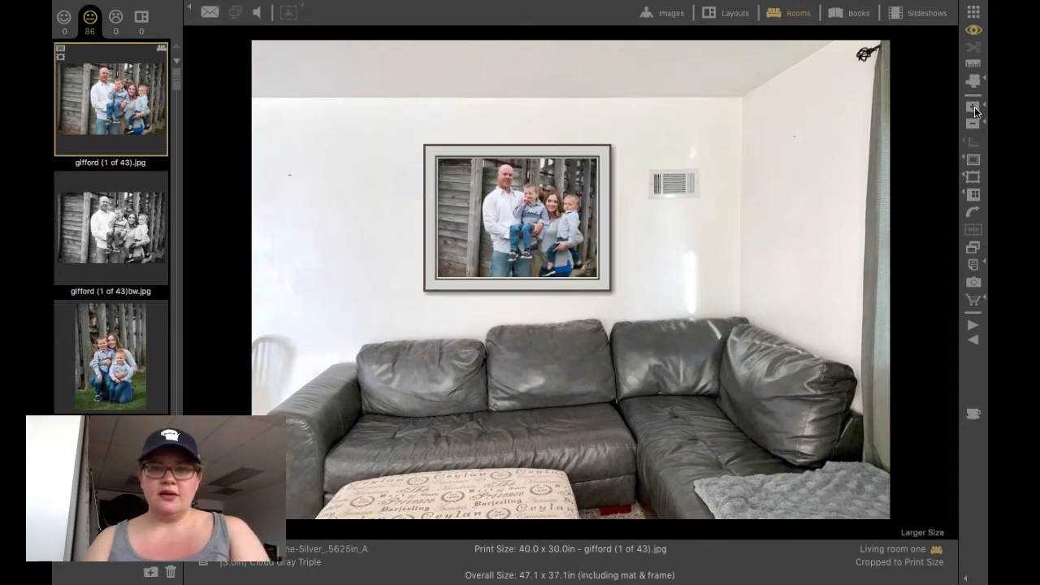
left_click_drag(523, 219, 501, 220)
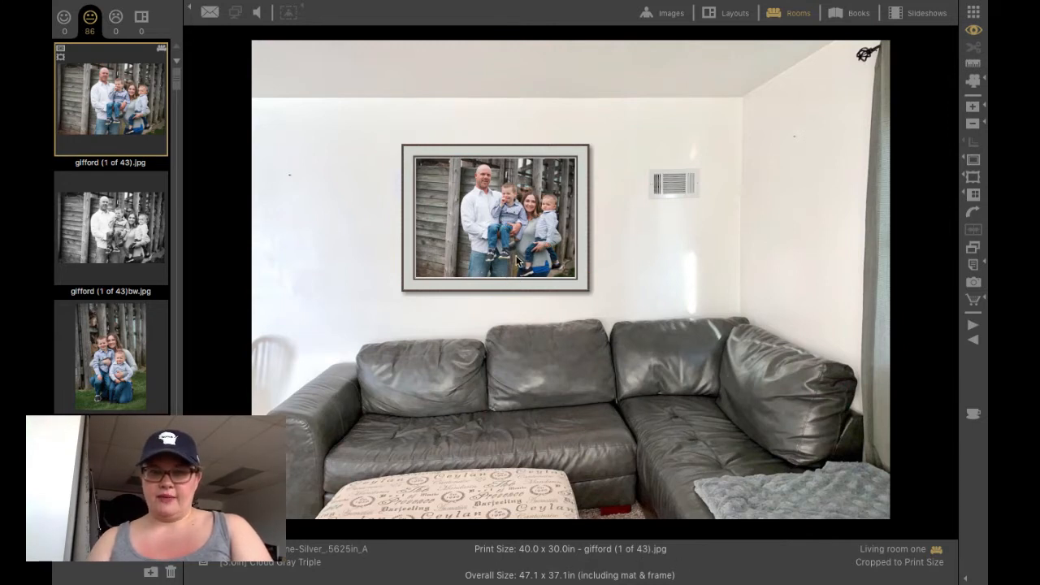
left_click(484, 231)
left_click_drag(483, 227, 483, 224)
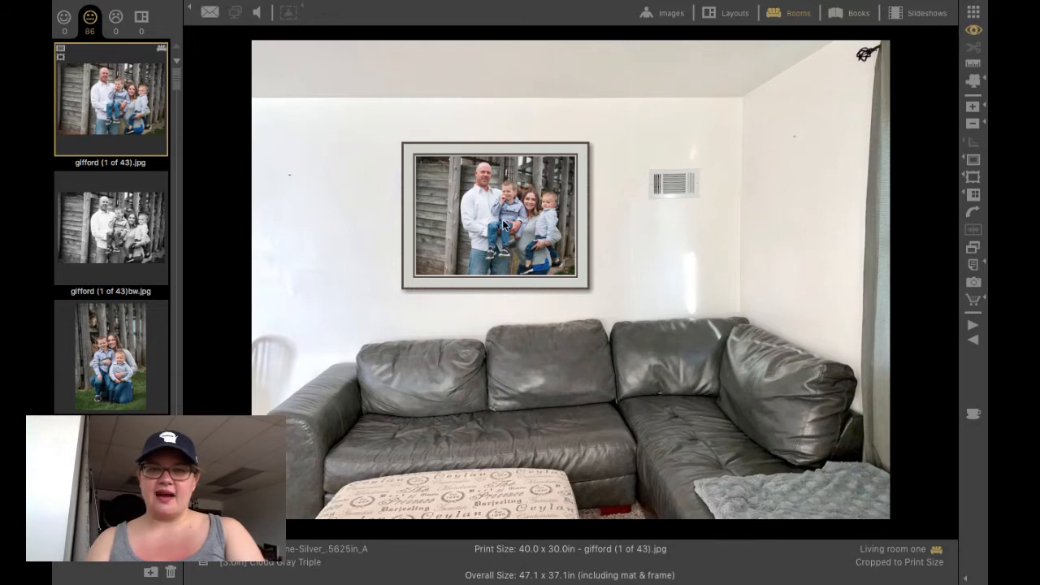
Replace the photo in the framed print with gifford (20 of 43).jpg.
scroll(136, 307, "down", 20)
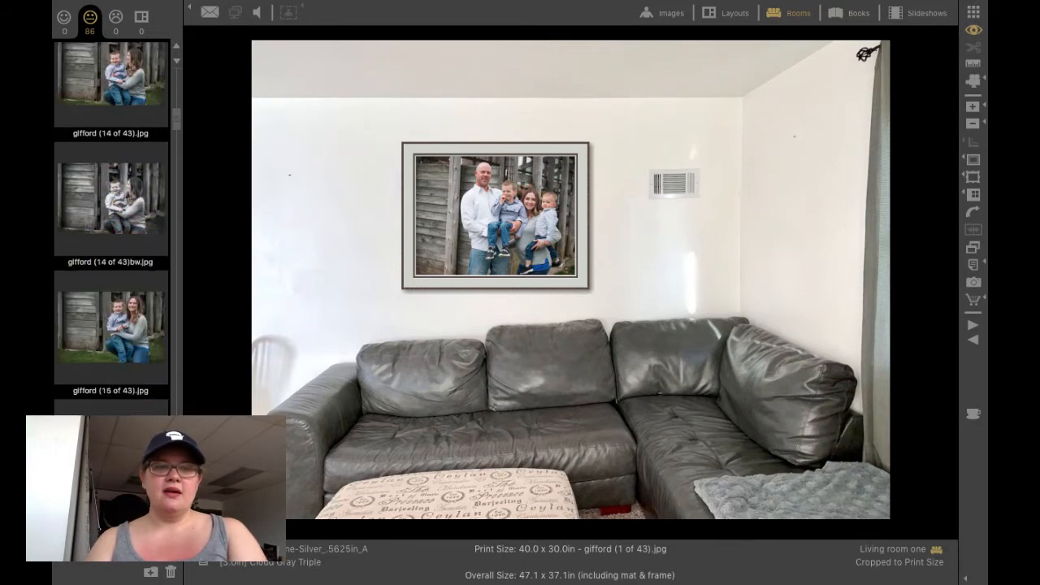
scroll(137, 307, "down", 10)
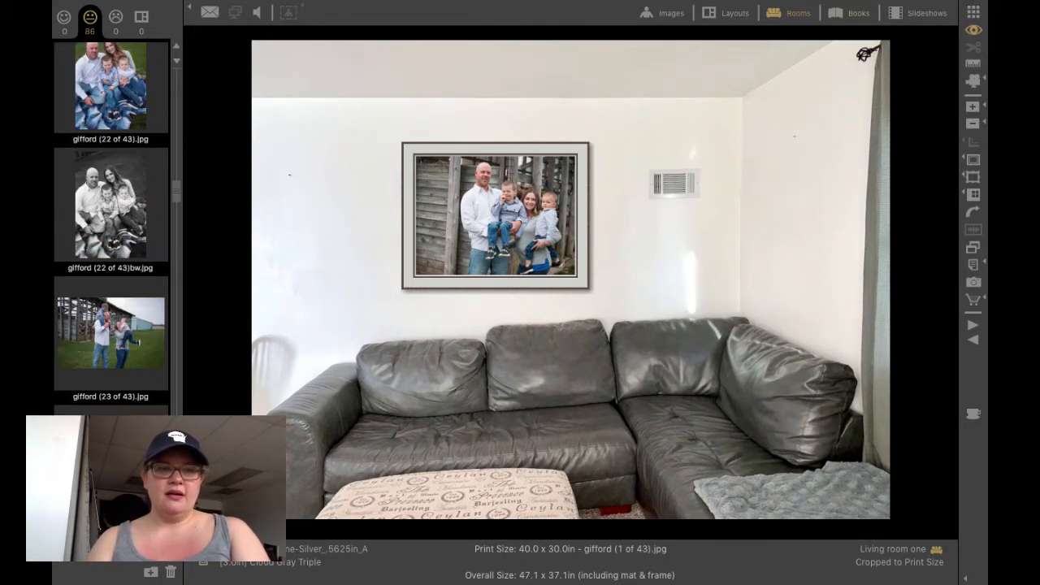
scroll(121, 255, "up", 2)
scroll(121, 254, "up", 2)
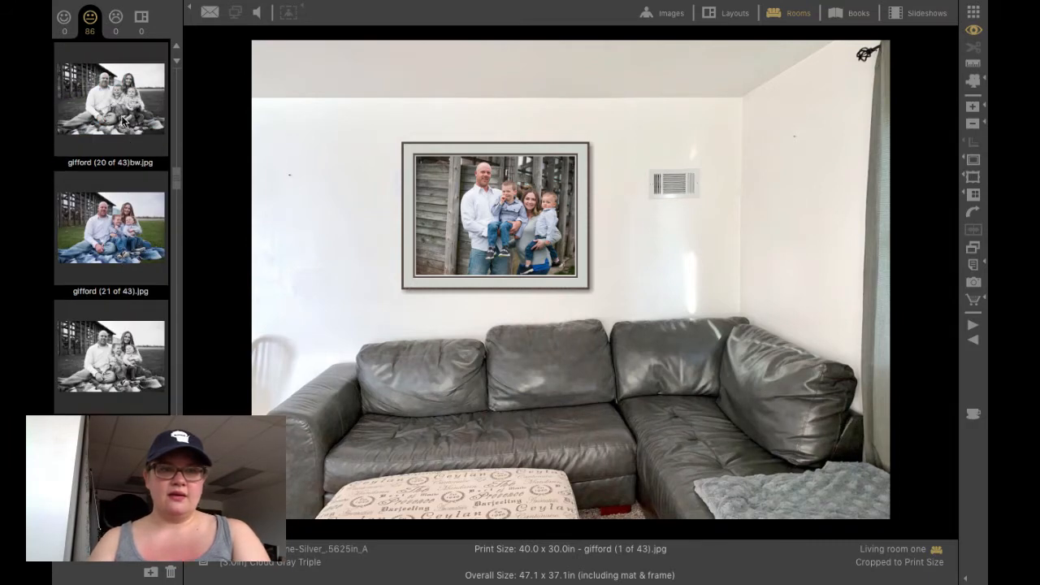
scroll(126, 130, "up", 3)
left_click_drag(130, 158, 538, 217)
left_click(538, 216)
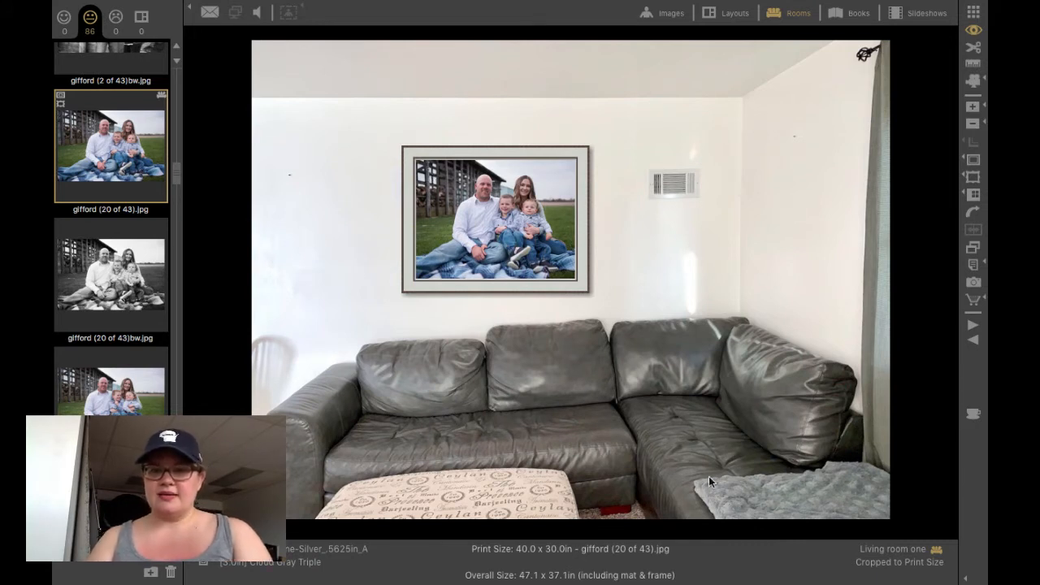
Reduce the framed print to 36 x 24 in and shift it slightly left on the wall.
left_click(973, 127)
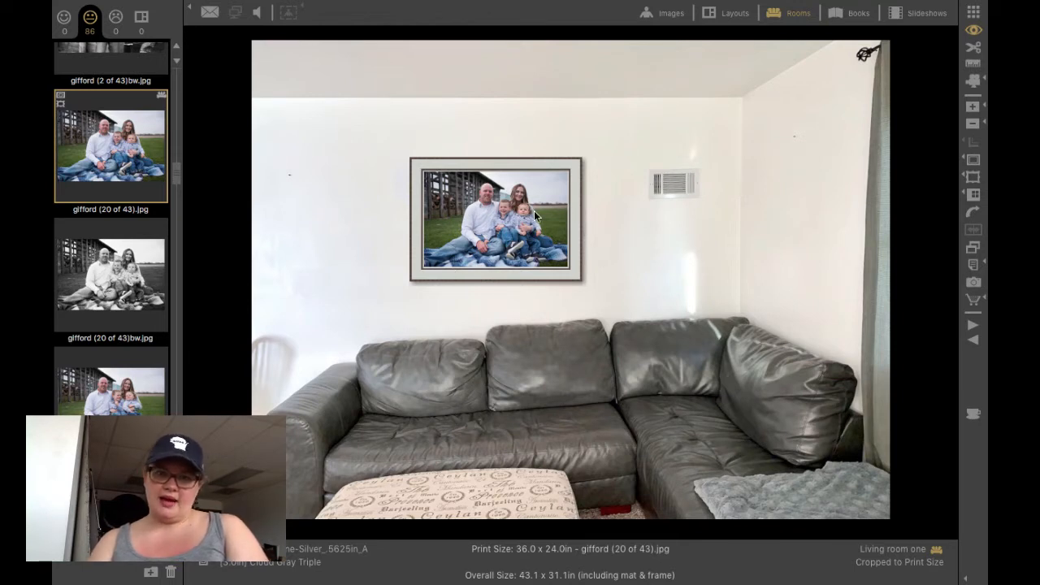
left_click_drag(534, 211, 526, 212)
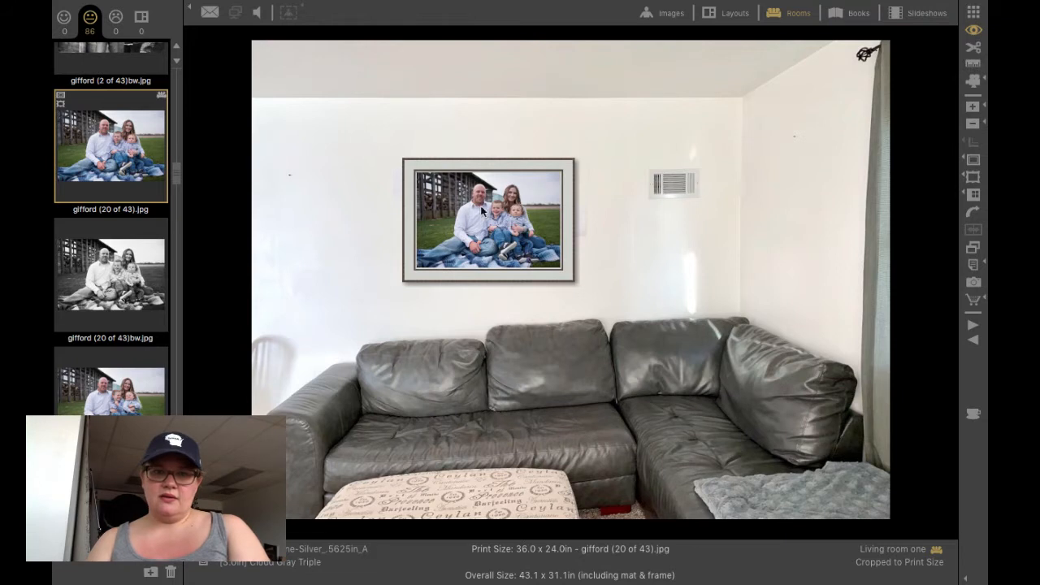
Review the traditional mat choices for the print, staying with Cloud Gray Triple [3.00].
left_click(965, 160)
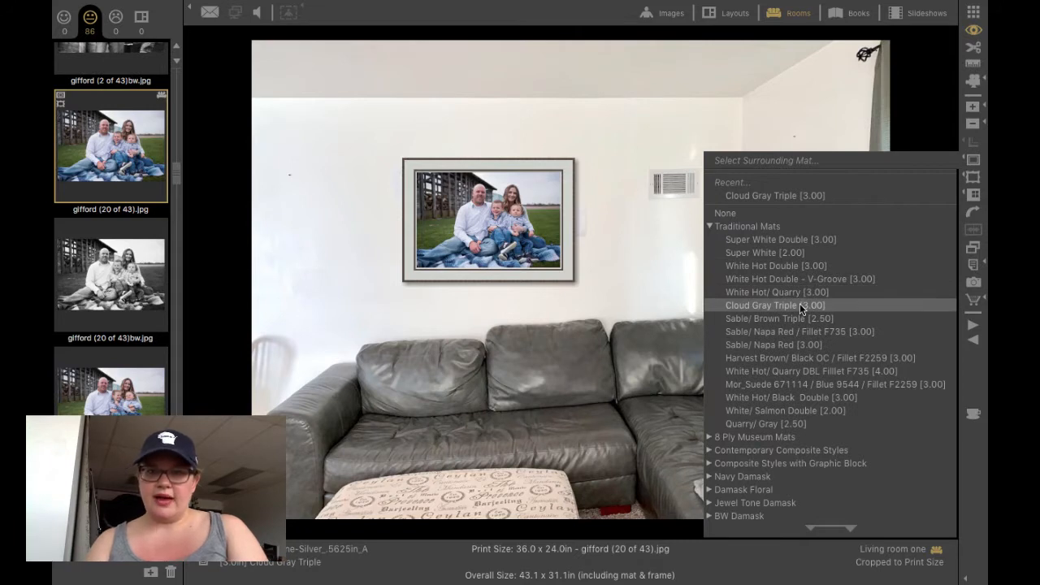
left_click(829, 306)
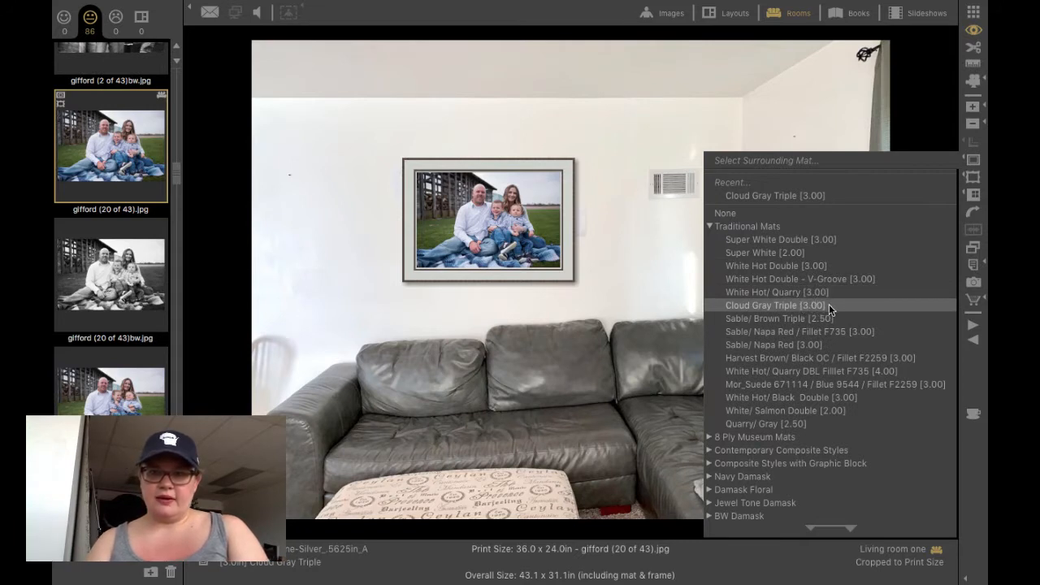
left_click(797, 305)
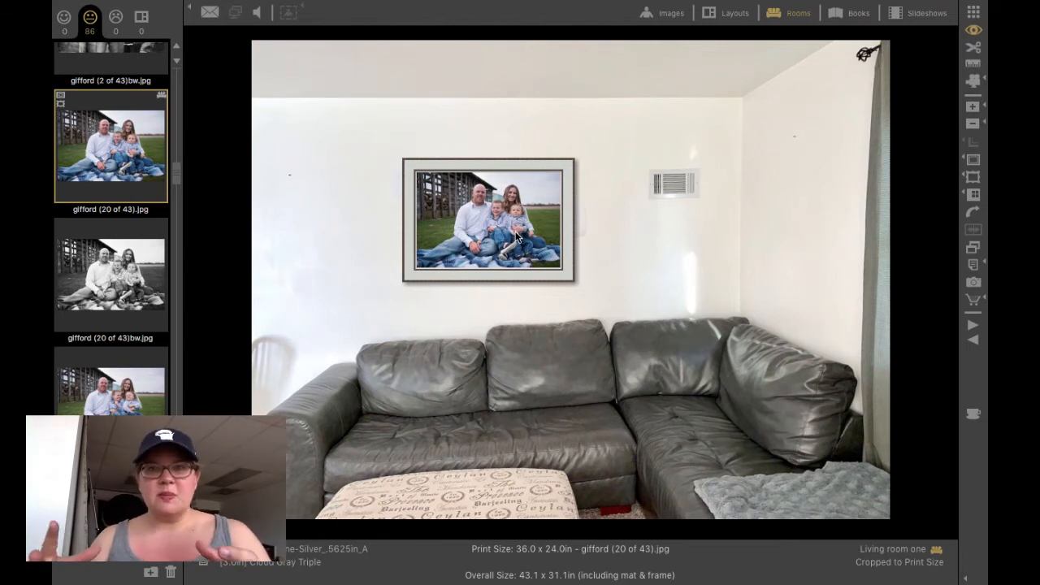
Remove both the surrounding mat and the frame from the 36 x 24 in print.
left_click(472, 230)
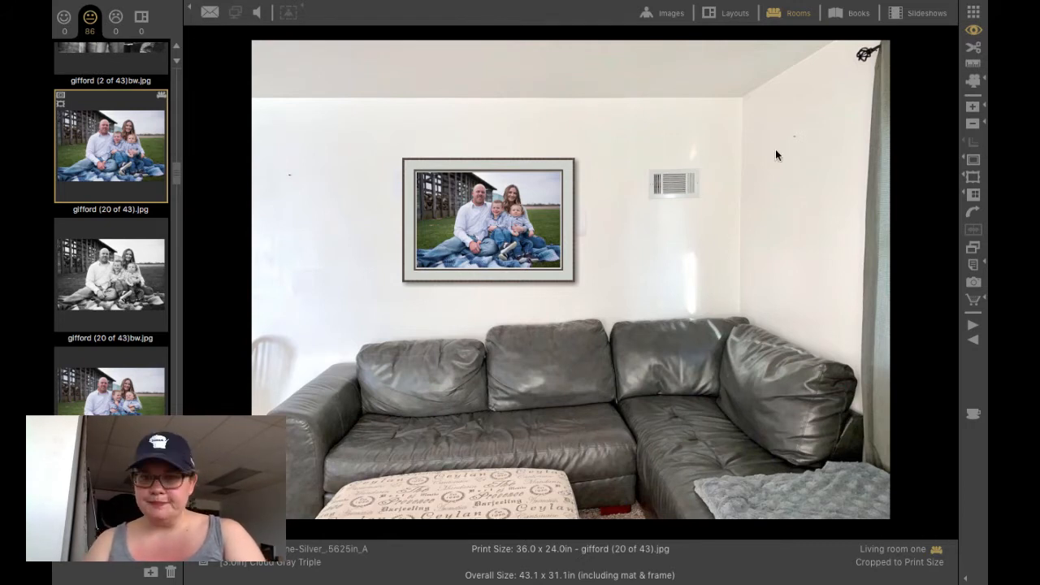
left_click(968, 160)
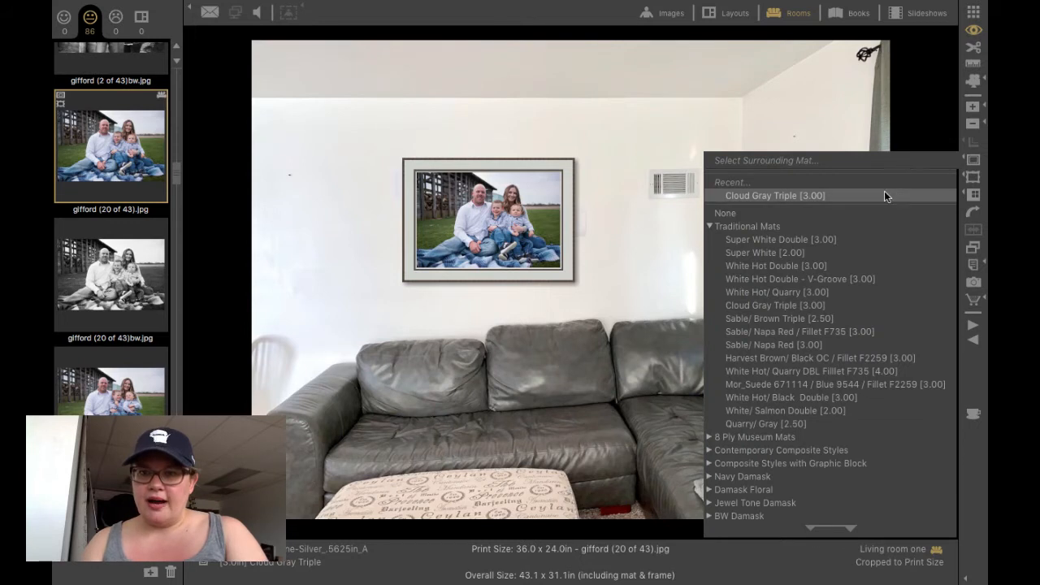
left_click(821, 211)
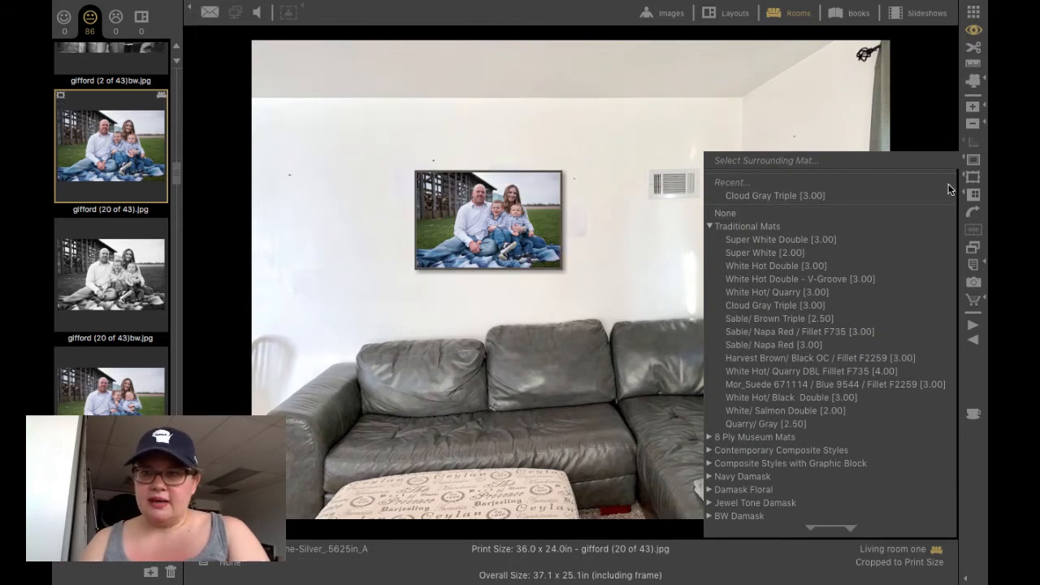
left_click(973, 175)
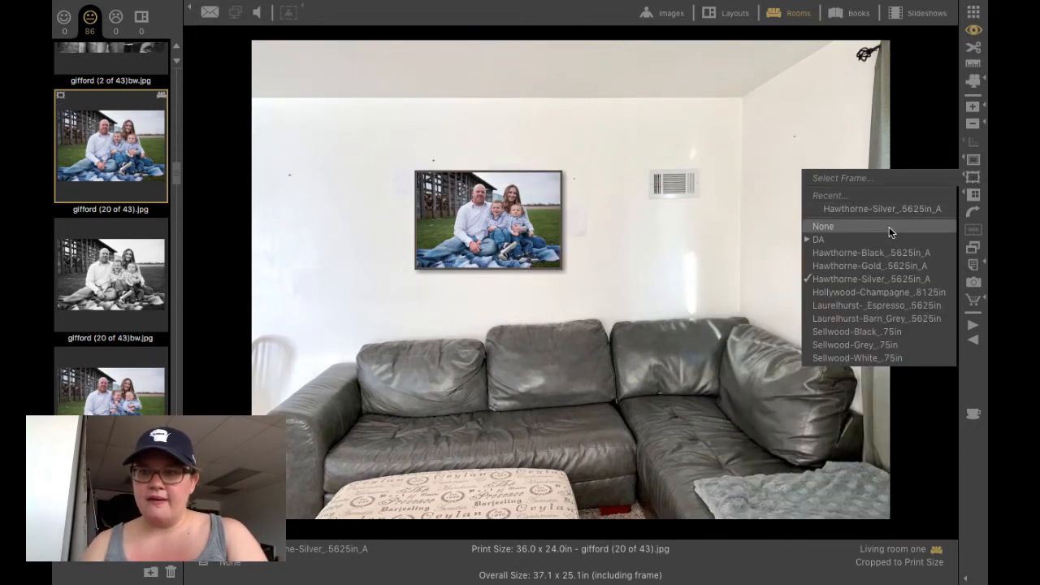
left_click(862, 228)
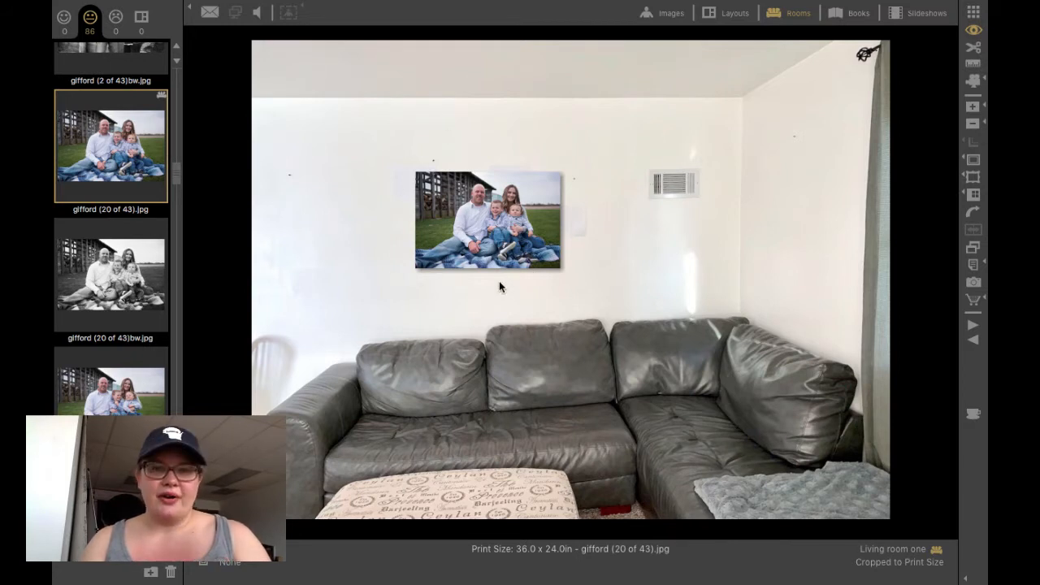
Reduce the unframed family print to 30 x 20 in and move it slightly up and right, above the sofa.
left_click_drag(488, 213, 496, 198)
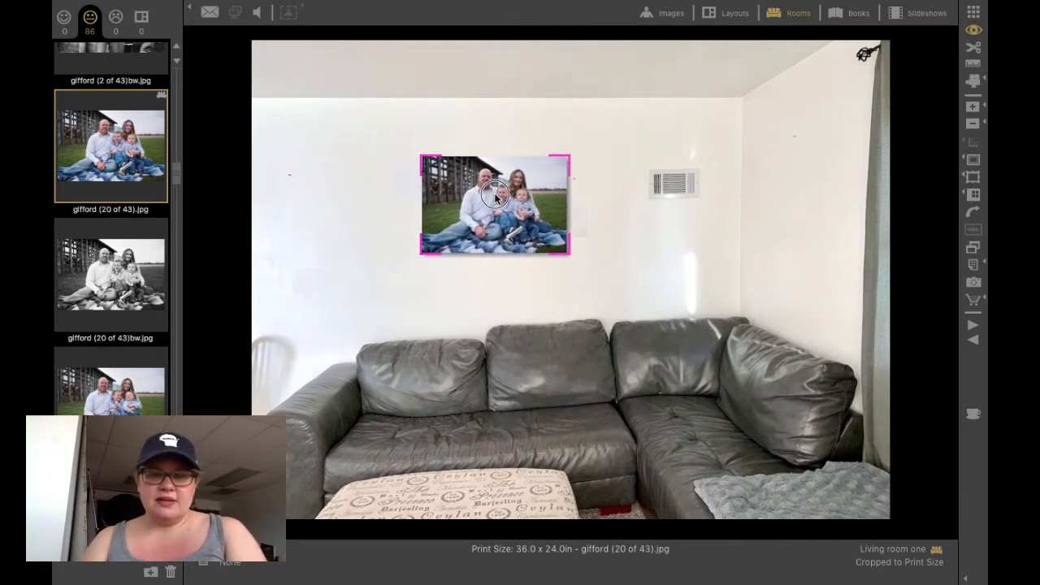
left_click(973, 125)
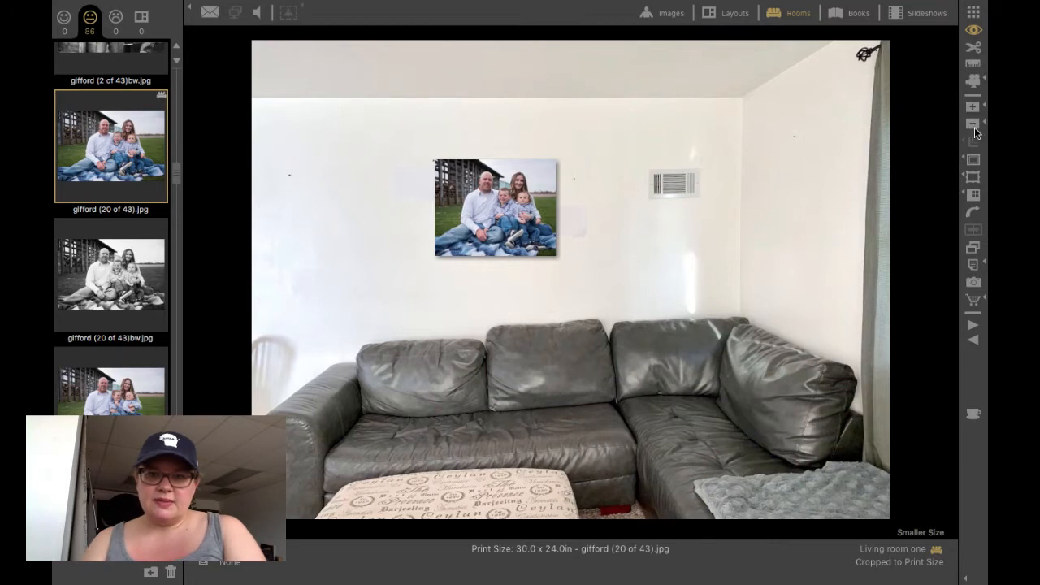
left_click(974, 129)
left_click(483, 197)
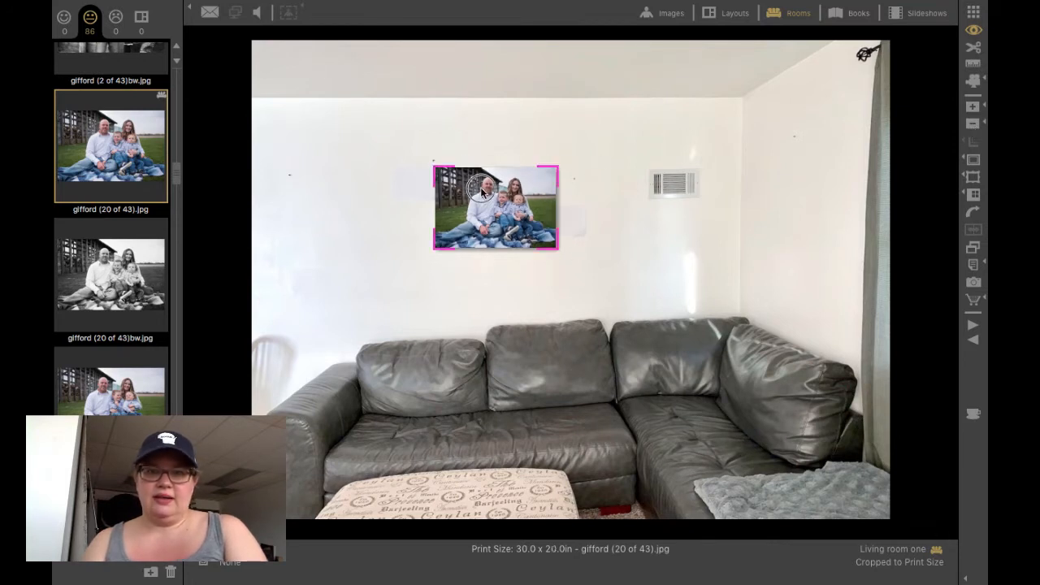
left_click_drag(483, 196, 483, 193)
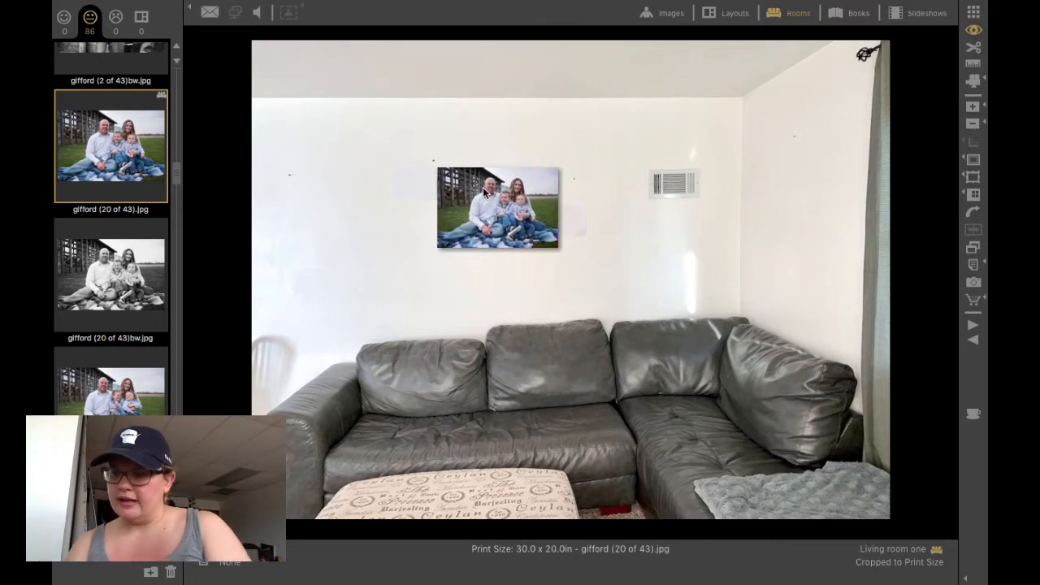
left_click_drag(504, 214, 504, 210)
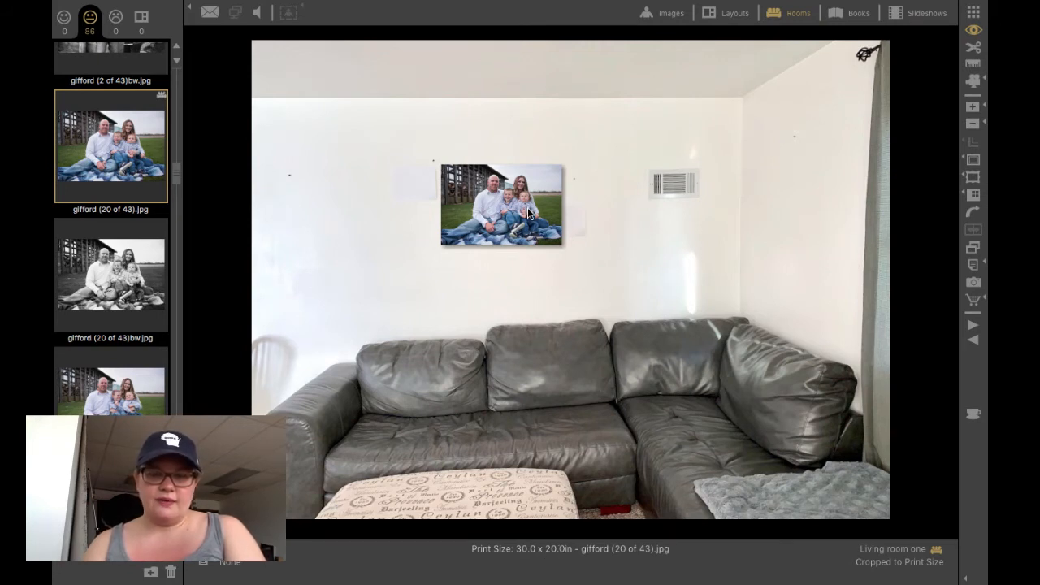
Add gifford (30 of 43).jpg to the wall at 16 x 20 in, aligned just left of the family print.
scroll(122, 321, "up", 10)
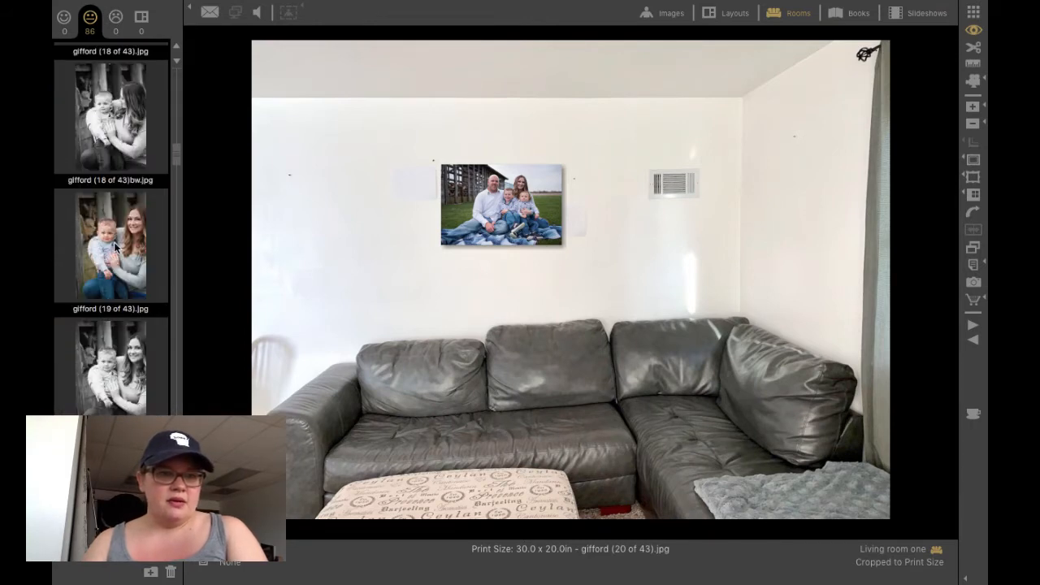
scroll(114, 255, "up", 8)
scroll(112, 250, "down", 15)
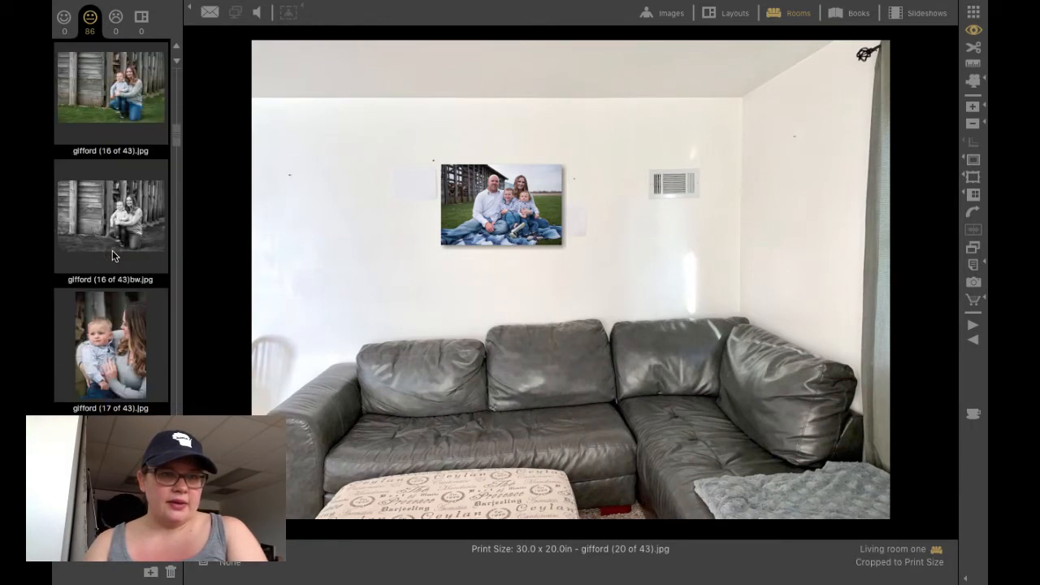
scroll(112, 256, "down", 5)
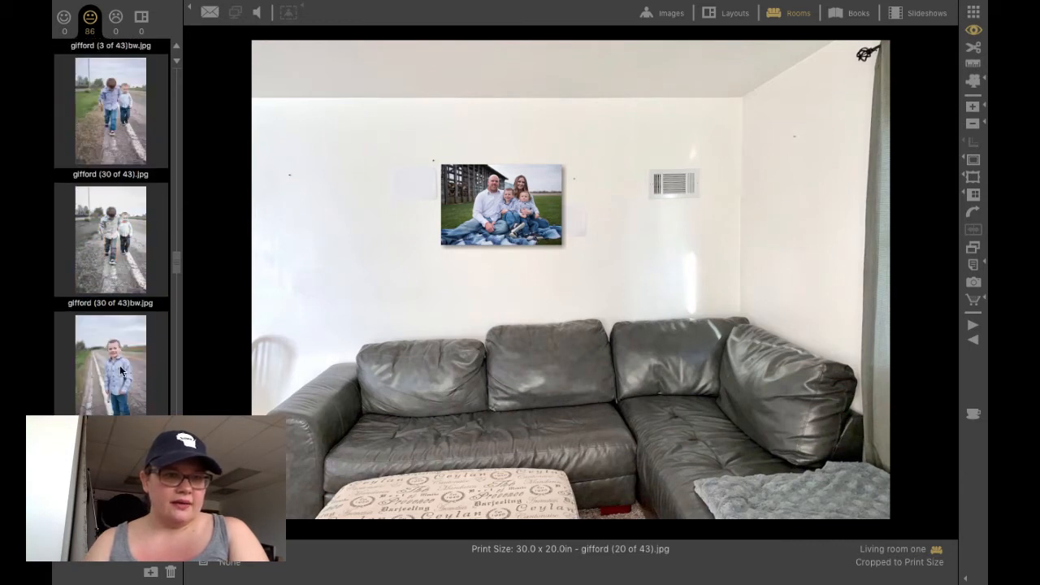
left_click_drag(113, 98, 405, 213)
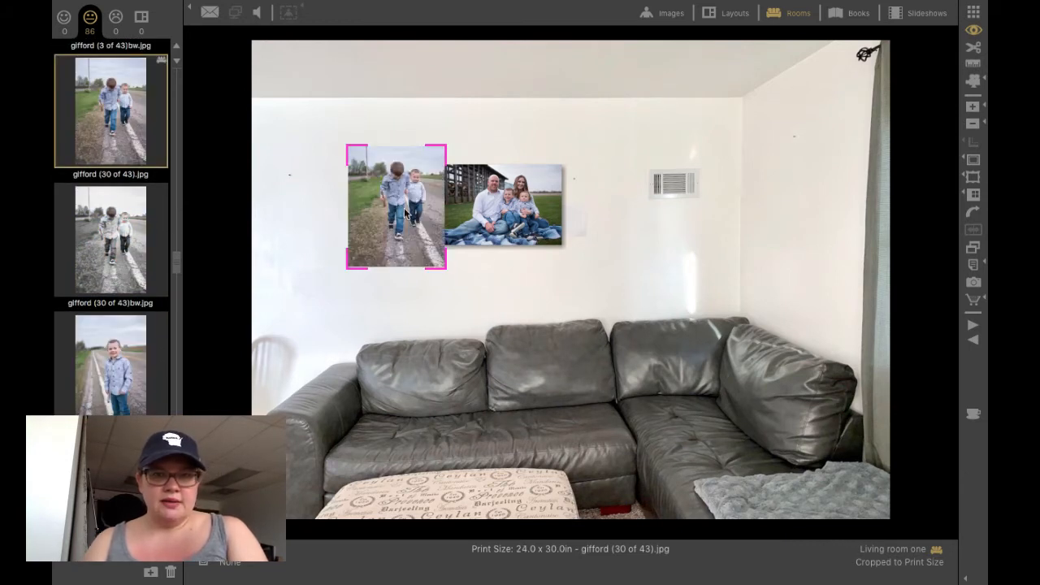
left_click(969, 125)
left_click(969, 125)
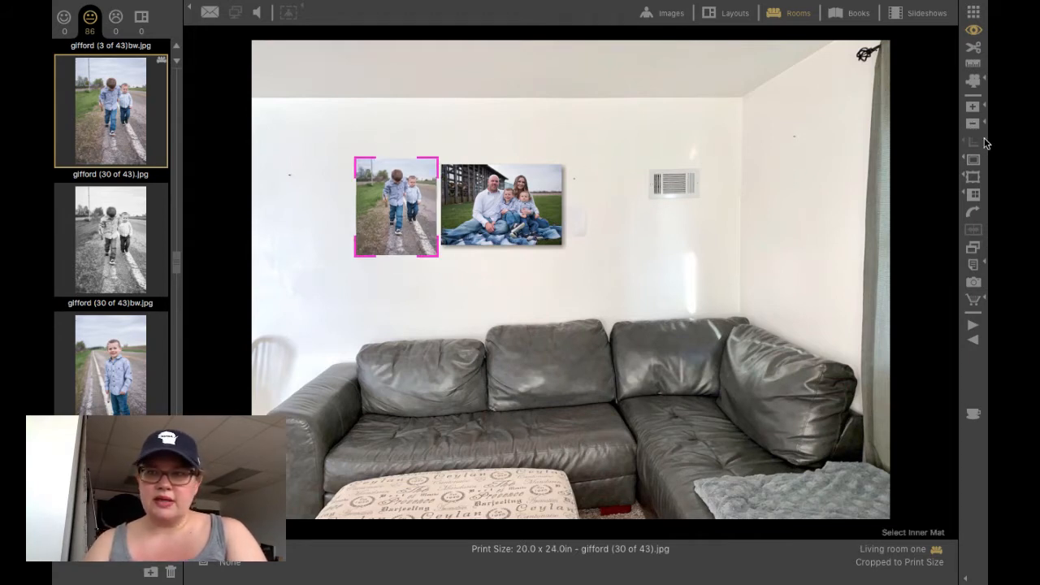
left_click(973, 124)
left_click(972, 125)
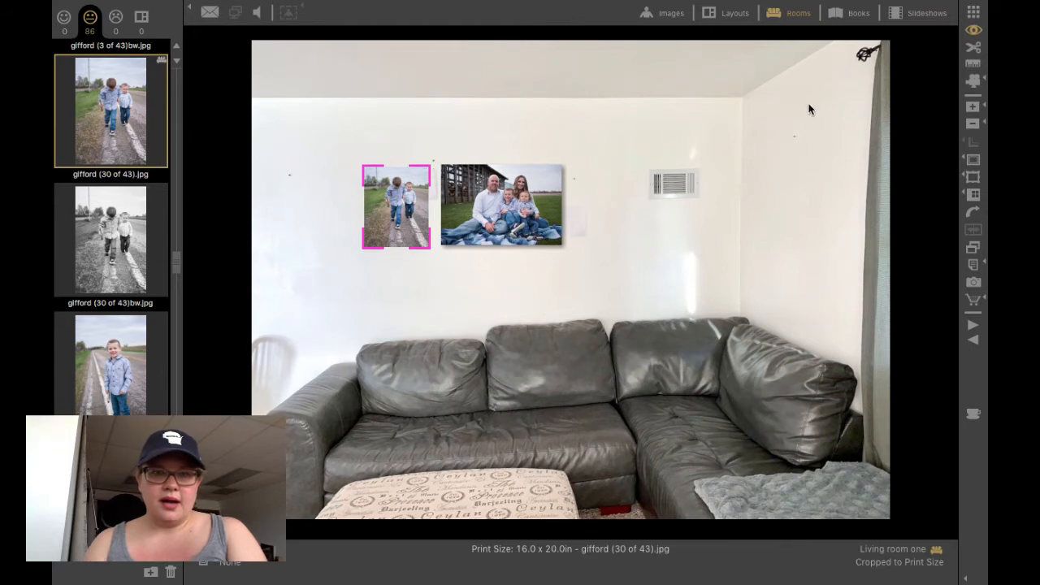
left_click_drag(393, 209, 396, 211)
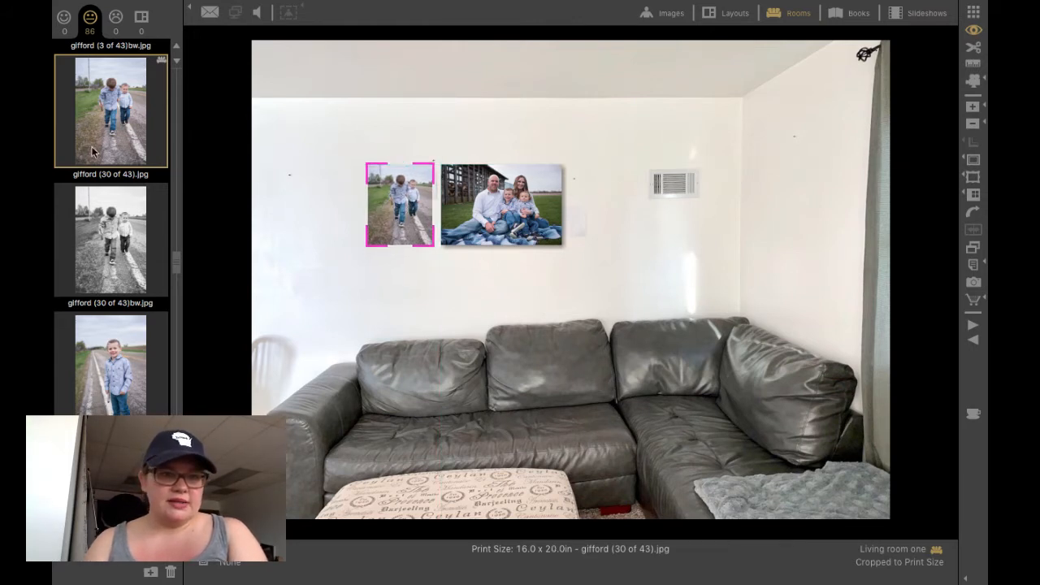
Add gifford (26 of 43).jpg at 16 x 20 in, aligned just right of the family print.
scroll(130, 386, "down", 5)
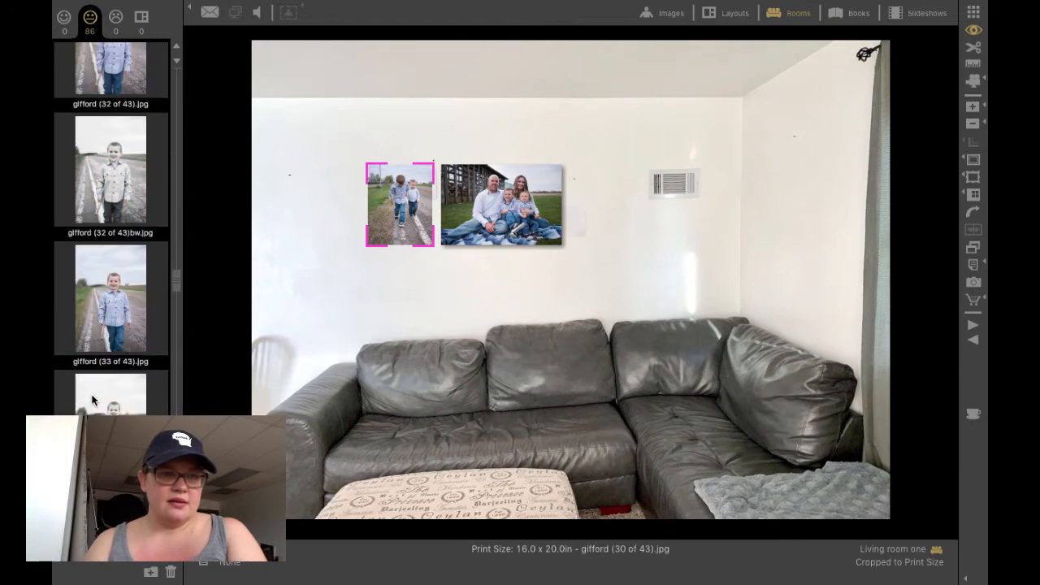
scroll(92, 398, "up", 10)
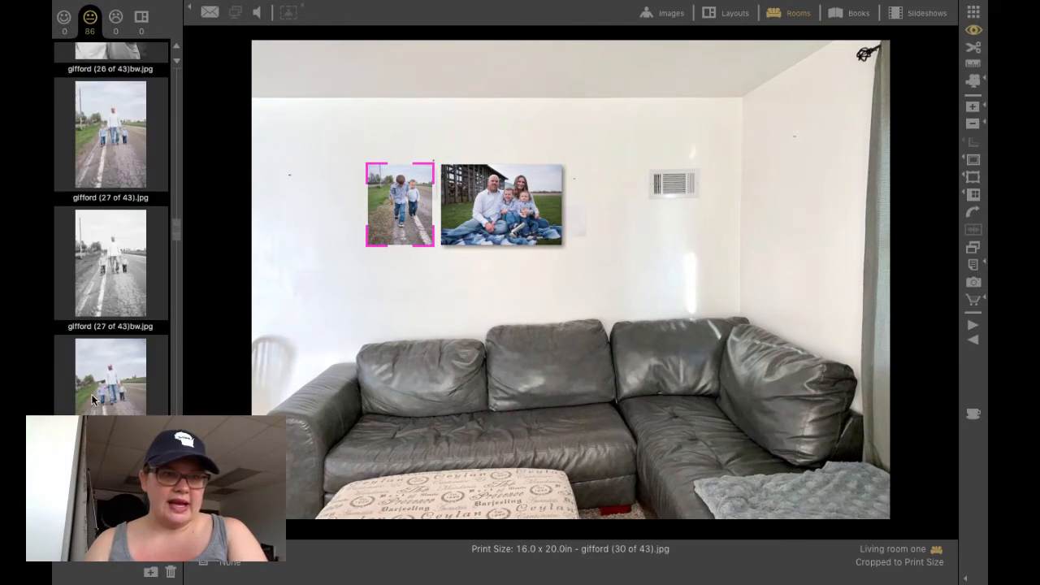
scroll(91, 398, "up", 3)
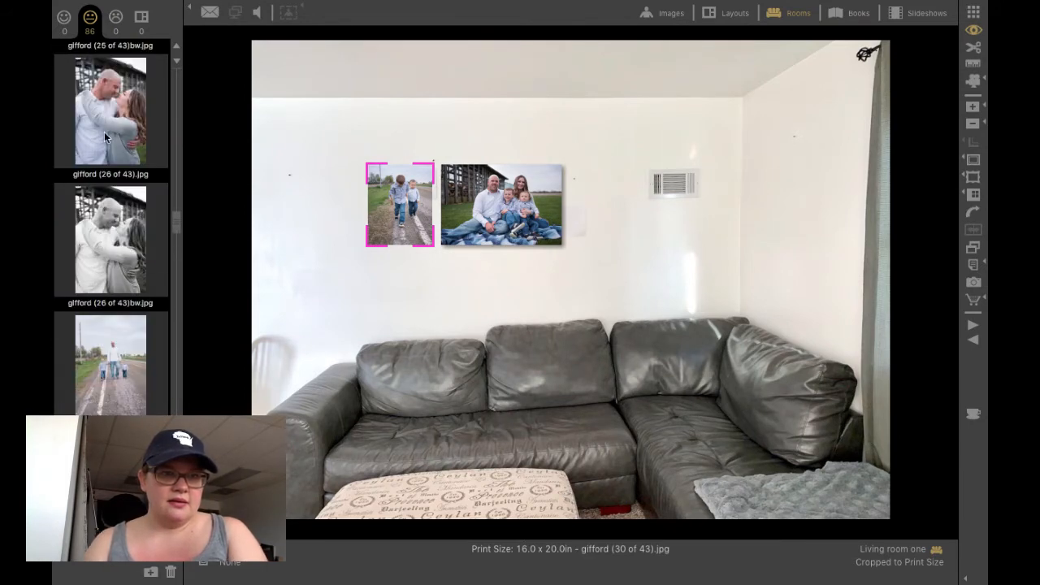
left_click_drag(104, 131, 630, 207)
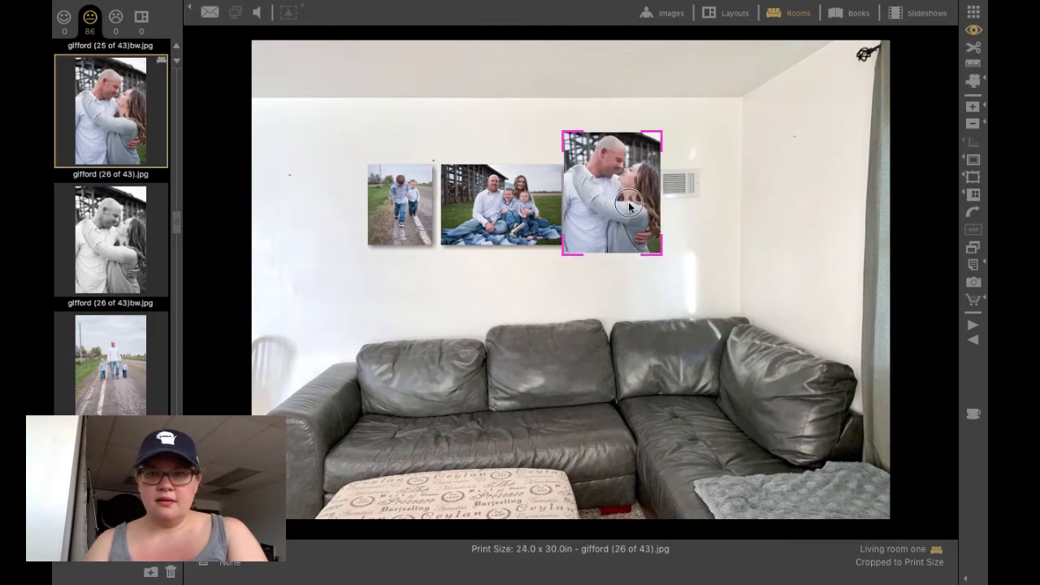
left_click(971, 124)
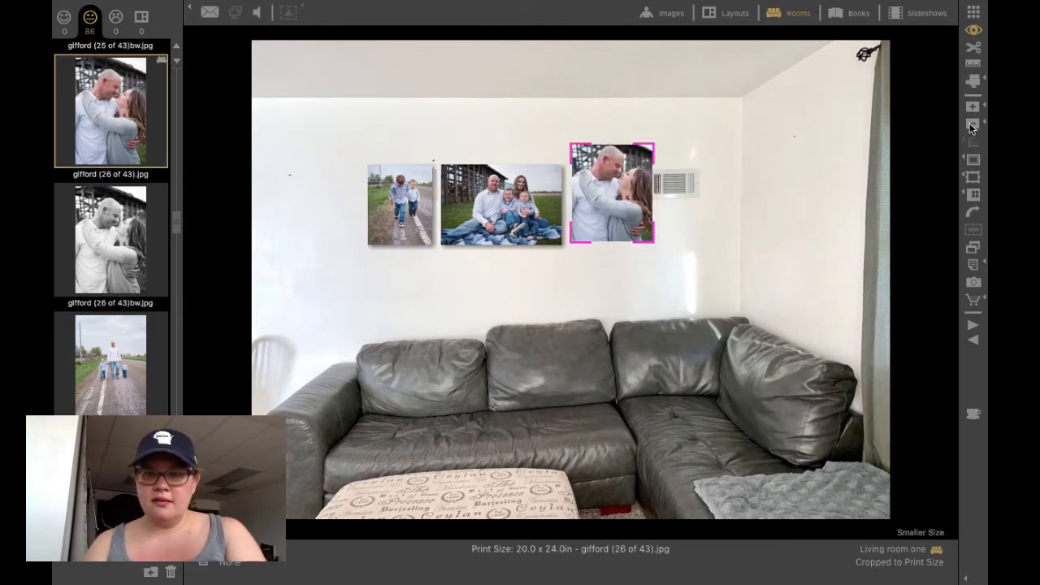
left_click(971, 124)
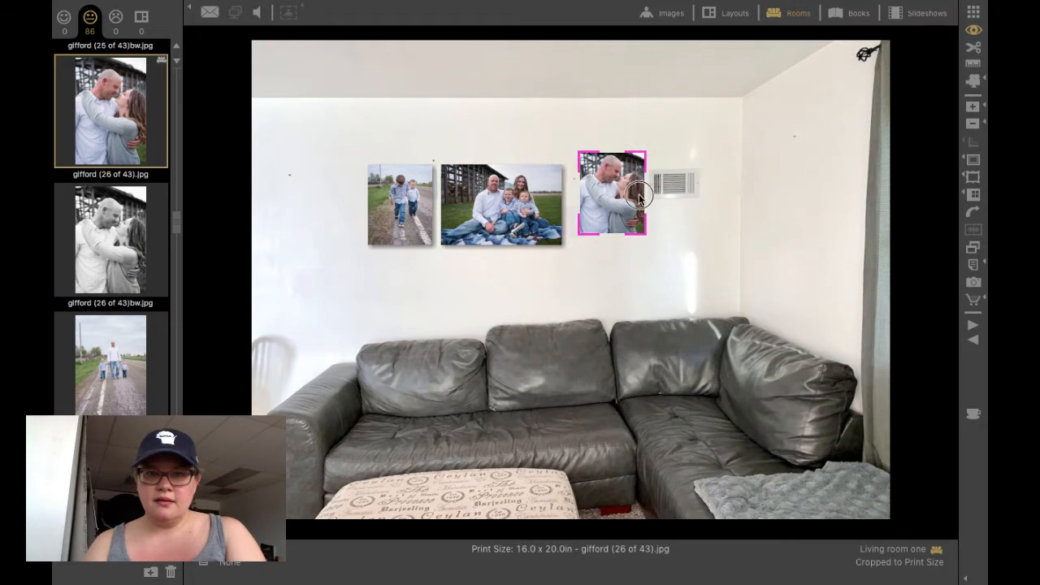
left_click_drag(639, 197, 632, 209)
left_click(700, 270)
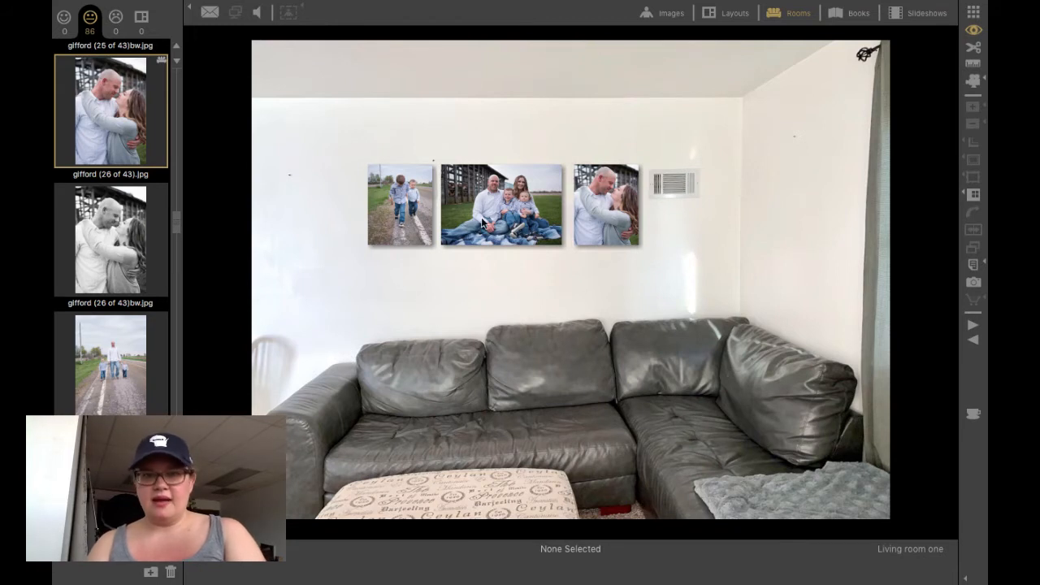
Stagger the side prints by raising the brothers' photo slightly and lowering the couple's photo.
left_click_drag(397, 196, 408, 185)
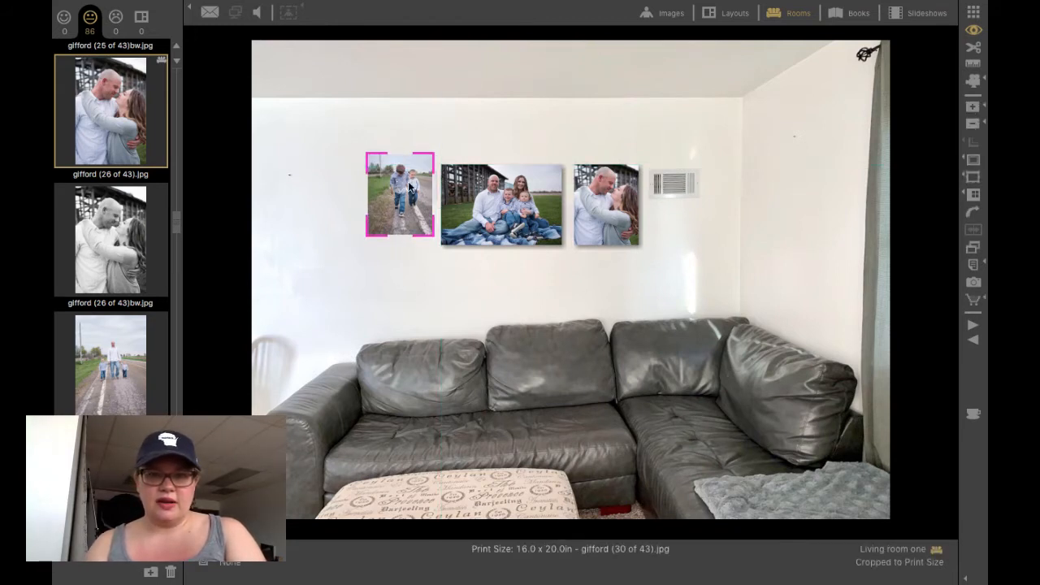
left_click_drag(606, 229, 607, 254)
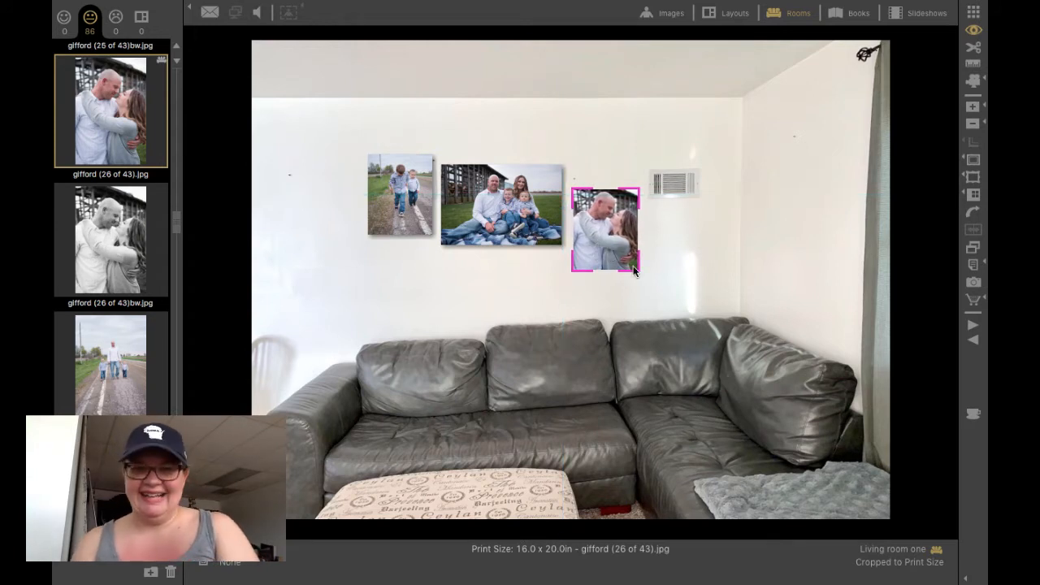
left_click(628, 125)
Remove the couple's print and the brothers' print from the wall, keeping only the family print.
left_click(619, 221)
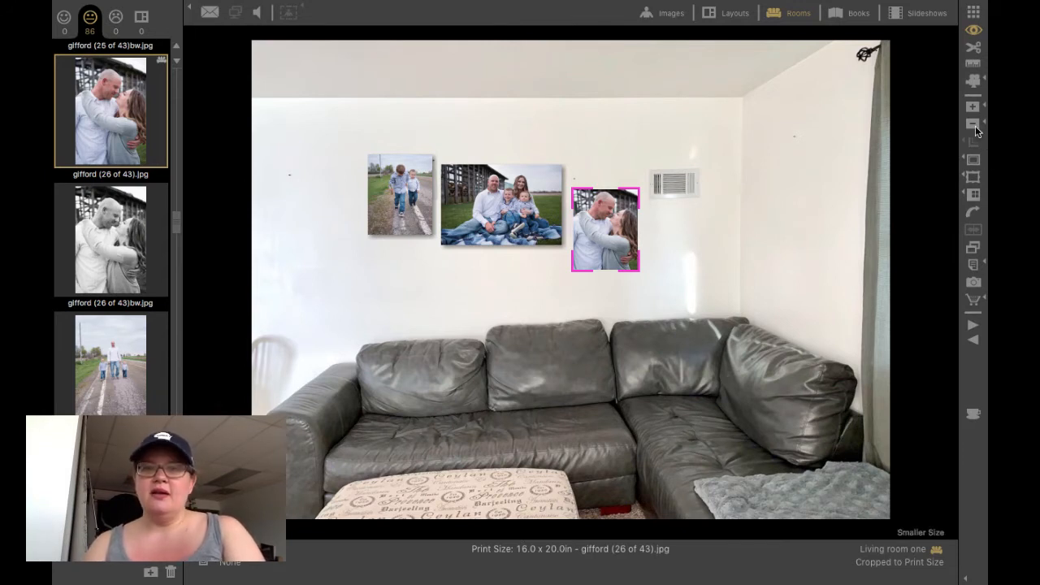
key("Delete")
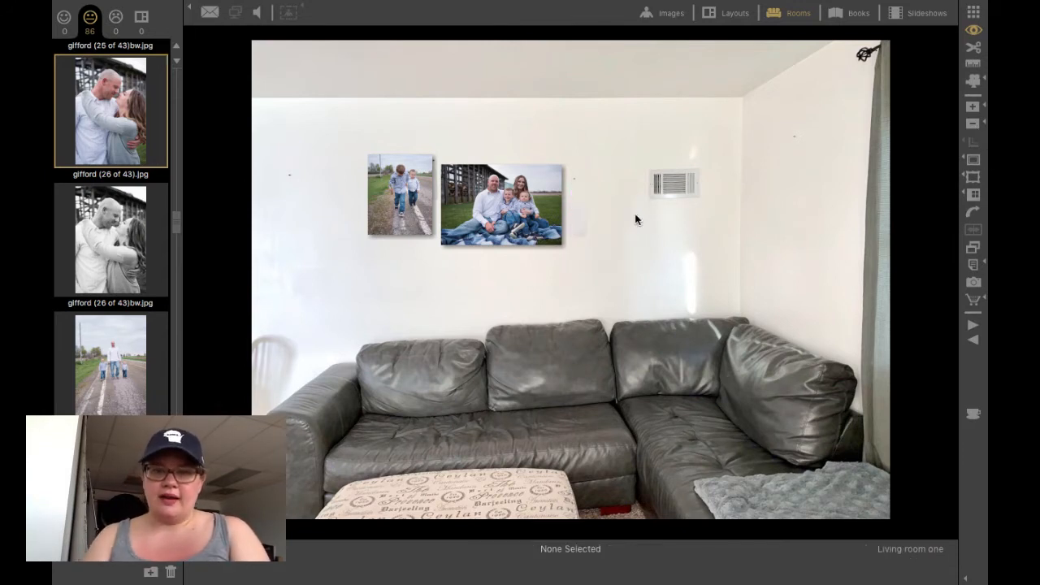
left_click(368, 187)
key("Delete")
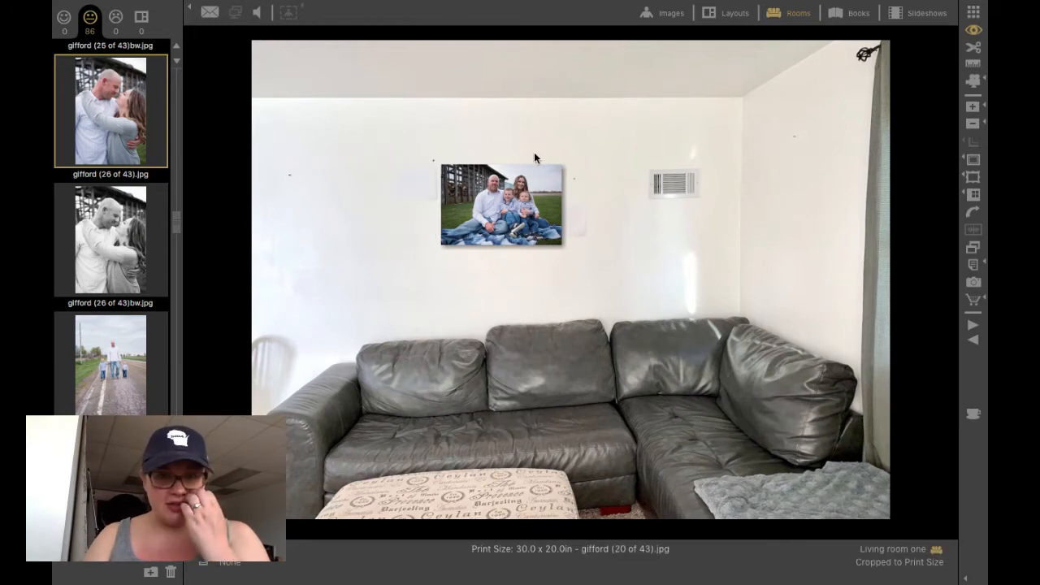
Shrink the family print to 10 x 8 in and place it over the leftmost faded patch on the wall.
left_click(972, 122)
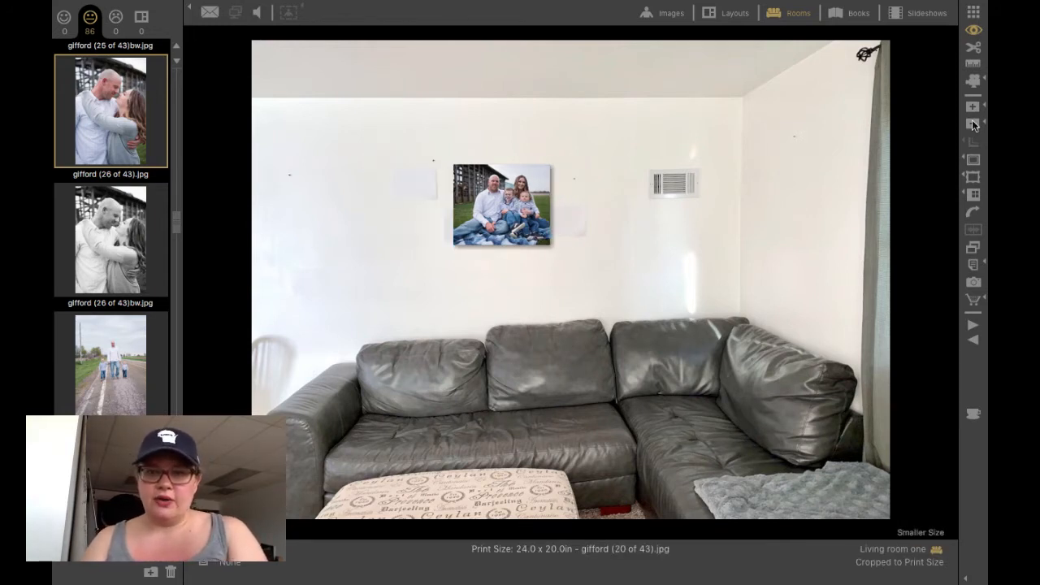
left_click(971, 122)
left_click(972, 123)
left_click(972, 123)
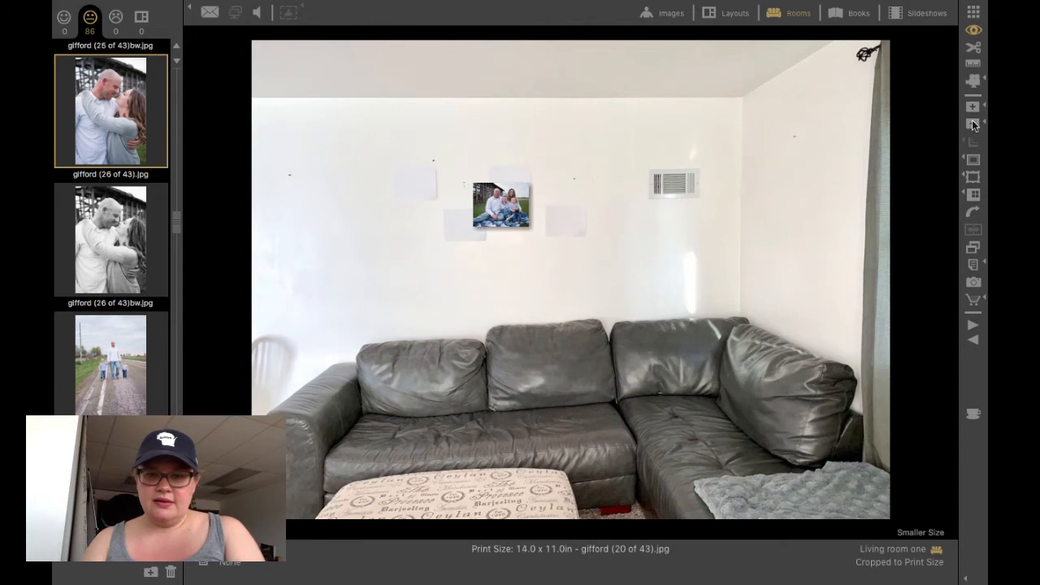
left_click(972, 122)
left_click(971, 122)
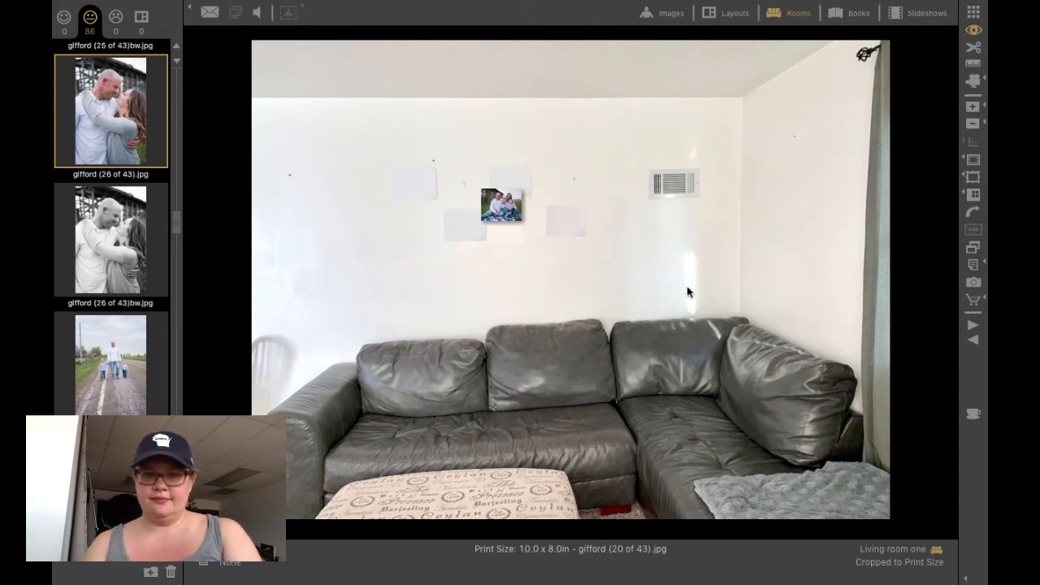
left_click_drag(505, 211, 408, 176)
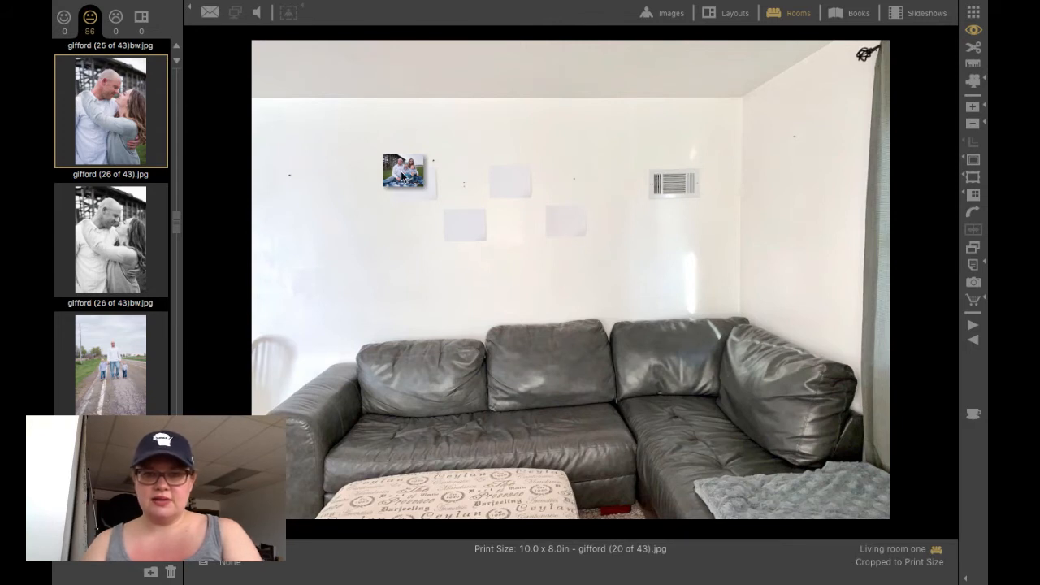
mouse_move(402, 174)
left_mouse_down()
mouse_move(469, 196)
mouse_move(412, 190)
left_mouse_up()
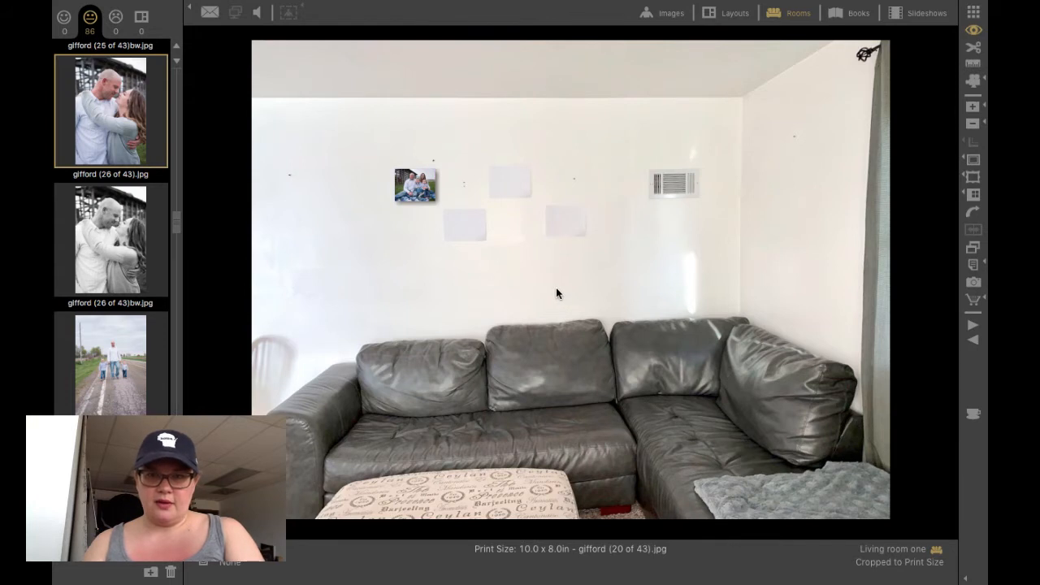
Enlarge the family print to 30 x 20 in and move it back to the middle of the wall above the sofa.
left_click(972, 108)
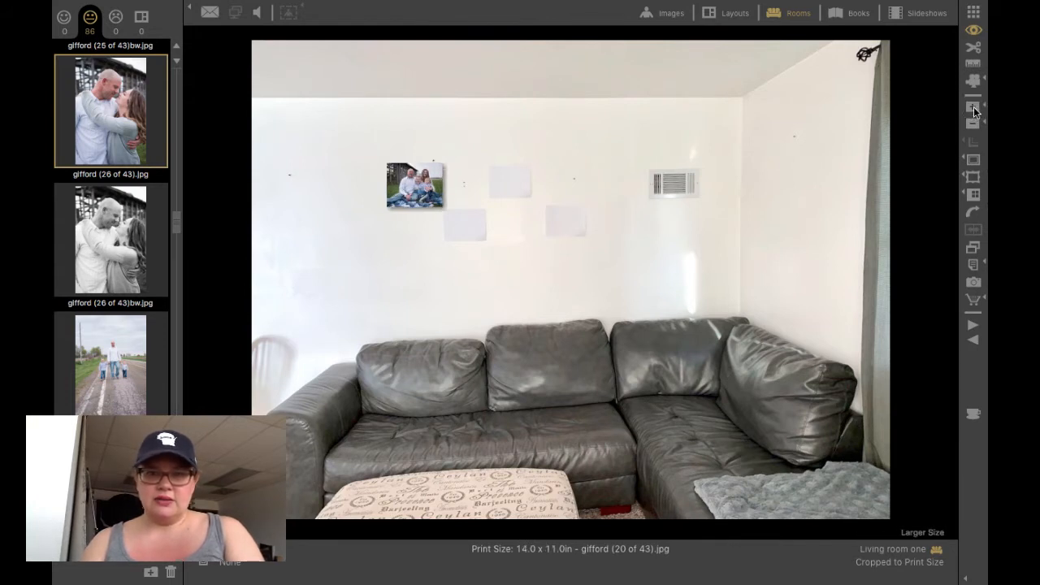
left_click(972, 108)
left_click(973, 108)
left_click(972, 108)
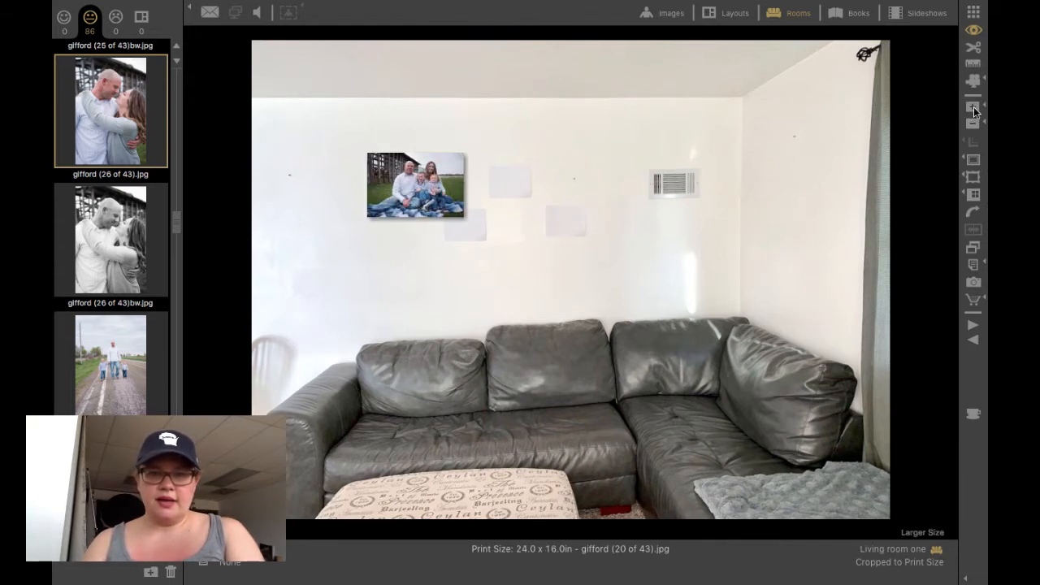
left_click(972, 109)
left_click(972, 108)
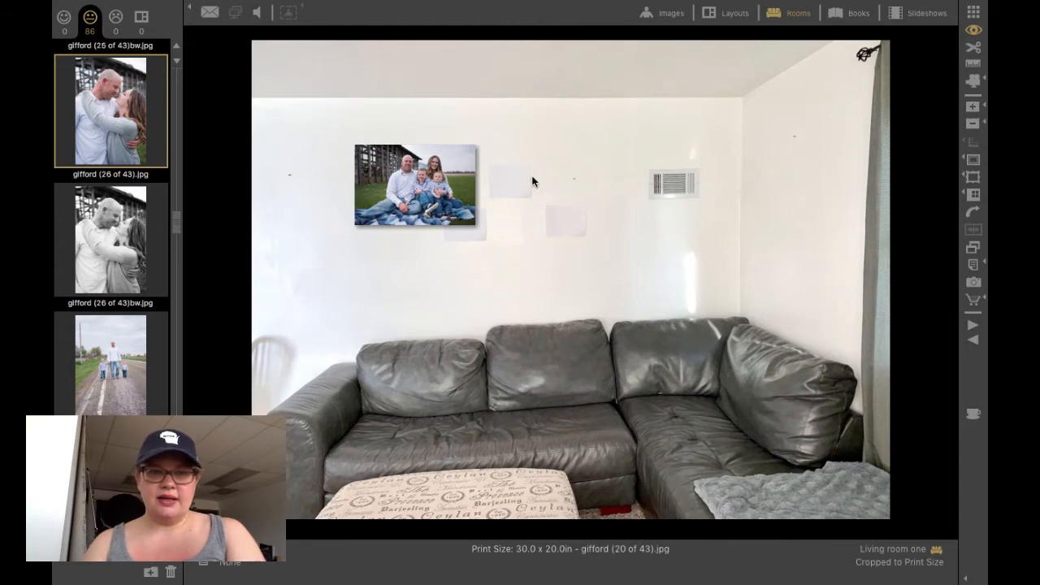
left_click_drag(392, 190, 482, 218)
left_click(527, 215)
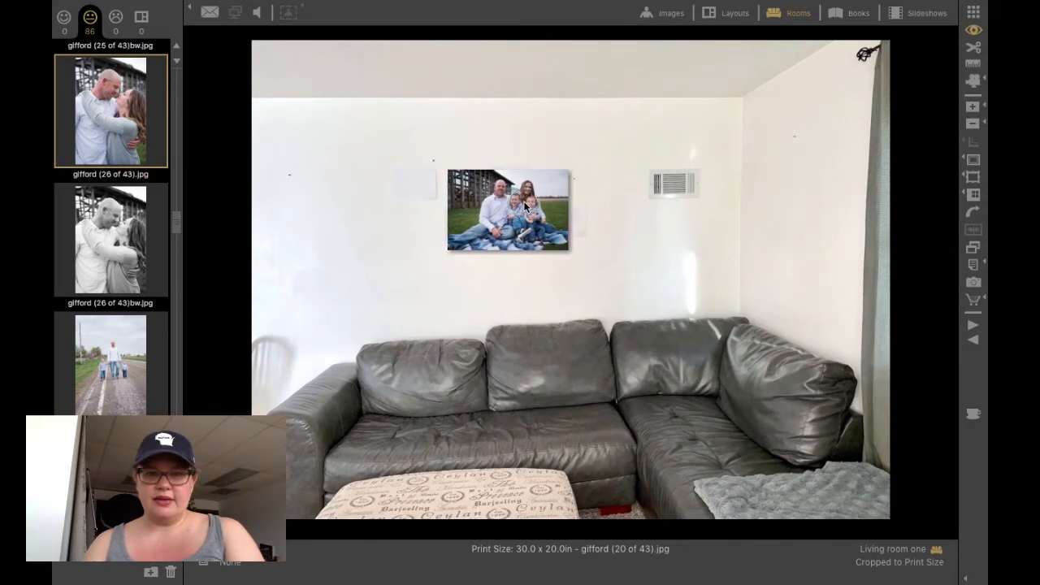
Add gifford (27 of 43).jpg to the wall left of the family print and reduce it to 11 x 16 in.
left_click_drag(105, 379, 401, 177)
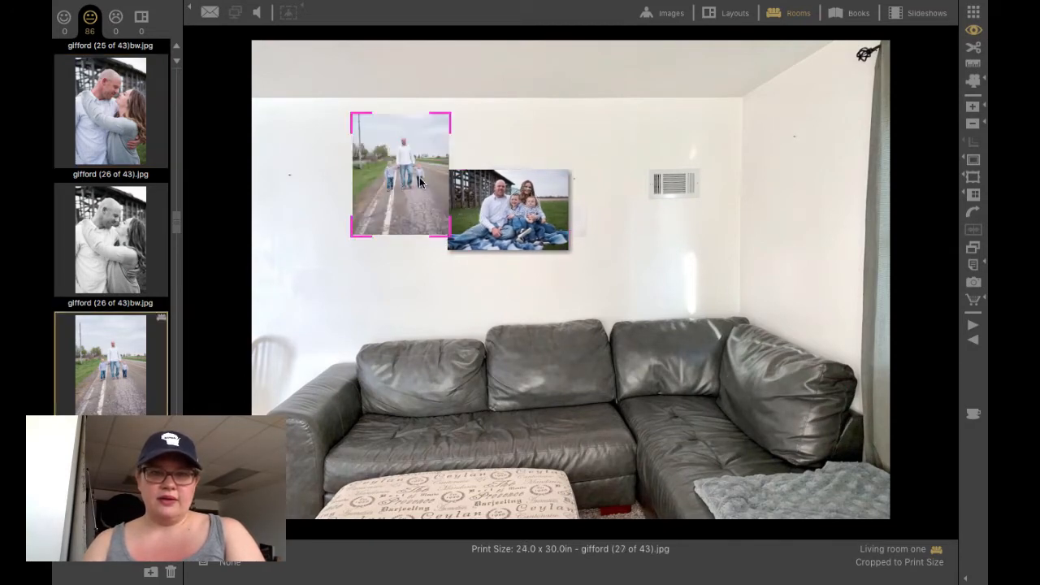
left_click(972, 123)
left_click(973, 125)
left_click(973, 124)
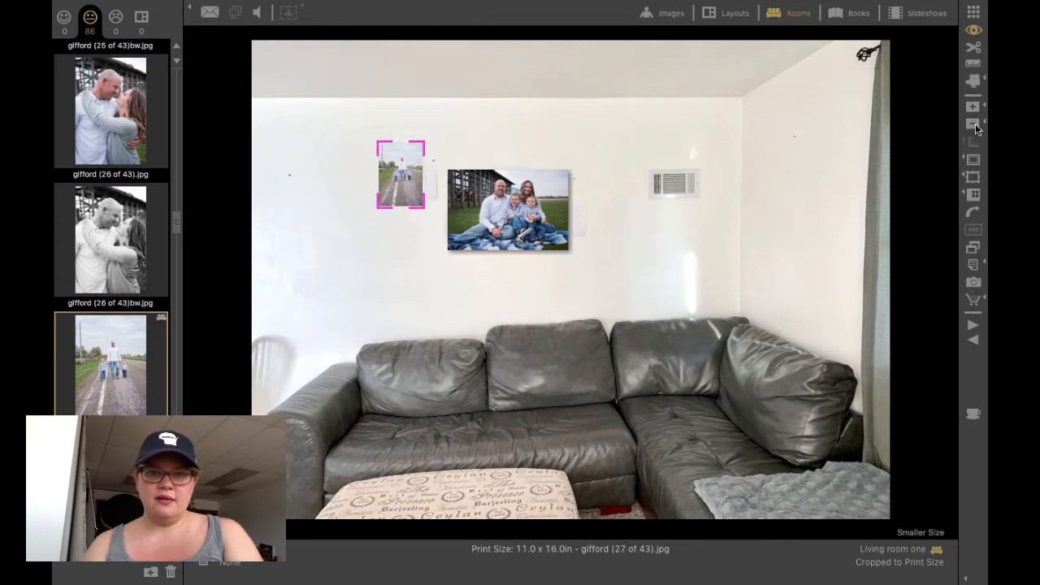
Reduce the gifford (27 of 43).jpg print to 8 x 10 in and place it just left of the family print, level with its top edge.
left_click(973, 124)
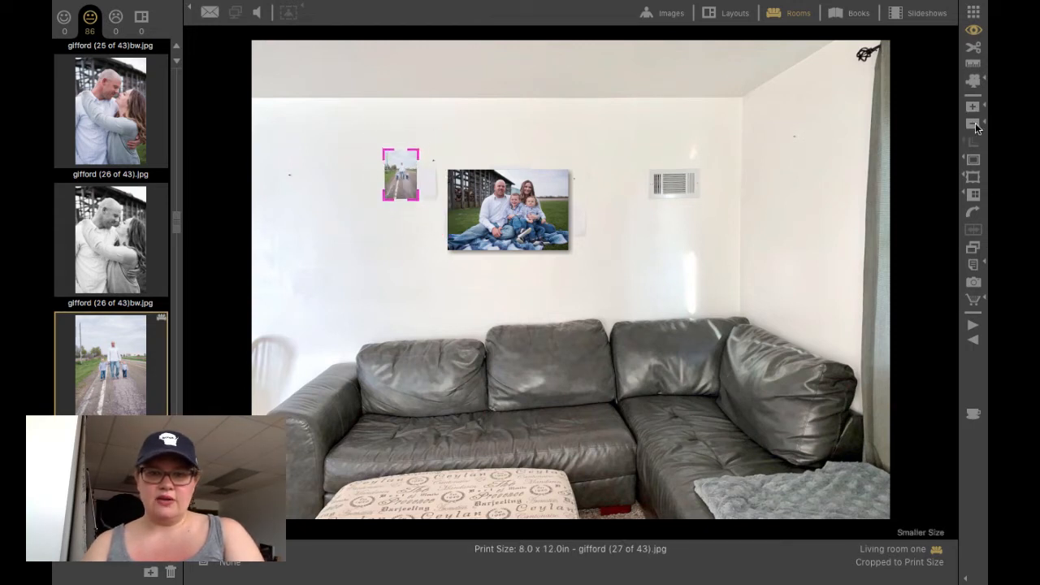
left_click(974, 124)
left_click_drag(394, 185, 416, 185)
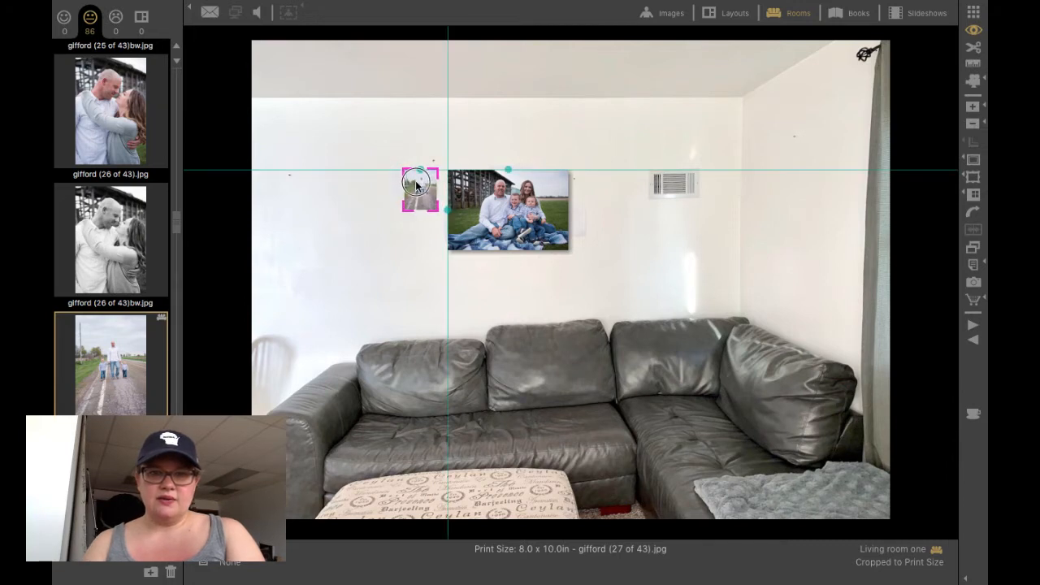
Add gifford (26 of 43).jpg at 8 x 10 in beneath the small road print and nudge the road print up slightly.
left_click_drag(121, 117, 446, 276)
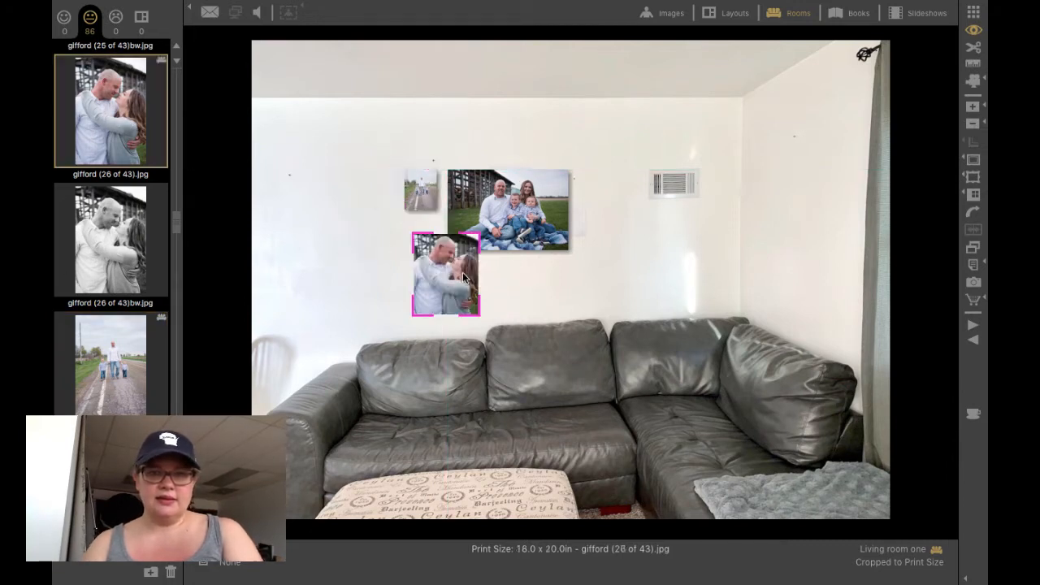
left_click(971, 126)
left_click(970, 126)
left_click(971, 125)
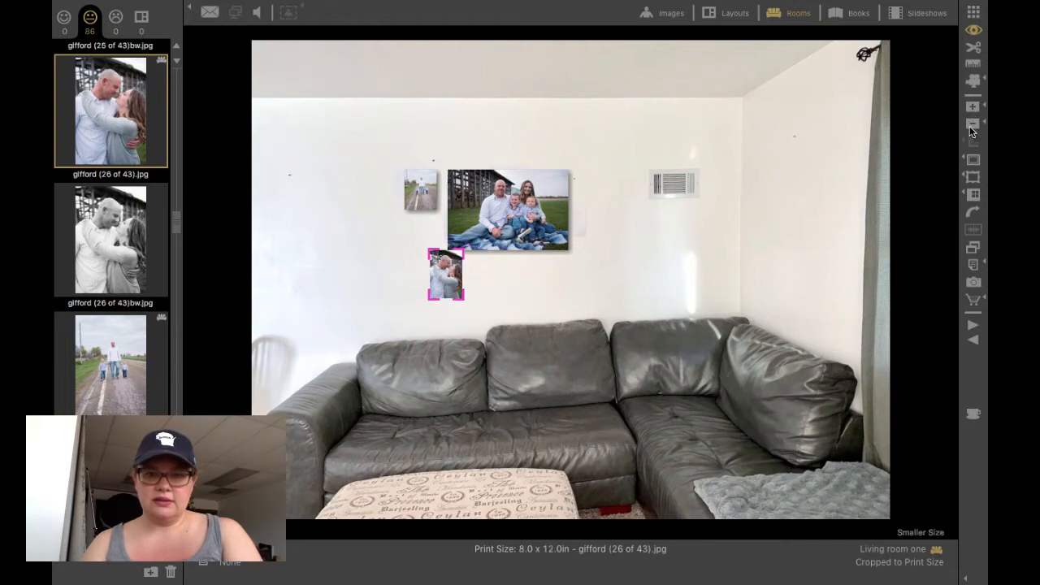
left_click(971, 125)
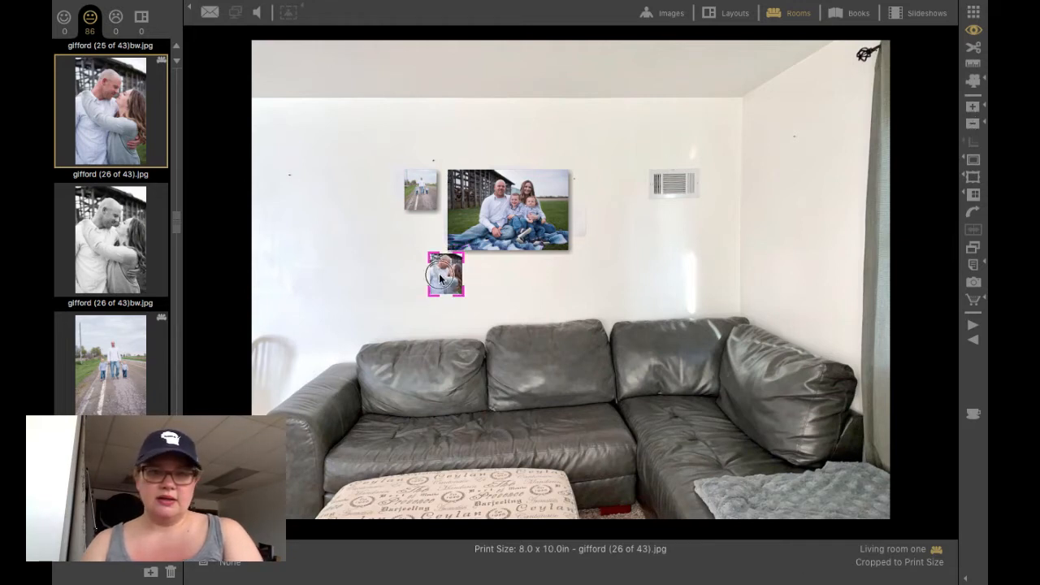
left_click_drag(439, 279, 416, 247)
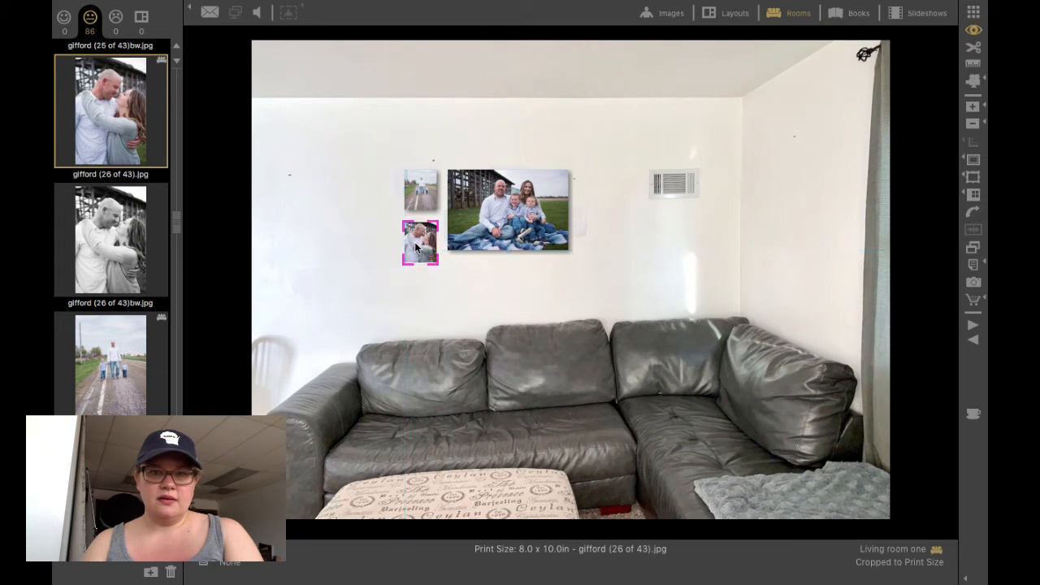
left_click_drag(420, 179, 423, 174)
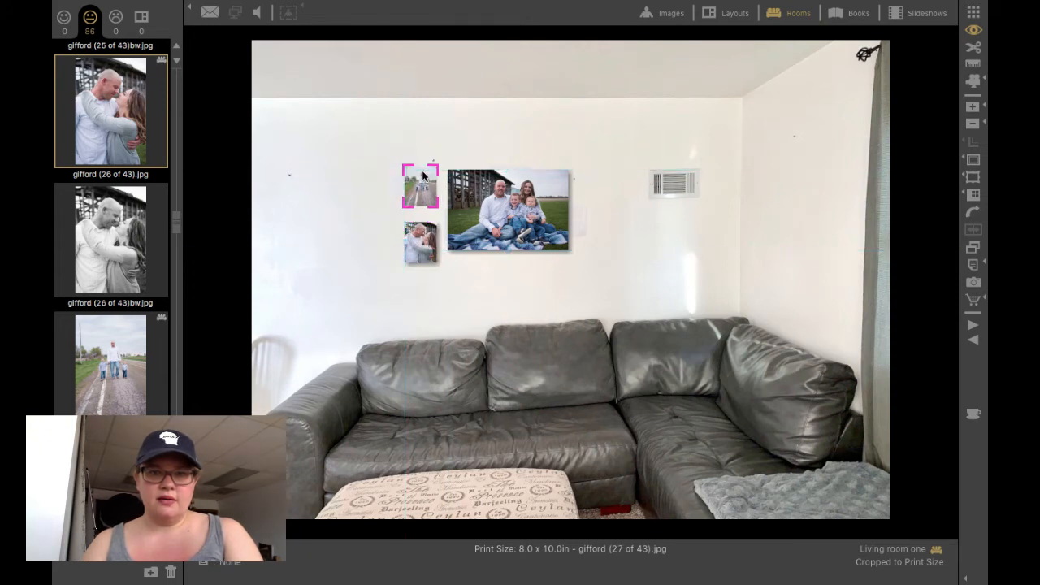
Find gifford (11 of 43).jpg, the mother with both boys, among the images and add it to the wall right of the family print.
scroll(114, 388, "up", 8)
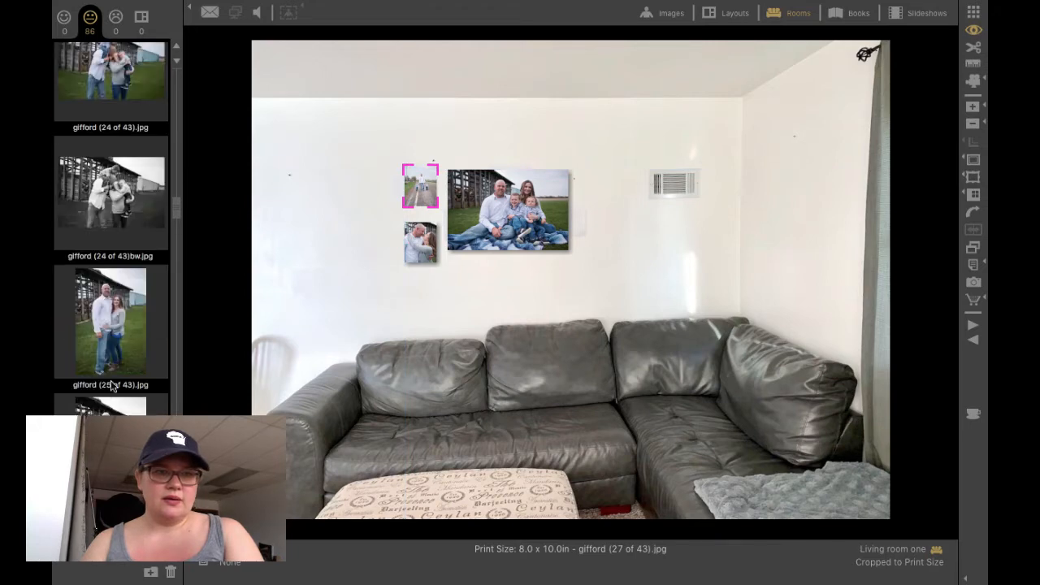
scroll(111, 387, "up", 4)
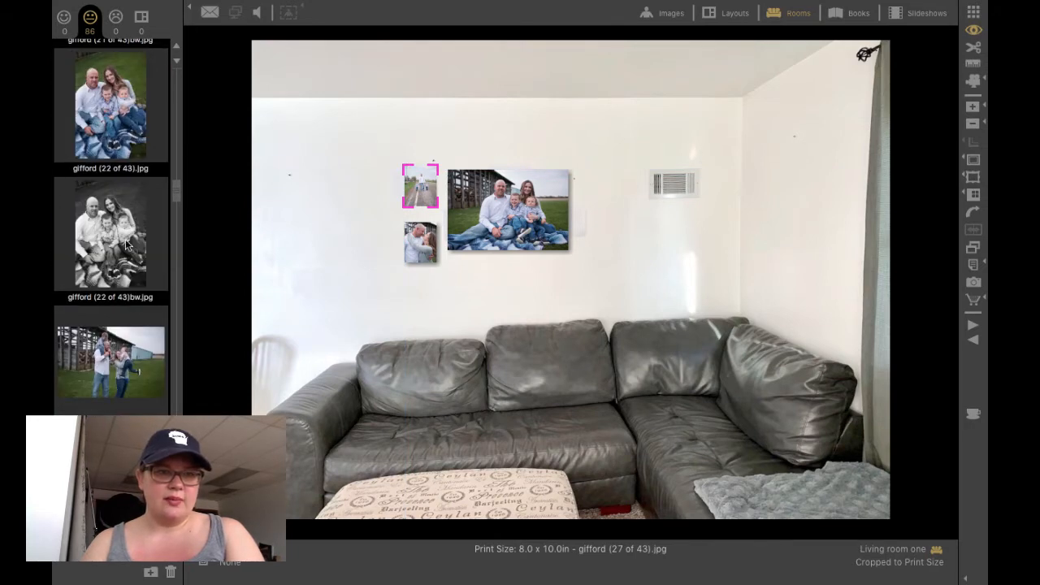
scroll(125, 239, "up", 2)
scroll(125, 239, "up", 3)
scroll(126, 243, "up", 4)
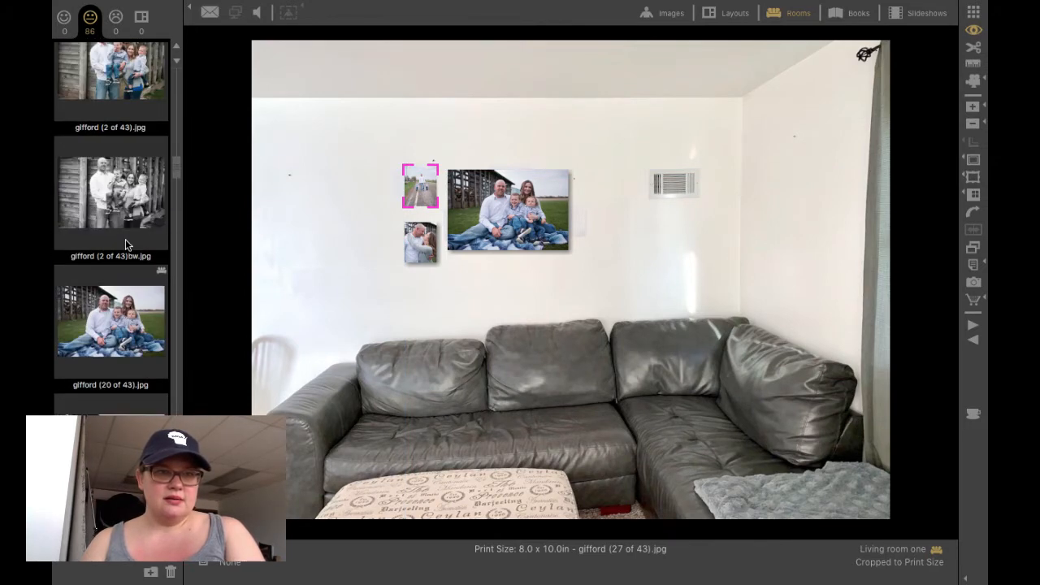
scroll(126, 243, "up", 5)
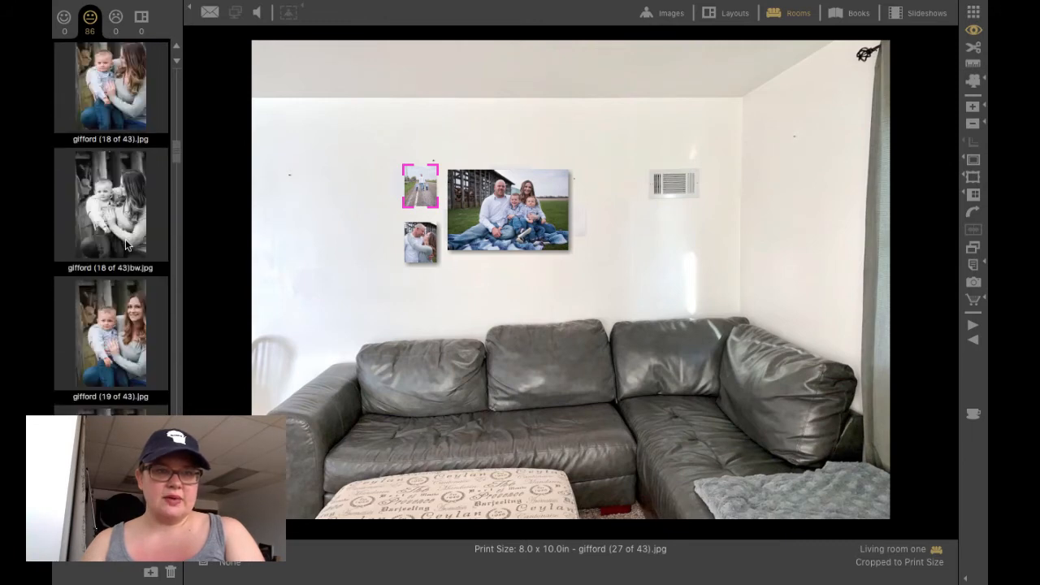
scroll(125, 238, "up", 5)
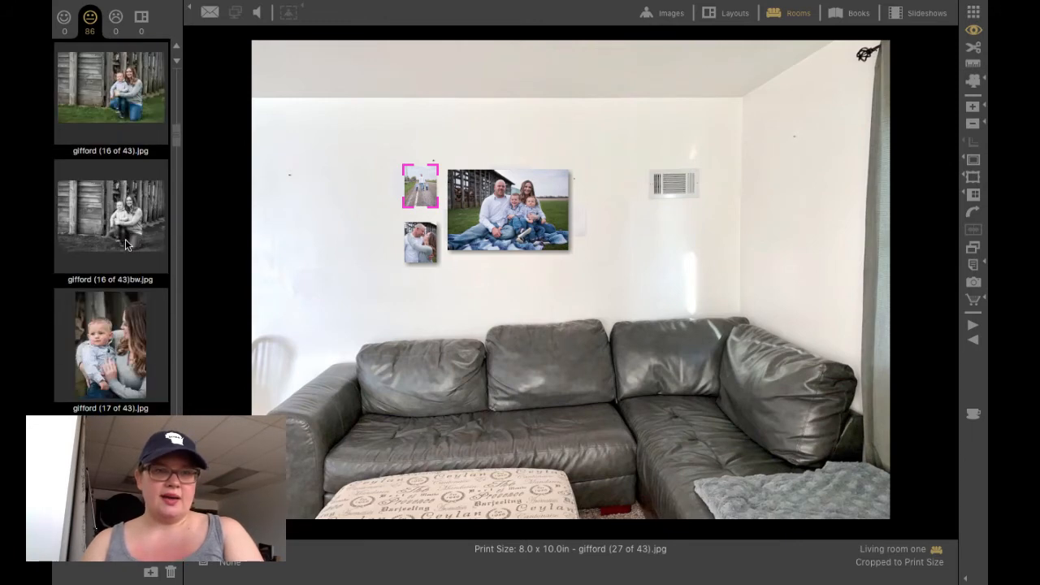
scroll(125, 243, "up", 5)
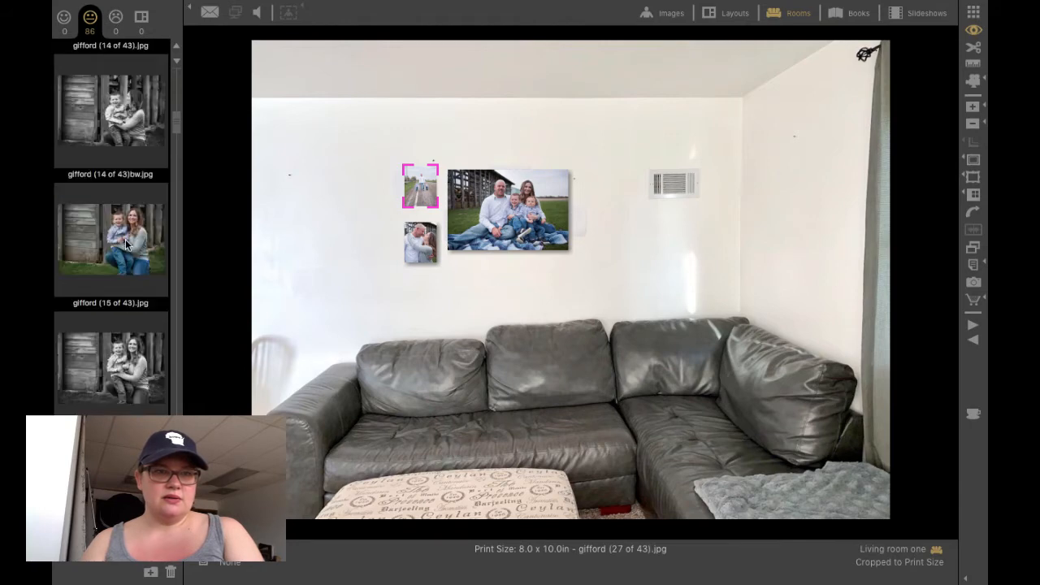
scroll(126, 243, "up", 5)
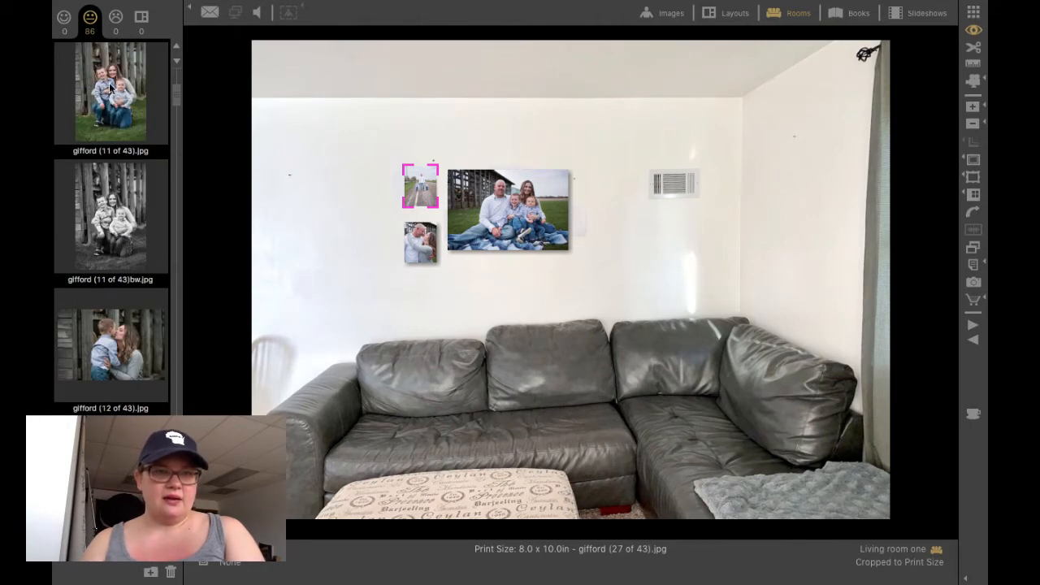
left_click_drag(113, 91, 641, 184)
Reduce the mother-and-boys print to 8 x 10 in and place it just right of the family print, level with the upper left print.
left_click(970, 125)
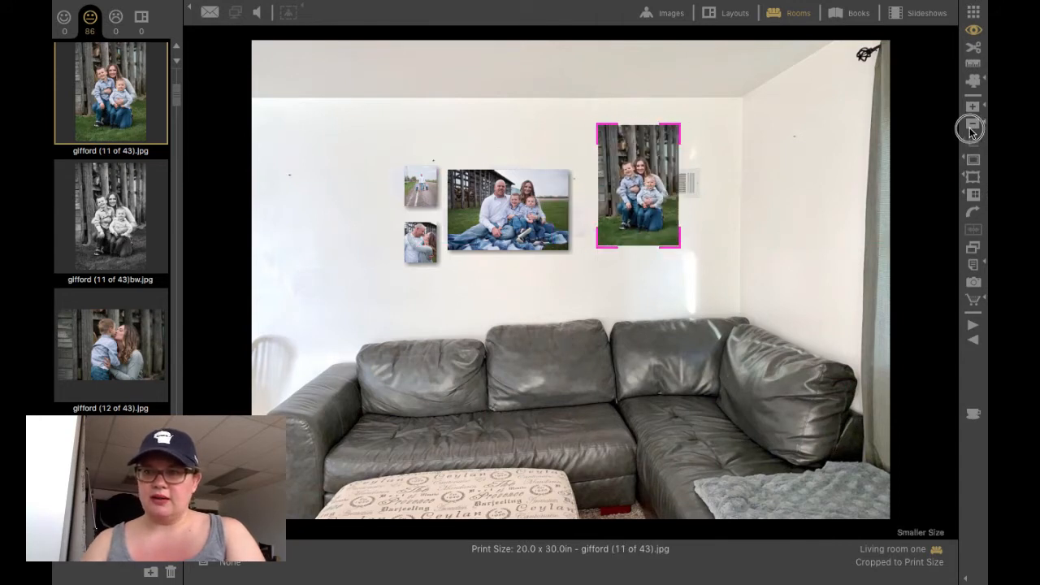
left_click(971, 125)
left_click(970, 126)
left_click(969, 126)
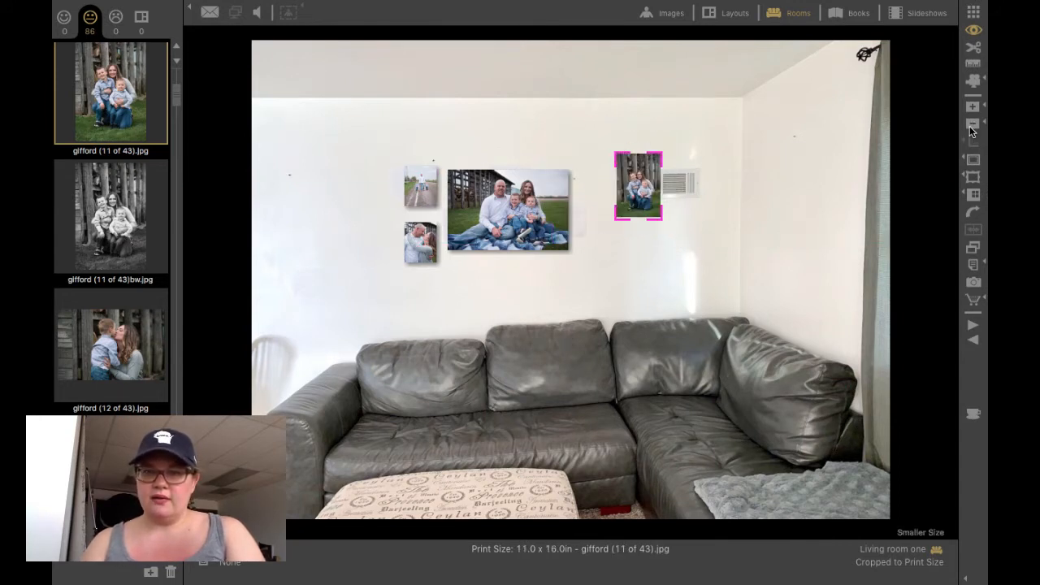
left_click(969, 126)
left_click(969, 126)
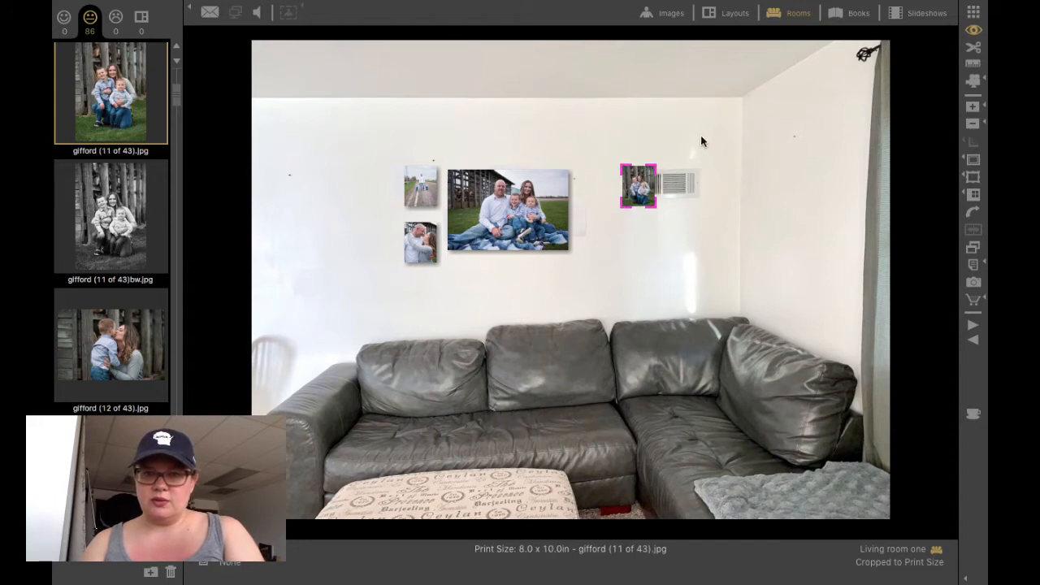
left_click_drag(643, 177, 599, 186)
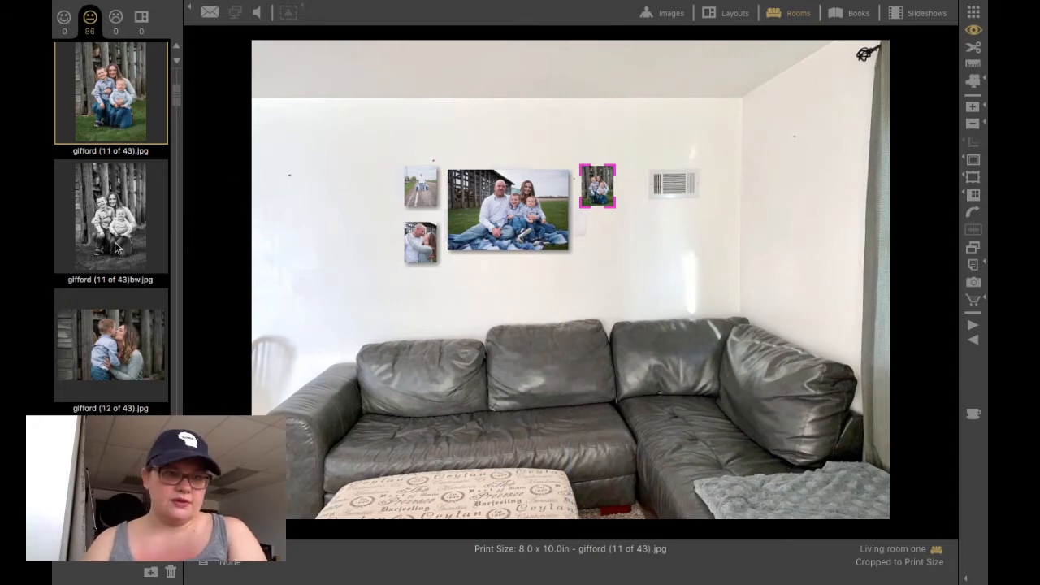
Add gifford (30 of 43).jpg, the brothers walking, to the wall below the mother-and-boys print.
scroll(116, 247, "up", 3)
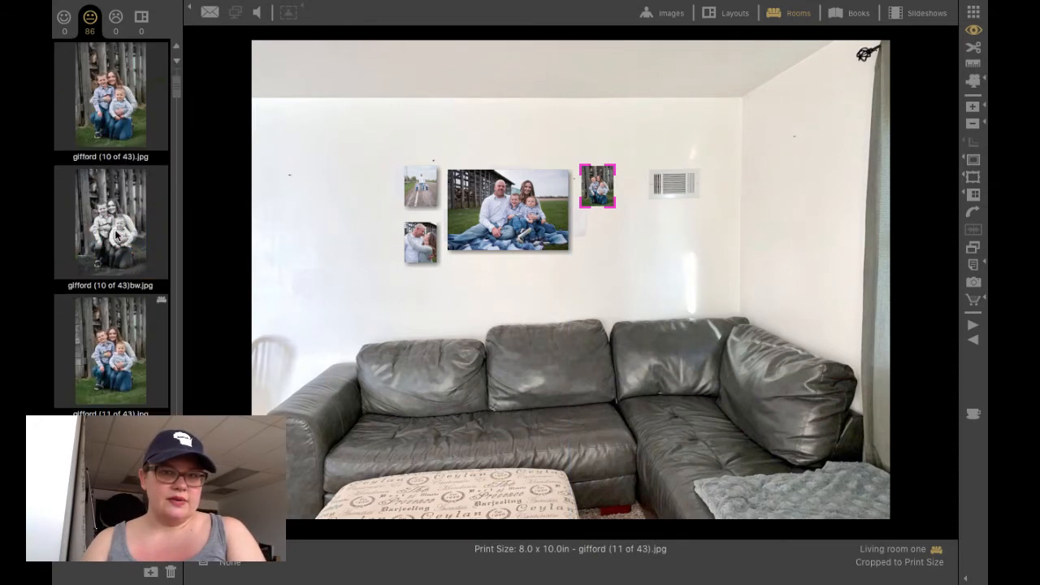
scroll(117, 234, "down", 15)
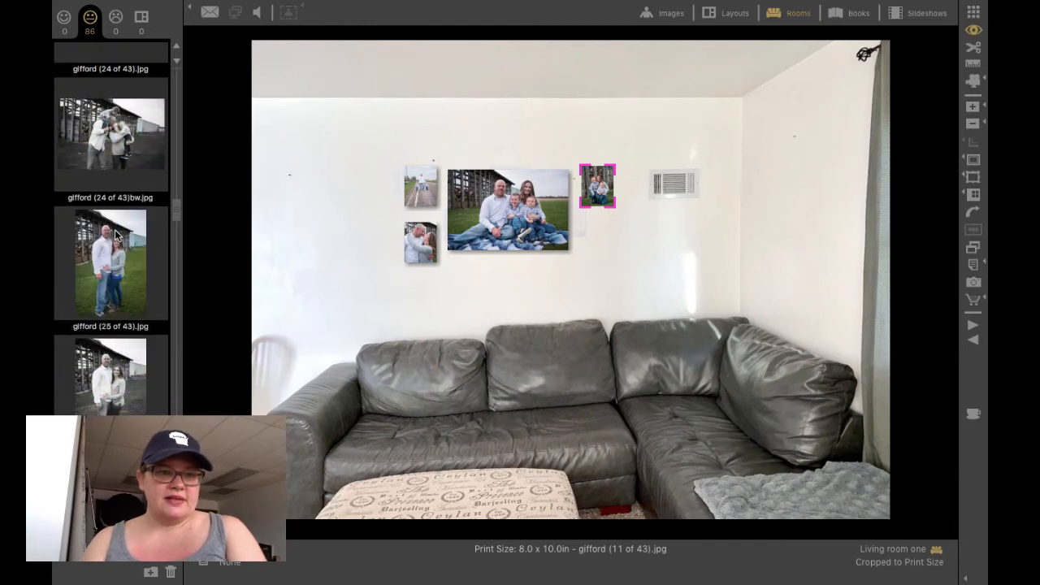
scroll(115, 235, "down", 2)
scroll(114, 235, "down", 7)
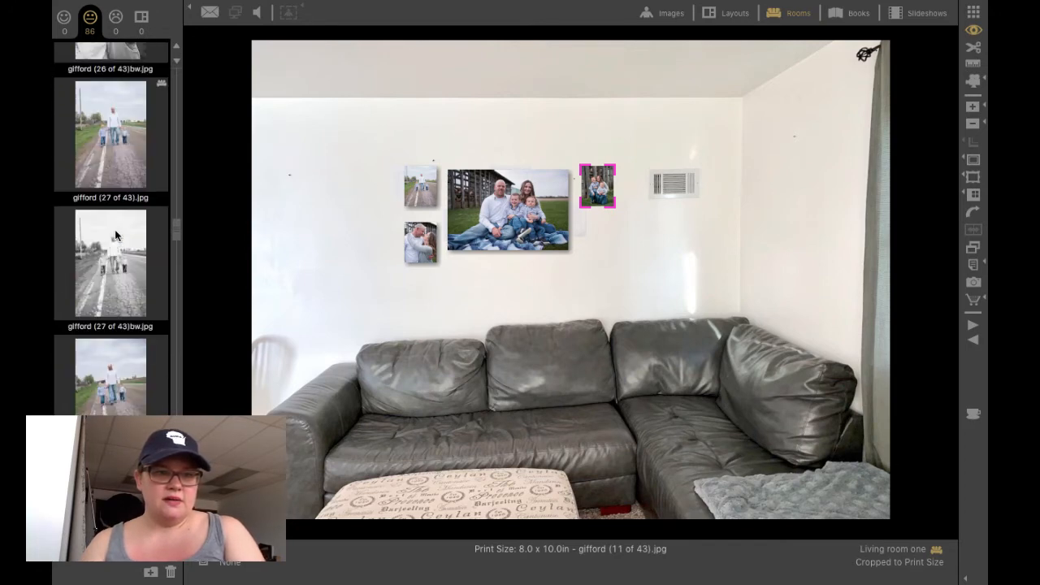
scroll(114, 229, "down", 4)
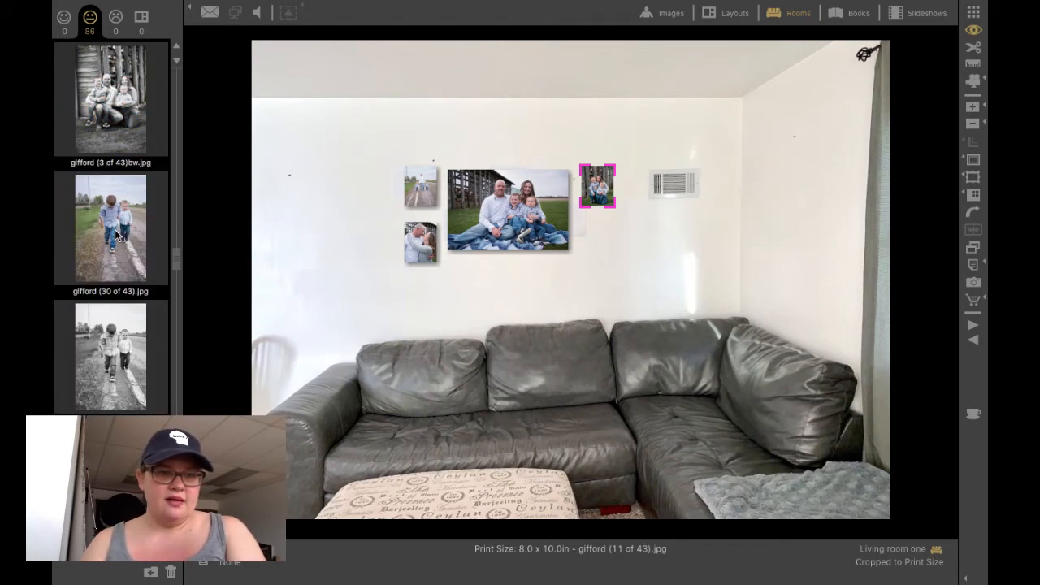
left_click(124, 240)
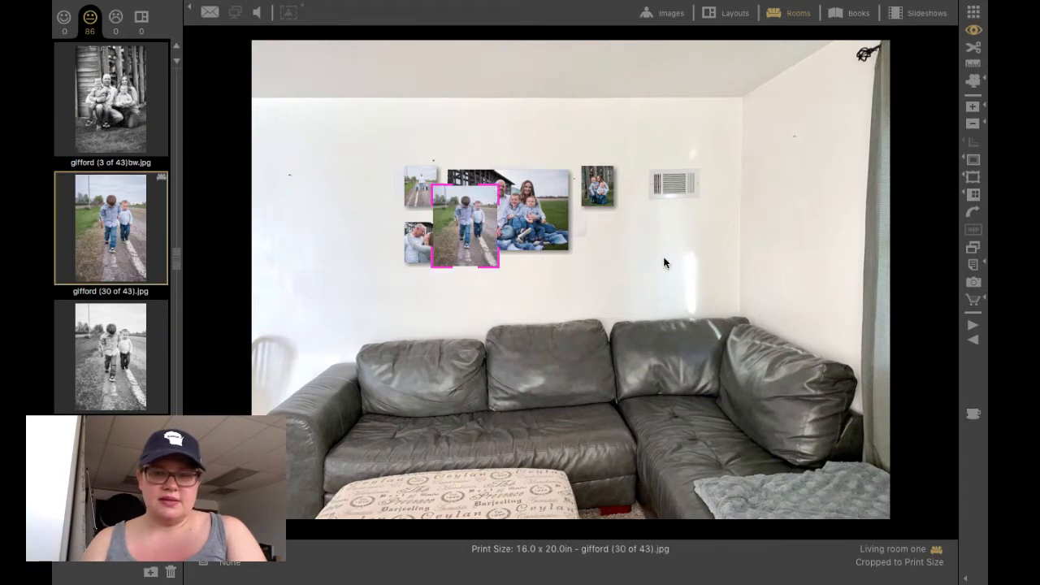
left_click_drag(468, 225, 626, 263)
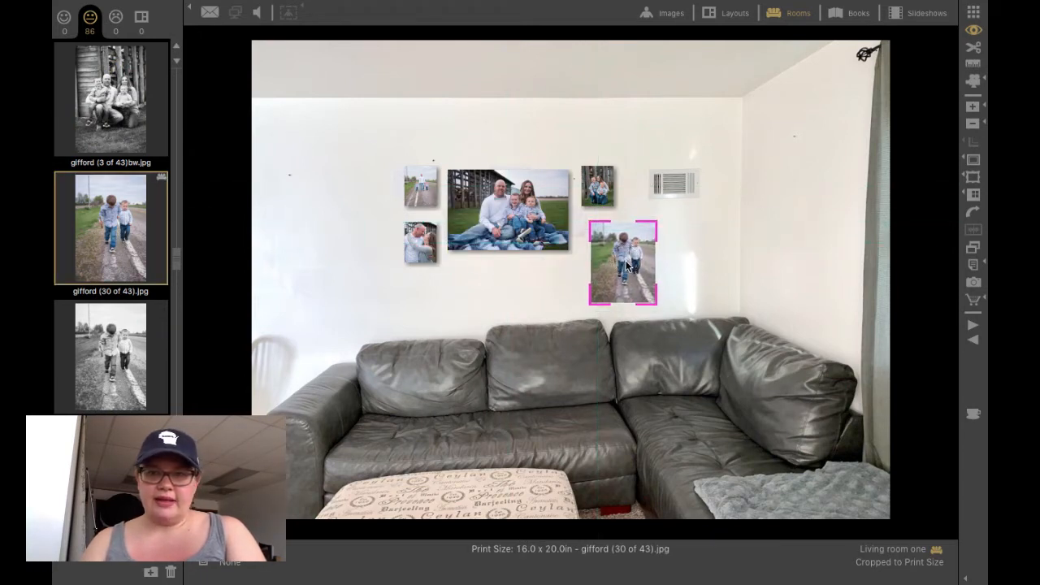
Set the brothers' print to 8 x 10 in and place it directly beneath the mother-and-boys print, level with the couple's print.
left_click(972, 124)
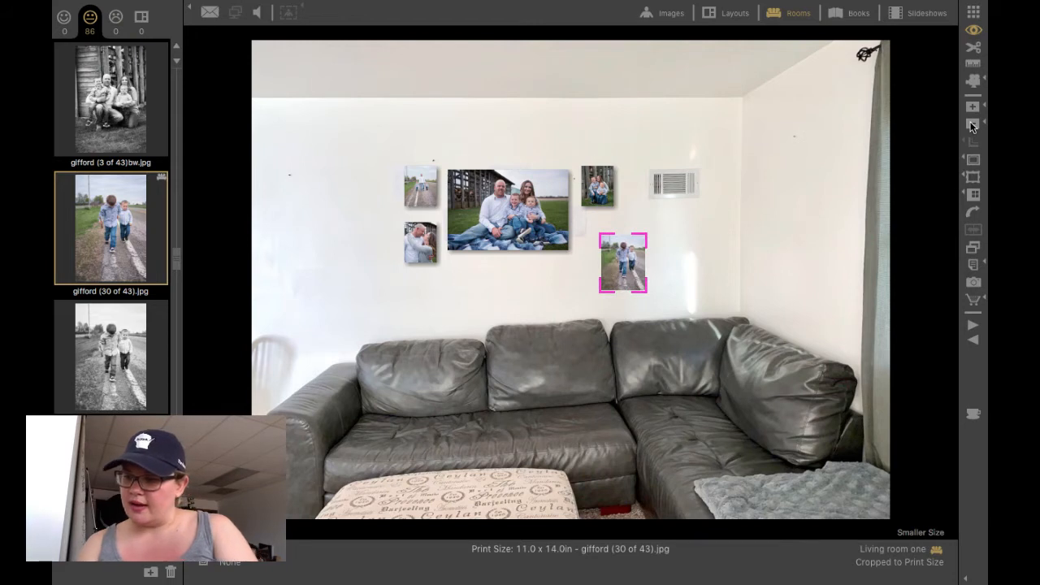
left_click(972, 124)
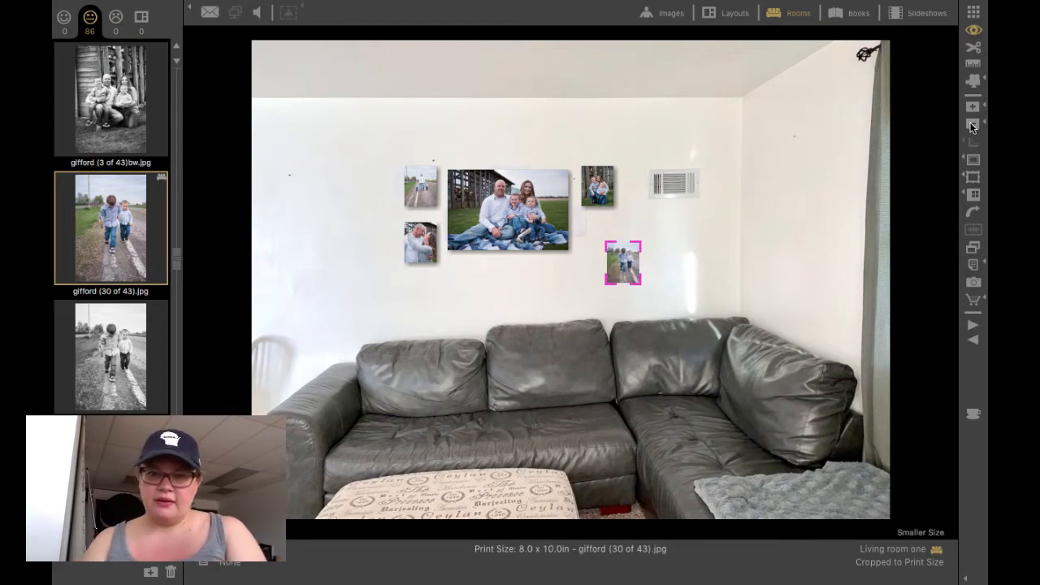
left_click(971, 124)
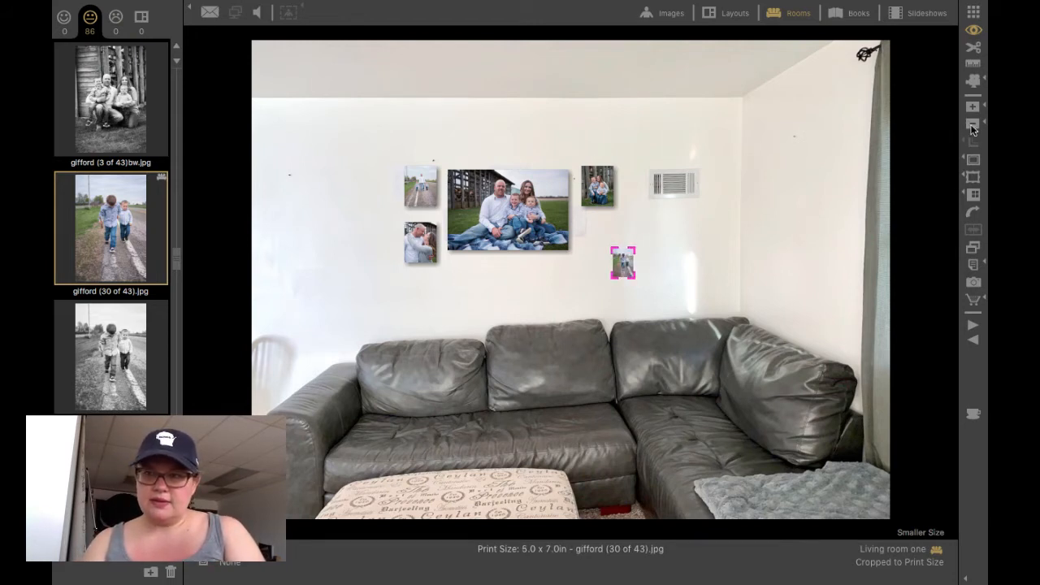
left_click(972, 107)
left_click_drag(621, 263, 595, 242)
left_click(788, 488)
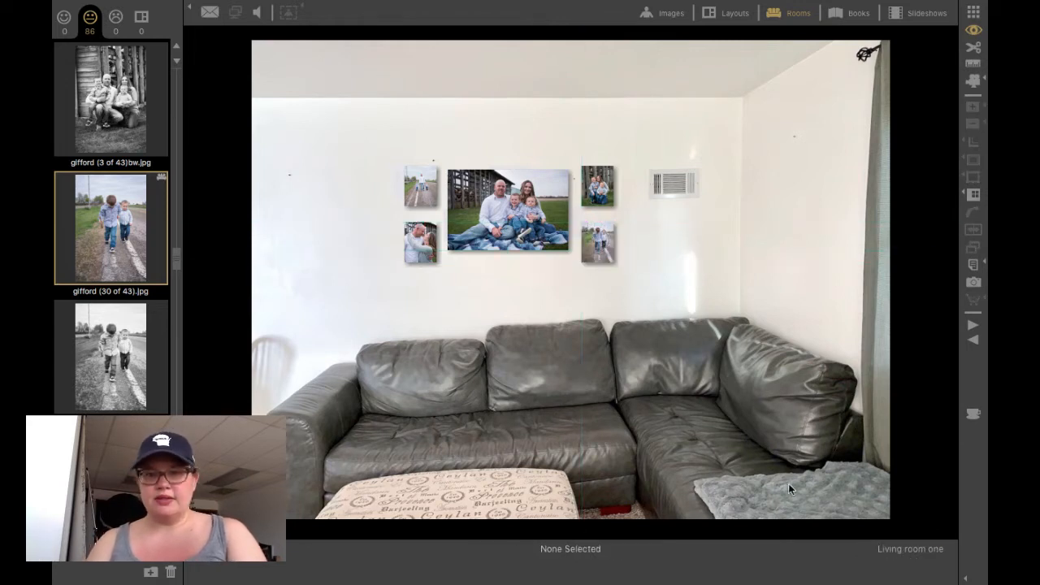
Move the two lower small prints up and lower the mother-and-boys print to the family print's top edge.
left_click_drag(416, 231, 416, 224)
left_click_drag(591, 244, 597, 235)
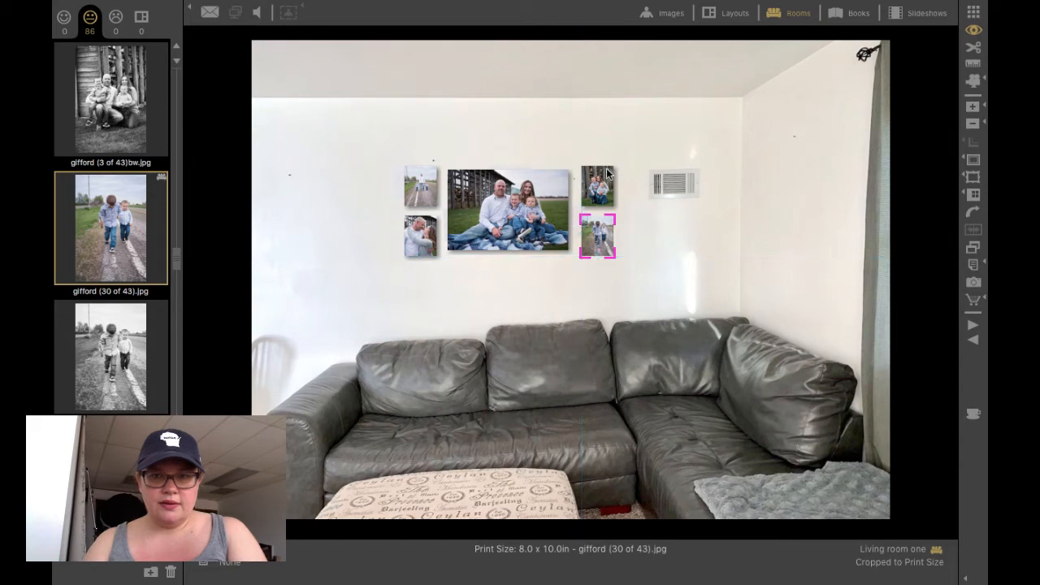
left_click(603, 181)
left_click_drag(602, 180, 603, 183)
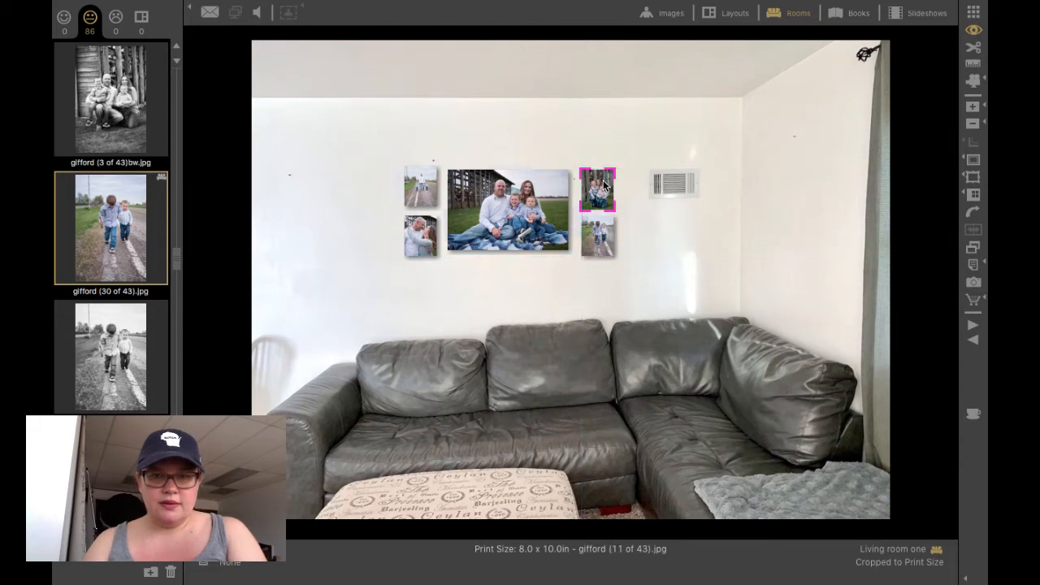
Shift the four small prints closer to the family print, with the upper left one level with the family print's top edge.
left_click_drag(416, 187, 420, 193)
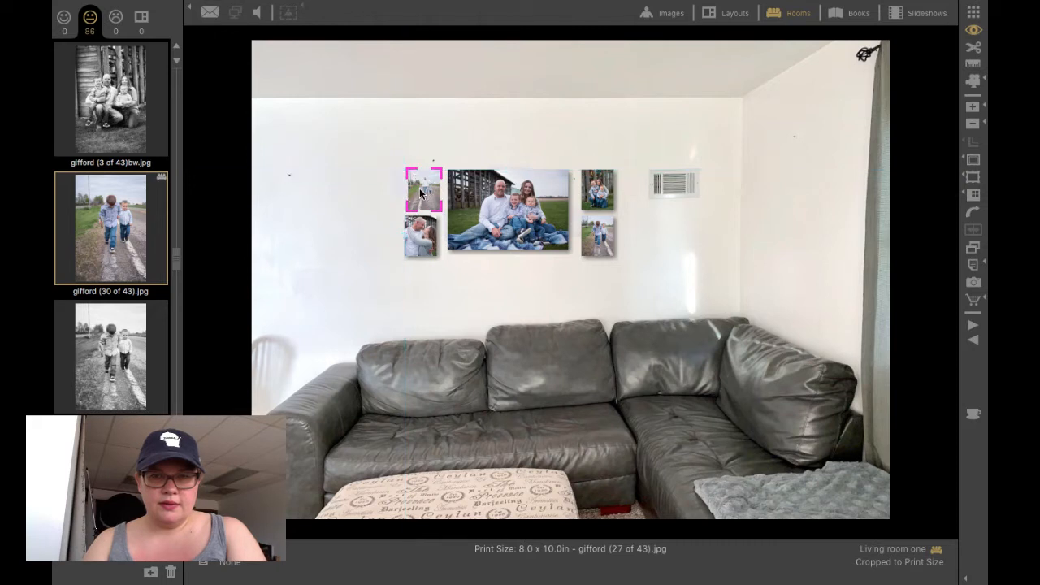
left_click(595, 188)
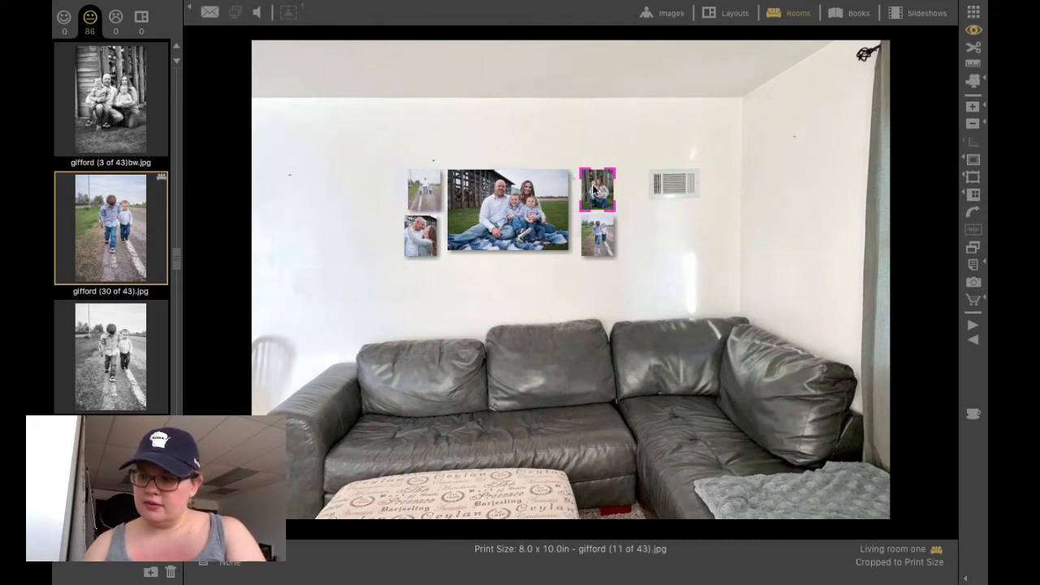
mouse_move(599, 236)
left_mouse_down()
mouse_move(596, 205)
mouse_move(592, 232)
left_mouse_up()
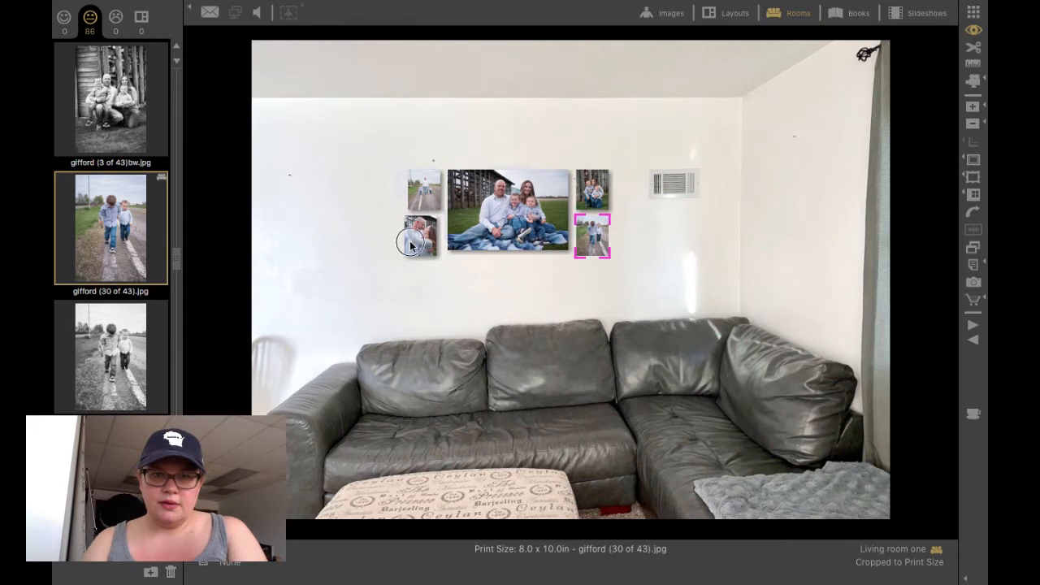
left_click_drag(410, 245, 415, 251)
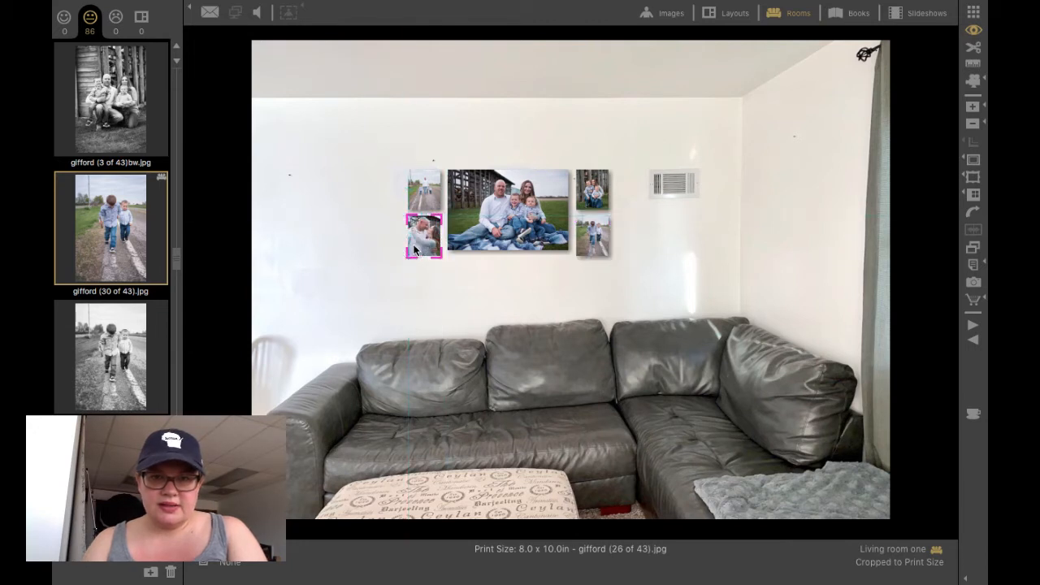
left_click(720, 280)
Nudge the family print slightly down to centre it between the two columns of small prints, and clear the selection.
left_click_drag(510, 223, 512, 232)
left_click_drag(511, 229, 511, 231)
left_click(653, 220)
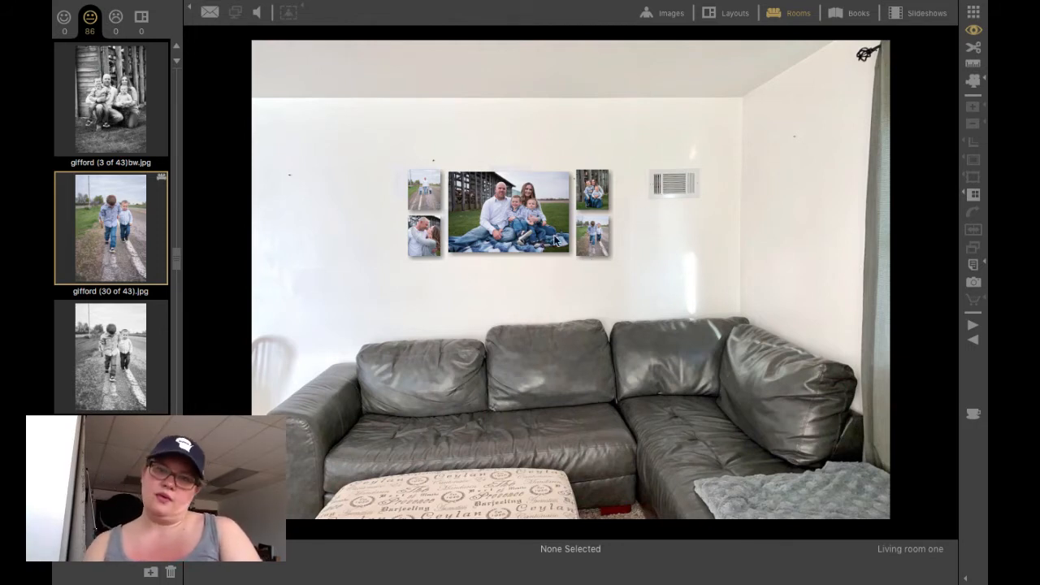
Remove the central family print and all four small prints around it from the wall.
left_click(533, 219)
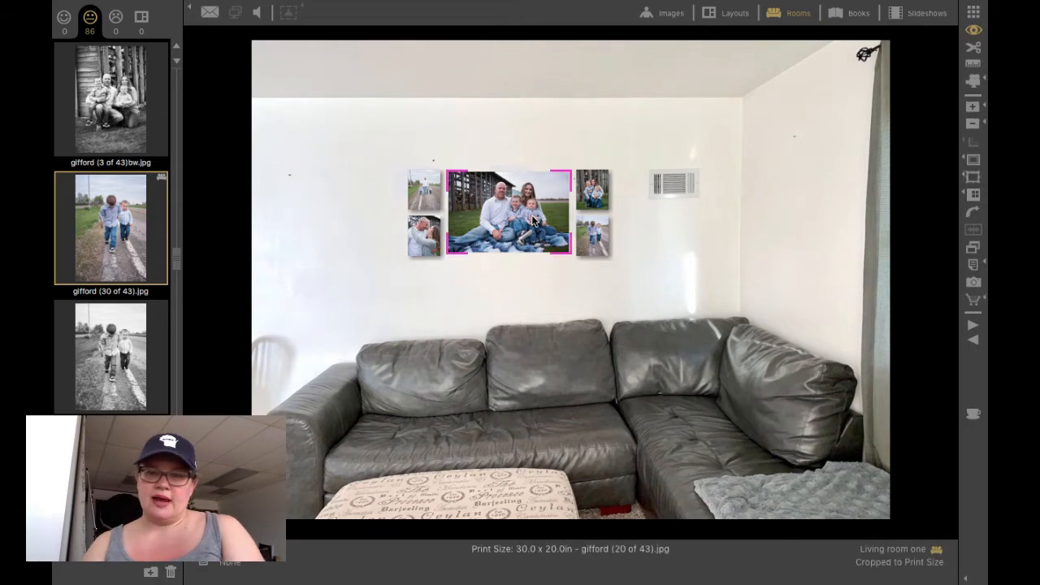
left_click(968, 111)
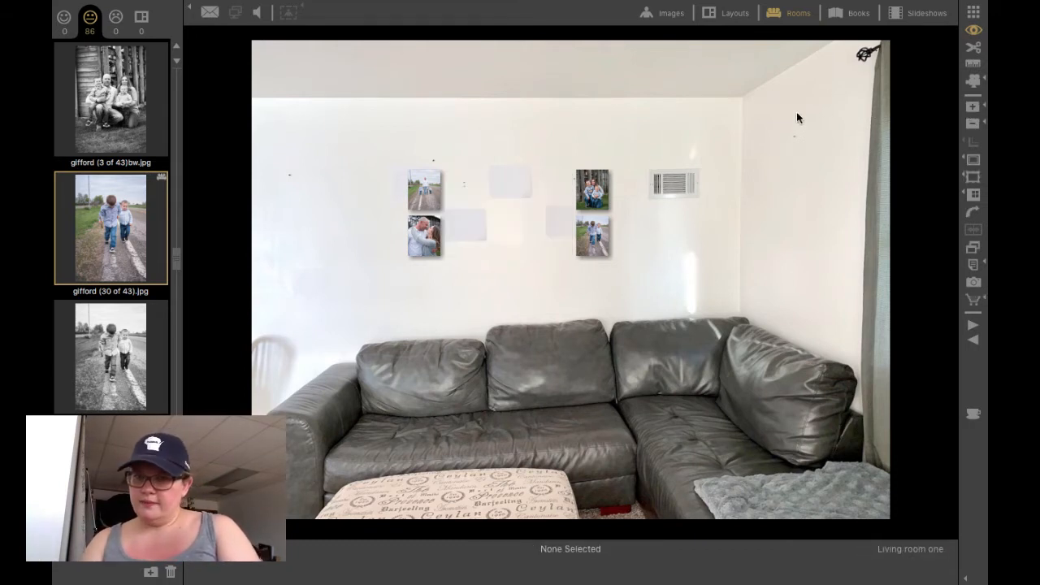
left_click(427, 188)
key("Delete")
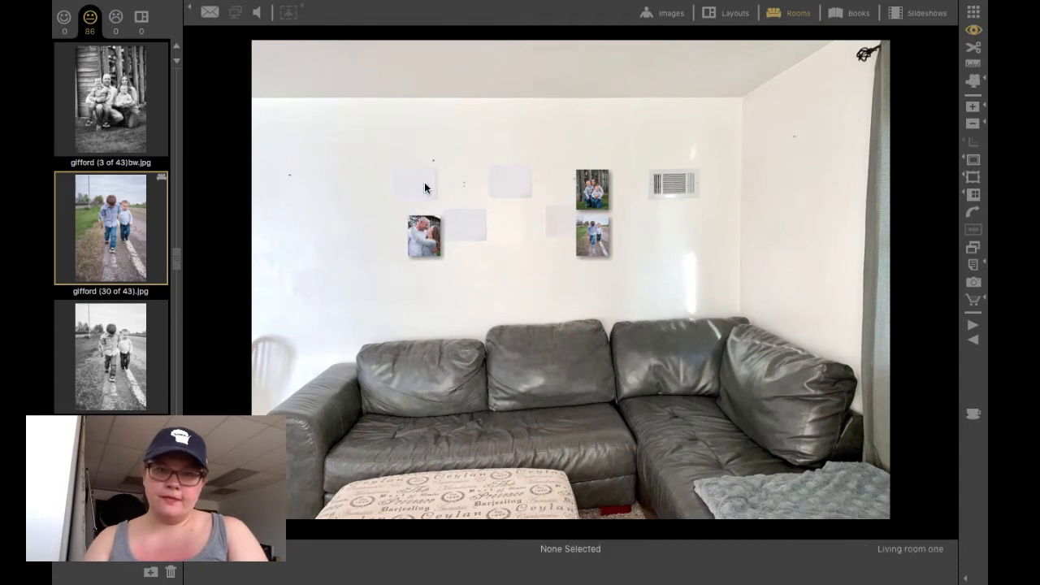
left_click(424, 235)
left_click(602, 195)
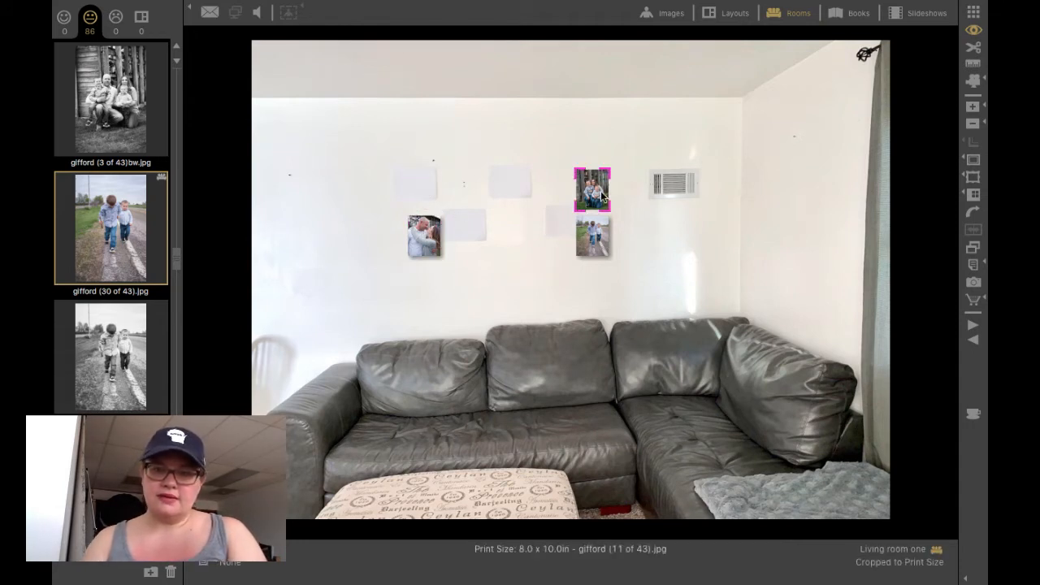
key("Delete")
left_click(600, 237)
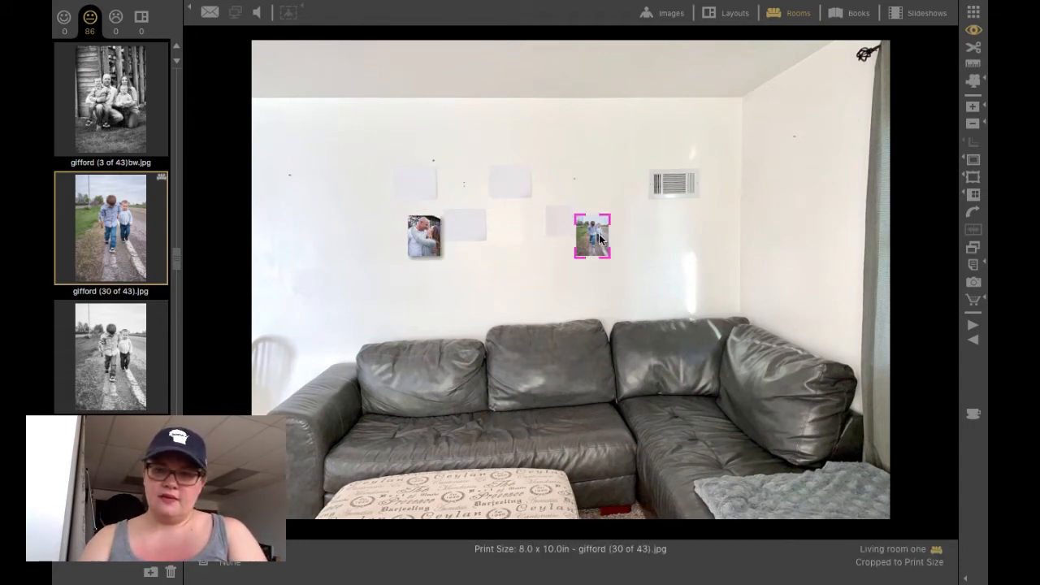
key("Delete")
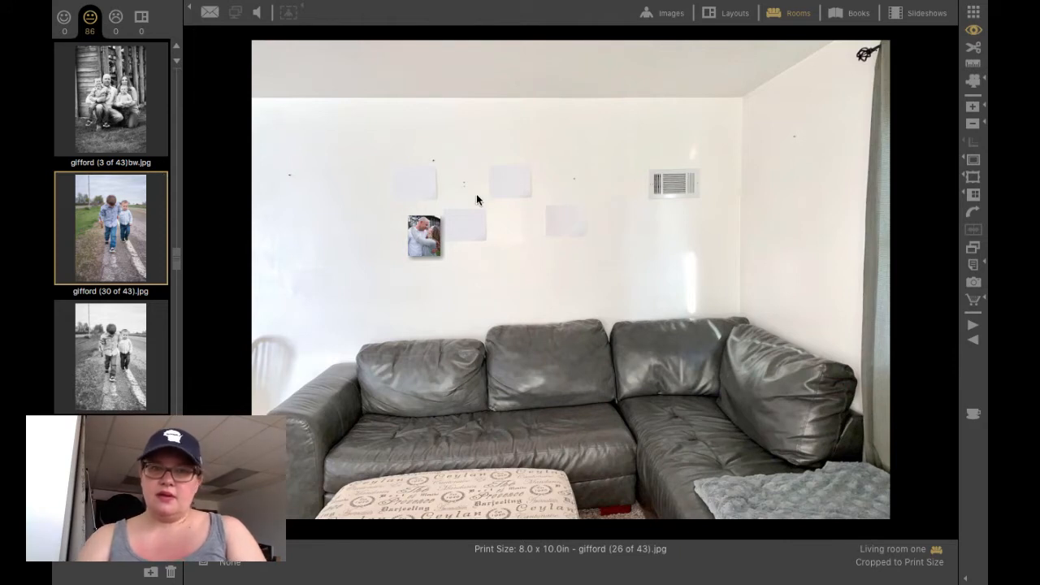
key("Delete")
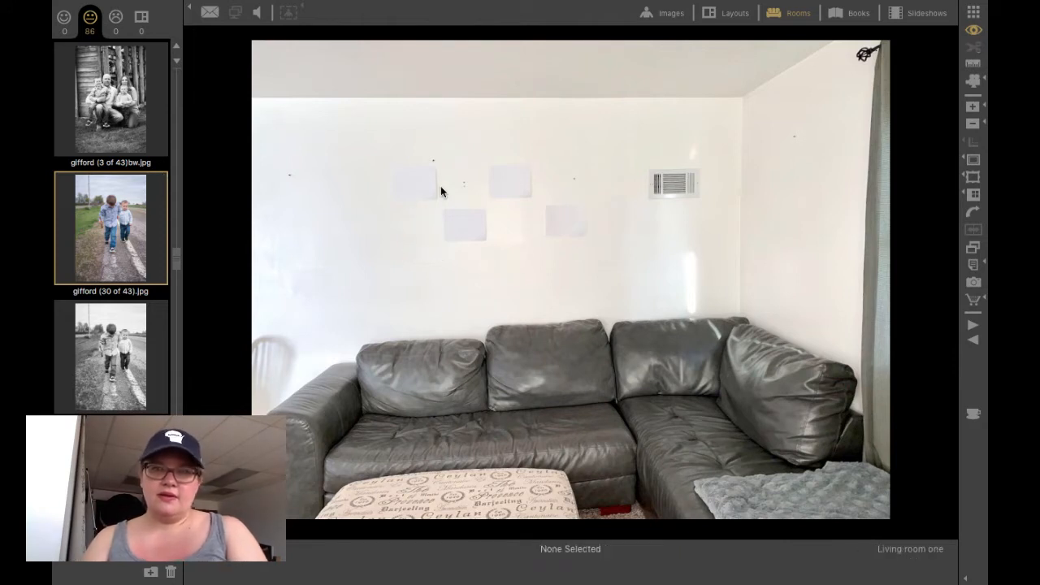
Switch from the first living room photo to the Living Room 2 photo.
left_click(772, 15)
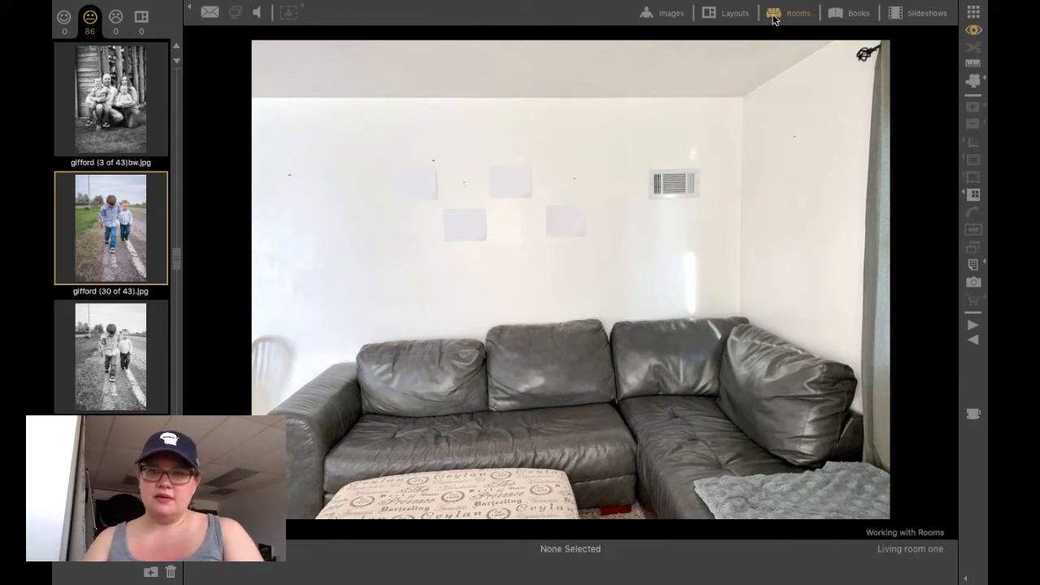
left_click(974, 17)
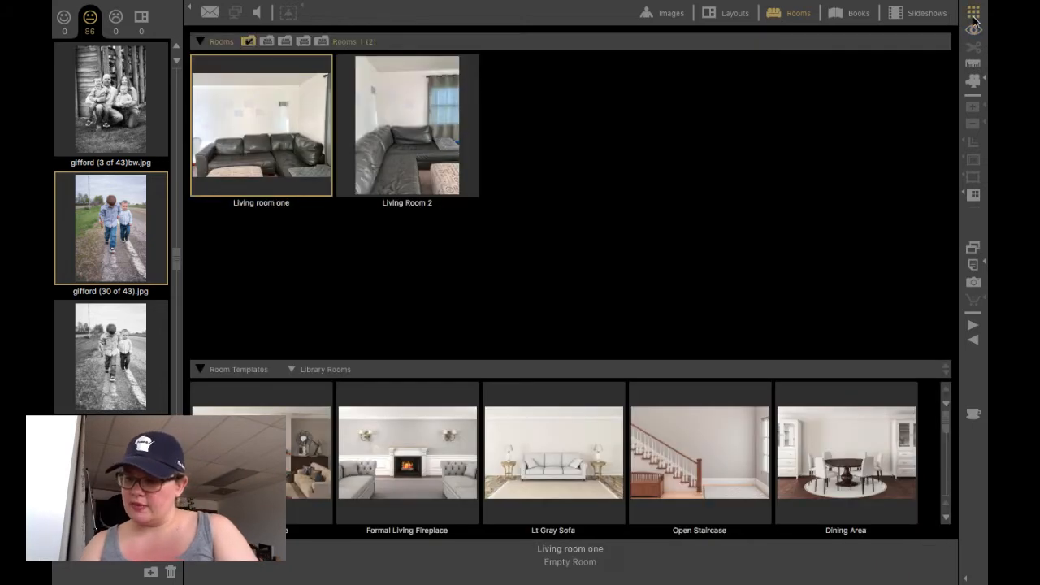
double_click(406, 150)
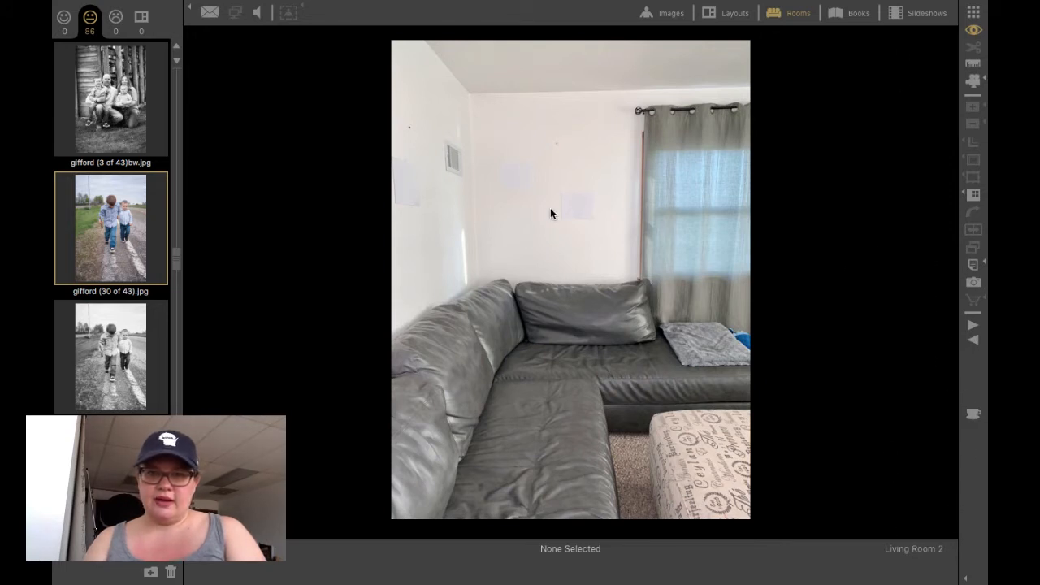
Place the colour photo of the brothers walking (30 of 43) on the wall between the corner and the curtain.
scroll(95, 212, "up", 3)
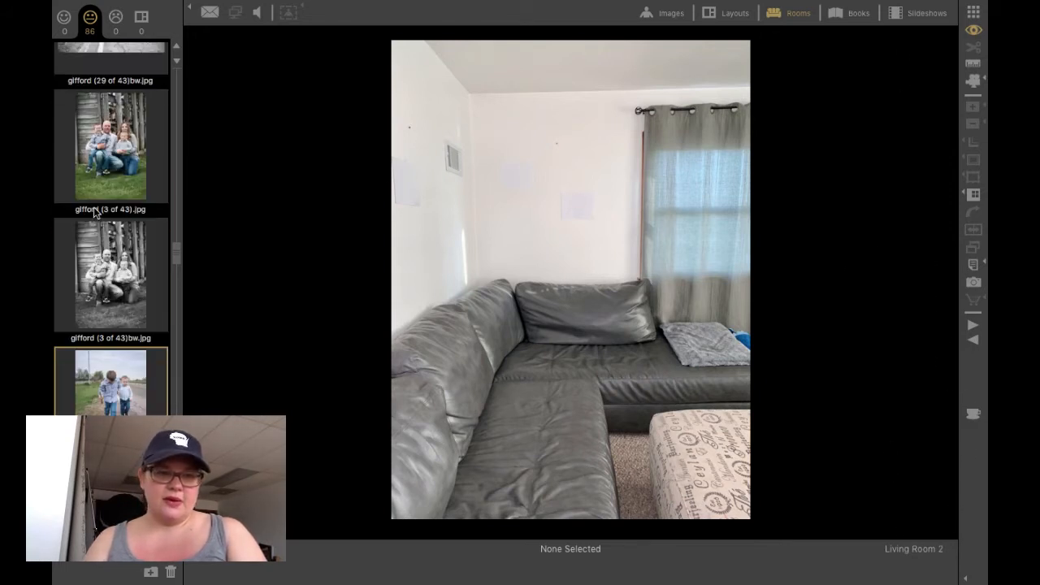
scroll(95, 212, "up", 2)
scroll(95, 212, "down", 3)
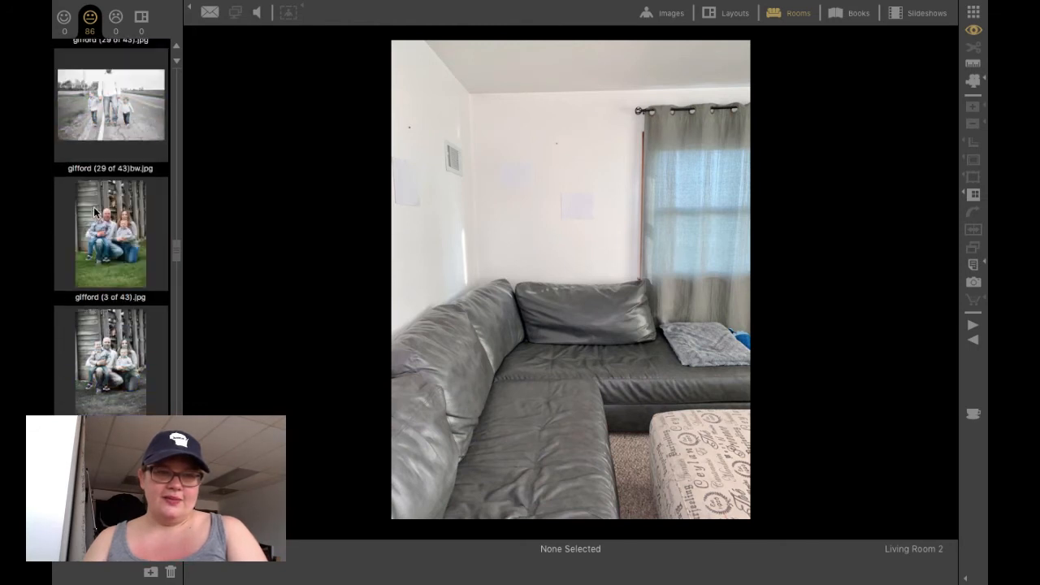
left_click_drag(99, 362, 539, 194)
Enlarge the brothers' print to 24 x 30 in and shift it towards the curtain to centre it above the sofa.
left_click(969, 110)
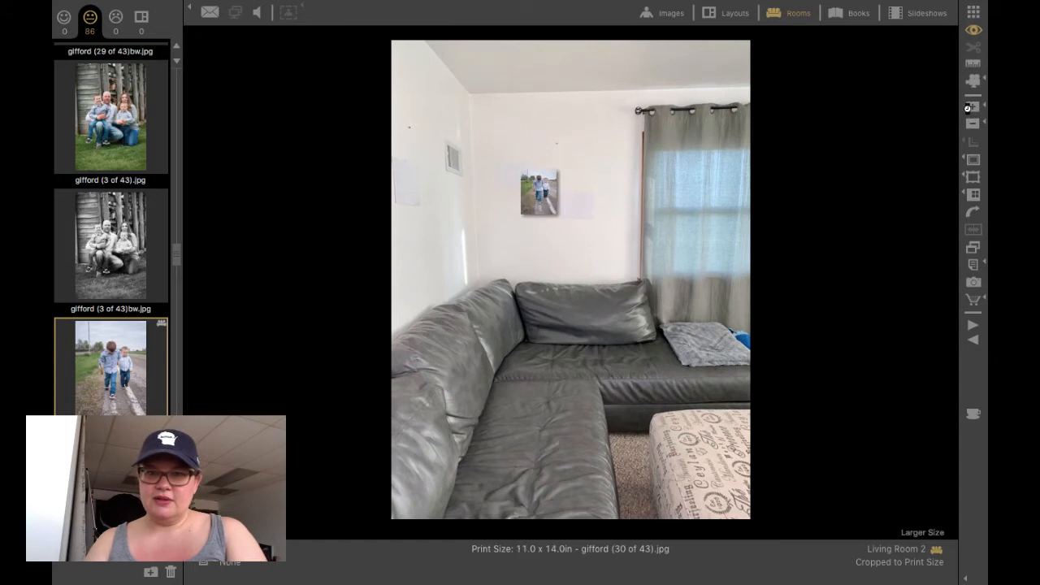
left_click(970, 110)
left_click(969, 109)
left_click(969, 110)
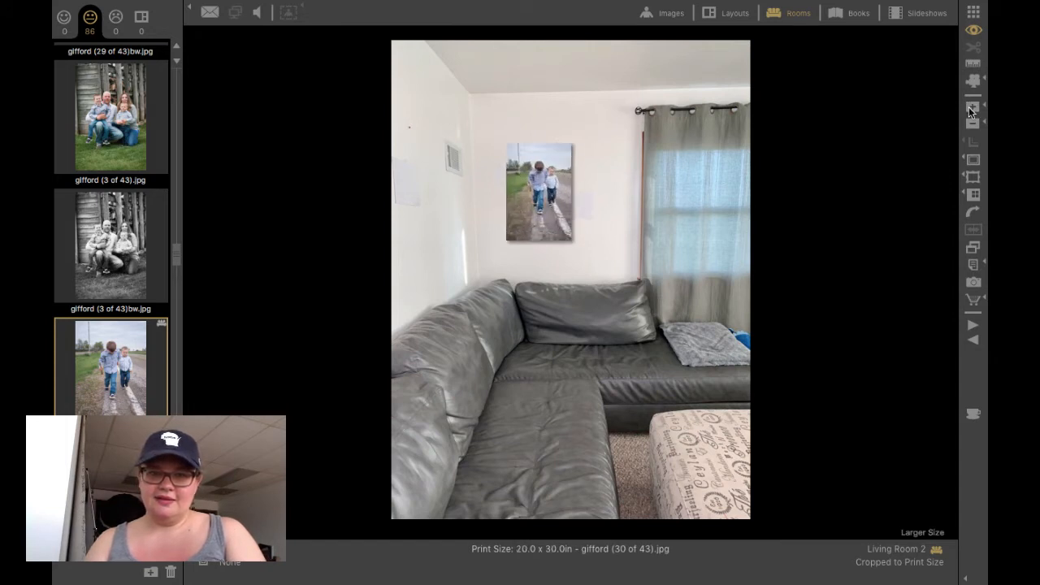
left_click(969, 110)
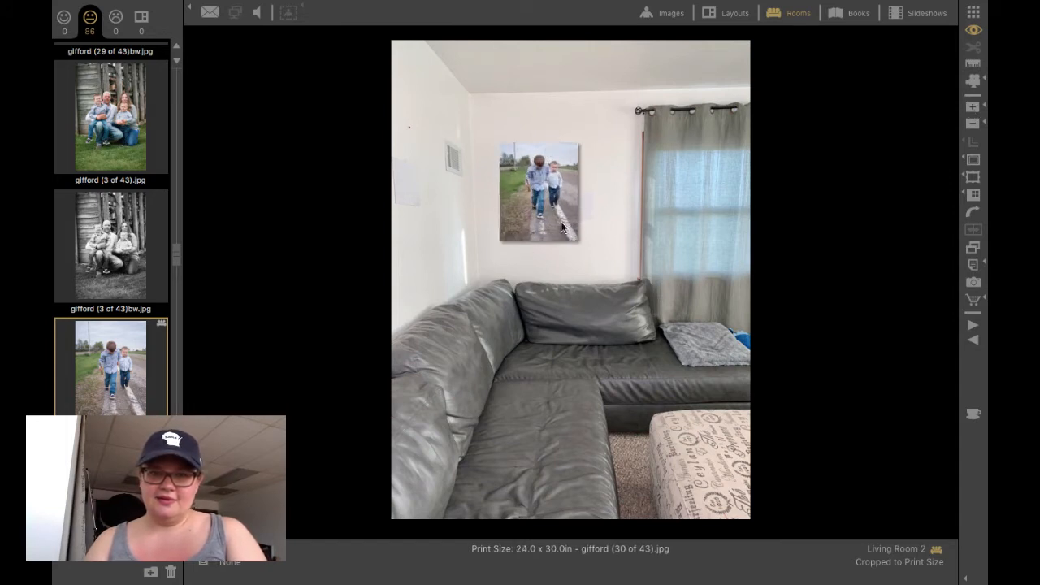
left_click_drag(548, 213, 562, 208)
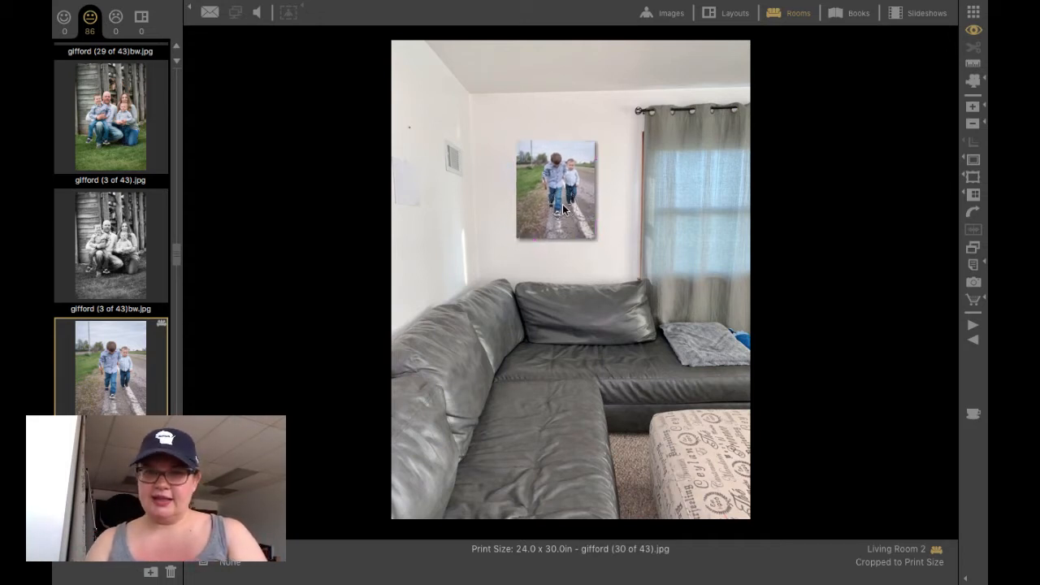
Replace the brothers' print with the colour photo of the family on the road (38 of 43), centred on the same wall.
key("Delete")
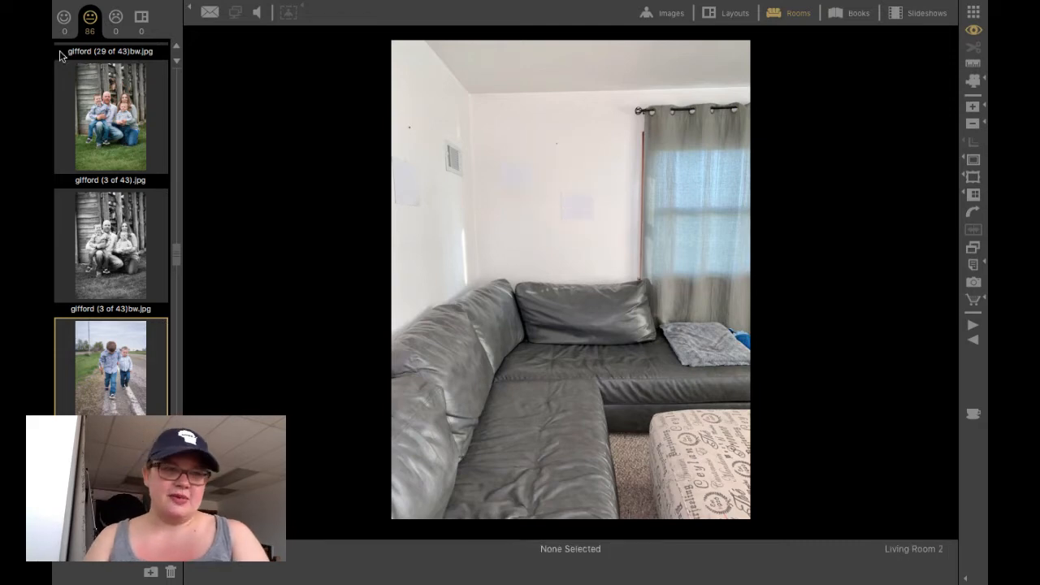
scroll(115, 294, "down", 10)
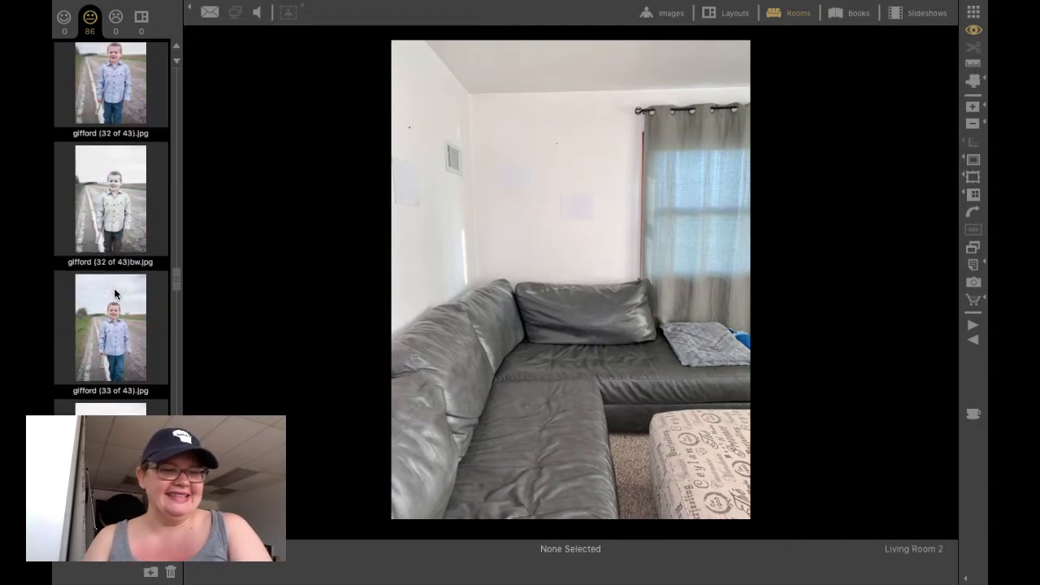
scroll(114, 294, "down", 10)
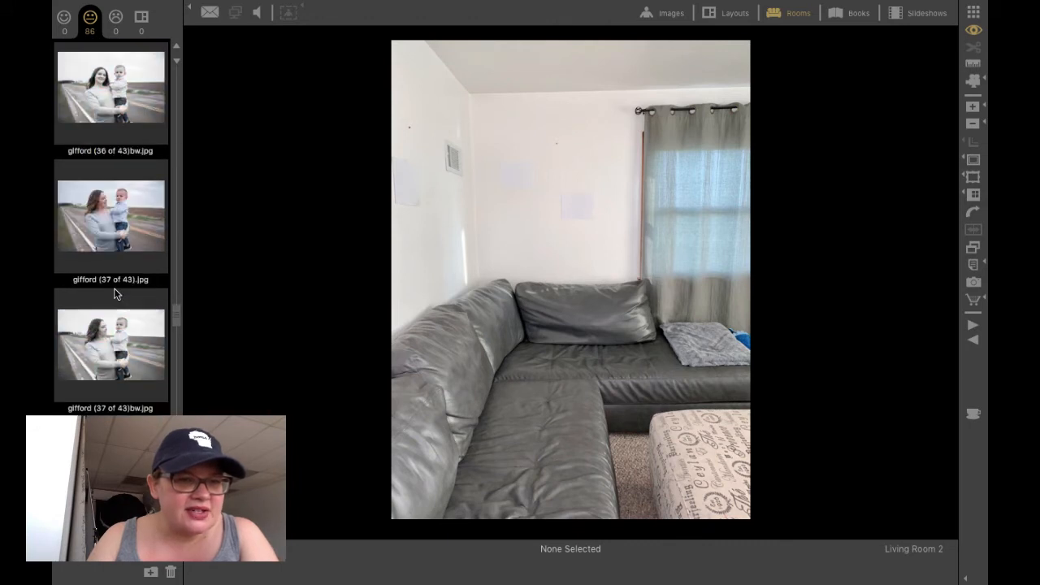
scroll(114, 294, "down", 5)
left_click(125, 298)
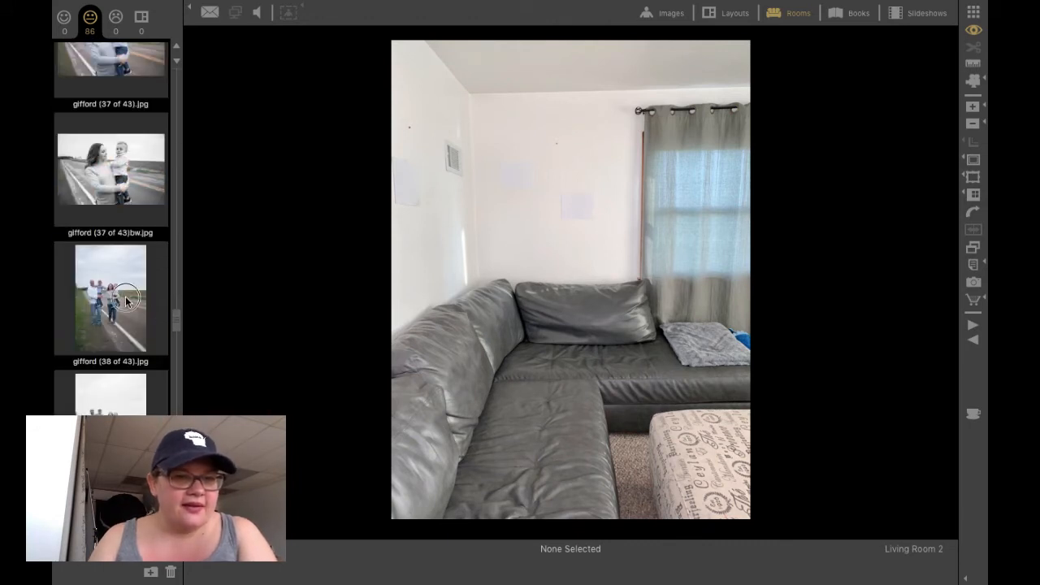
left_click_drag(586, 228, 573, 203)
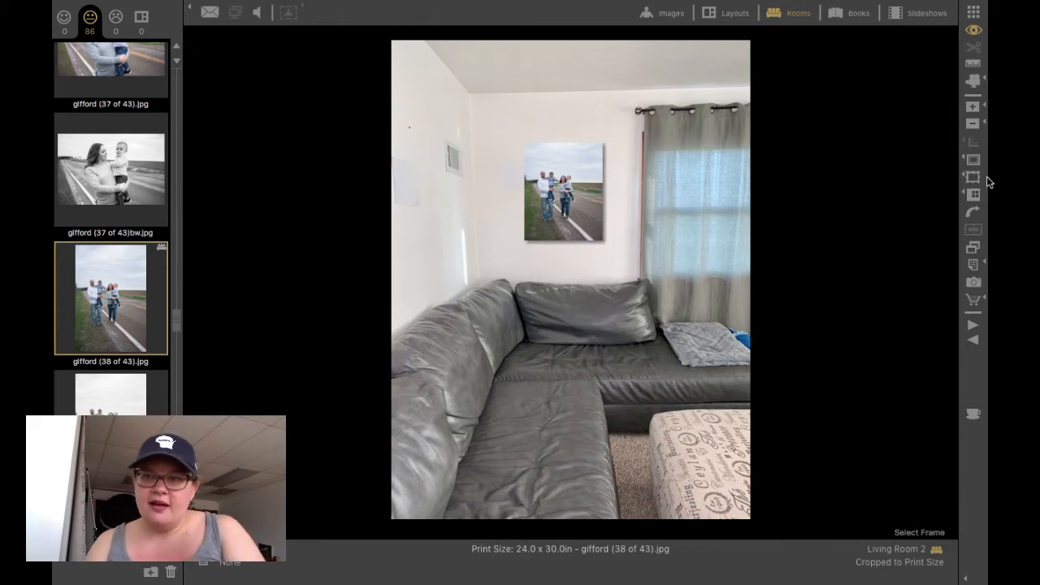
Reduce the family road print to 20 x 24 in and recentre it slightly lower on the wall.
left_click(972, 124)
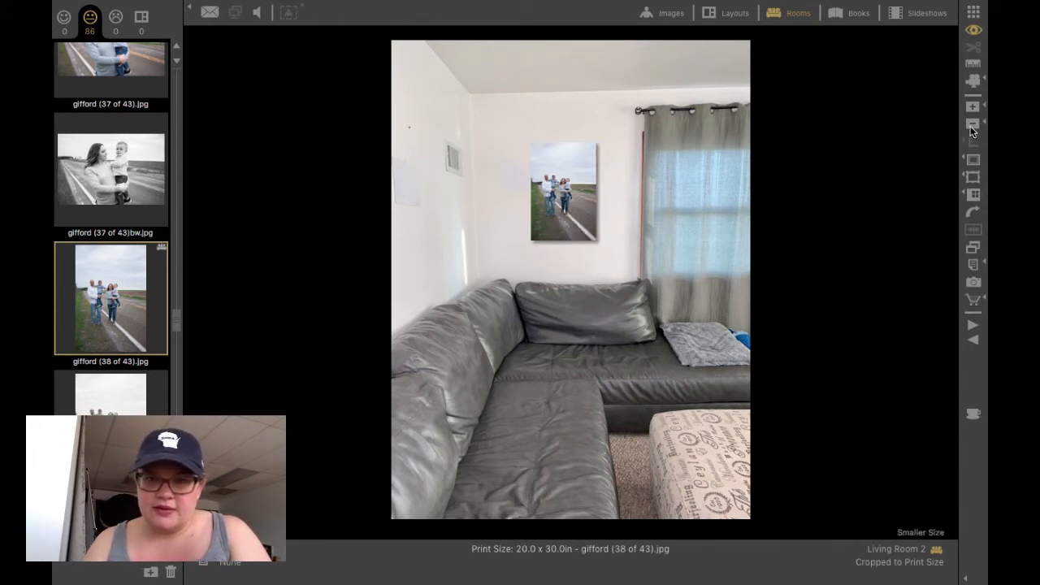
left_click(974, 126)
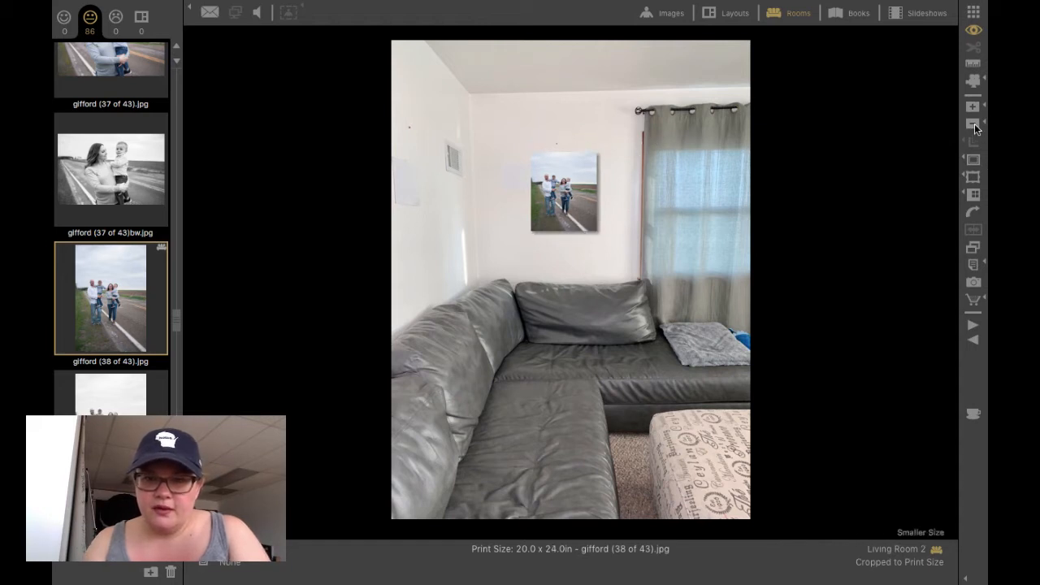
left_click_drag(595, 200, 591, 204)
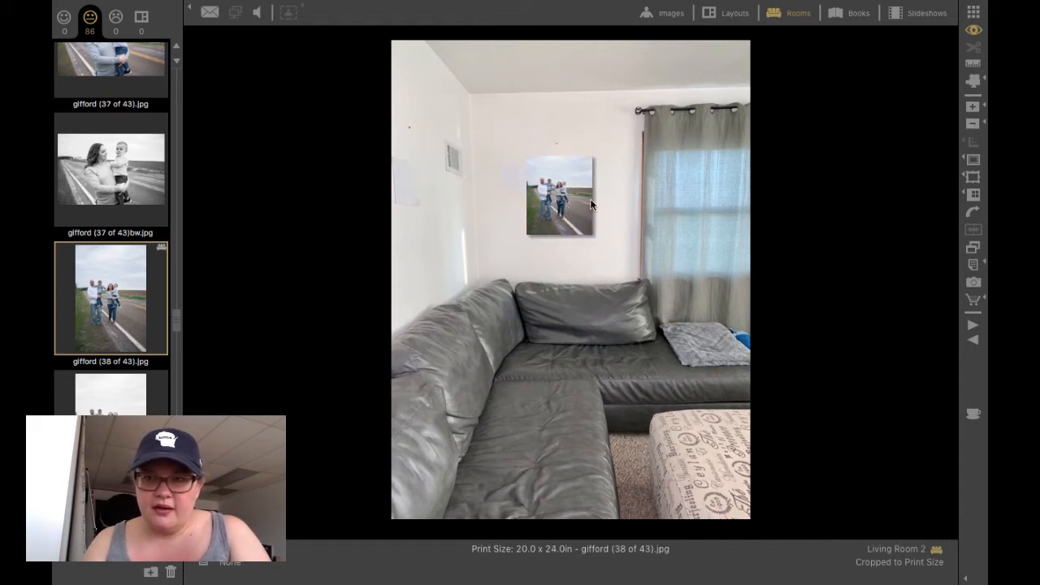
Add a Cloud Gray Triple 3.00 in mat and a Hollywood-Champagne .8125in frame to the family print, and nudge it towards the corner.
left_click(973, 160)
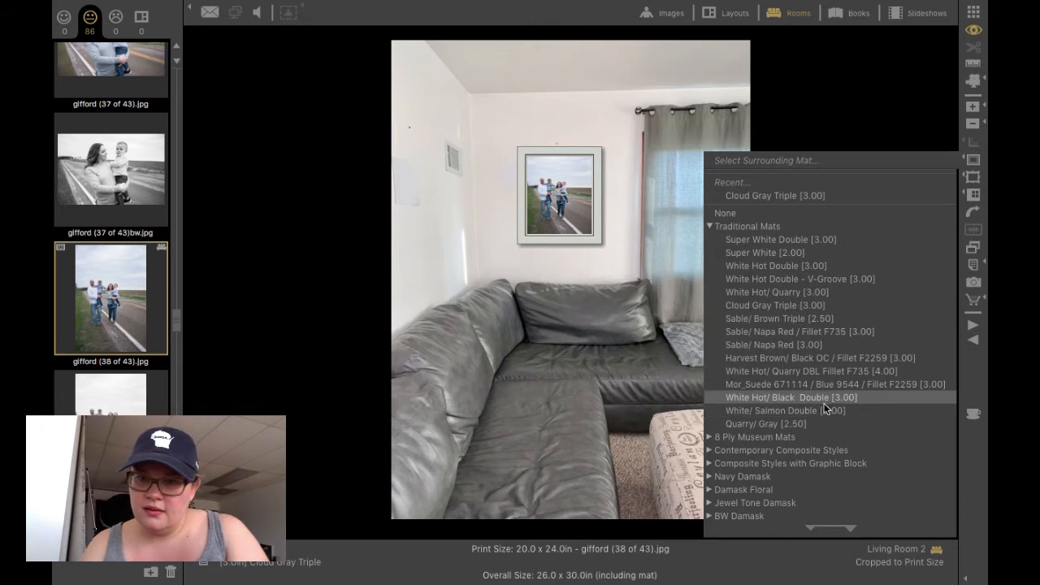
left_click(973, 196)
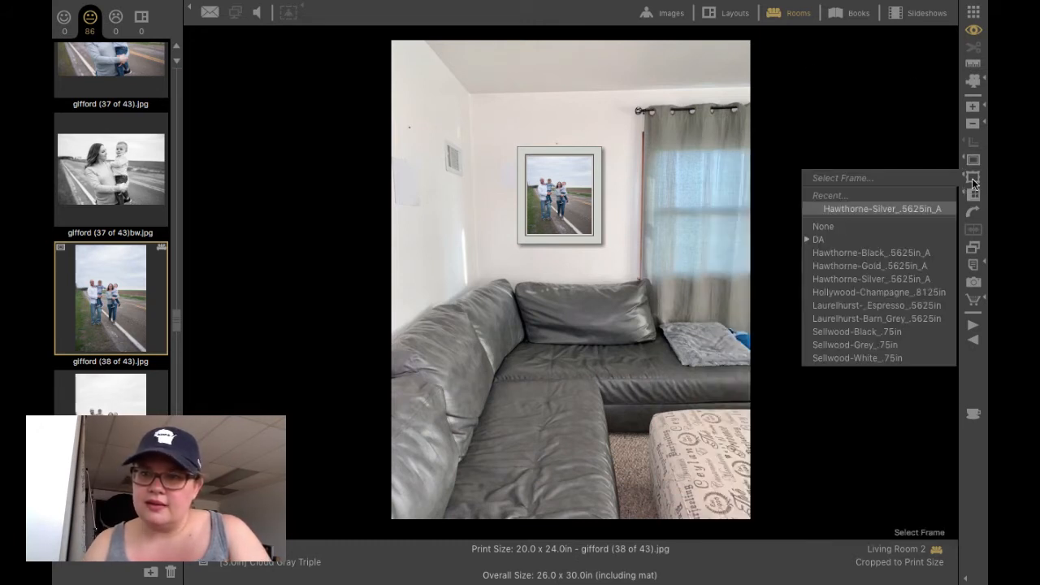
left_click(897, 292)
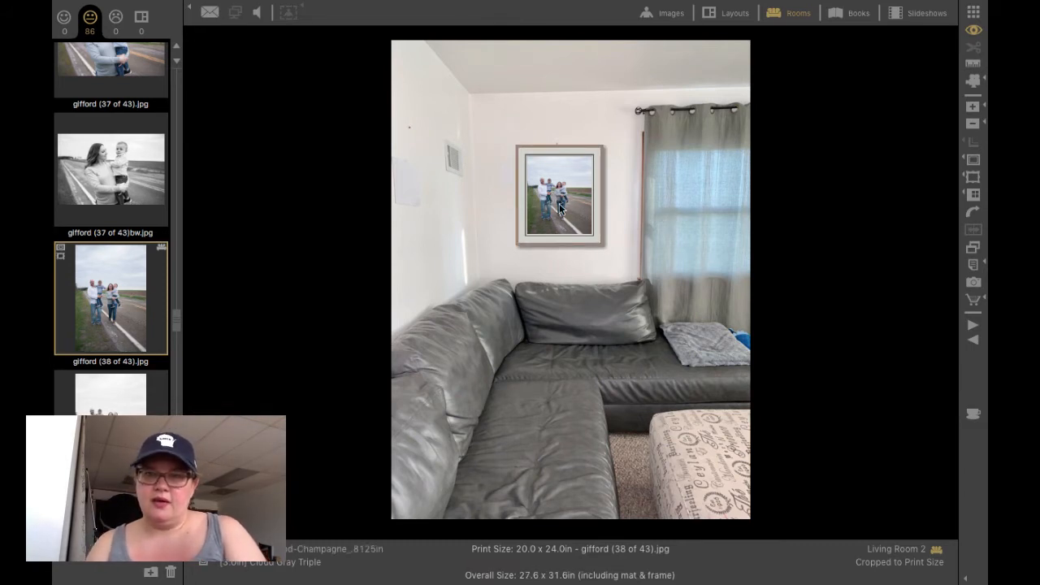
left_click_drag(560, 208, 554, 208)
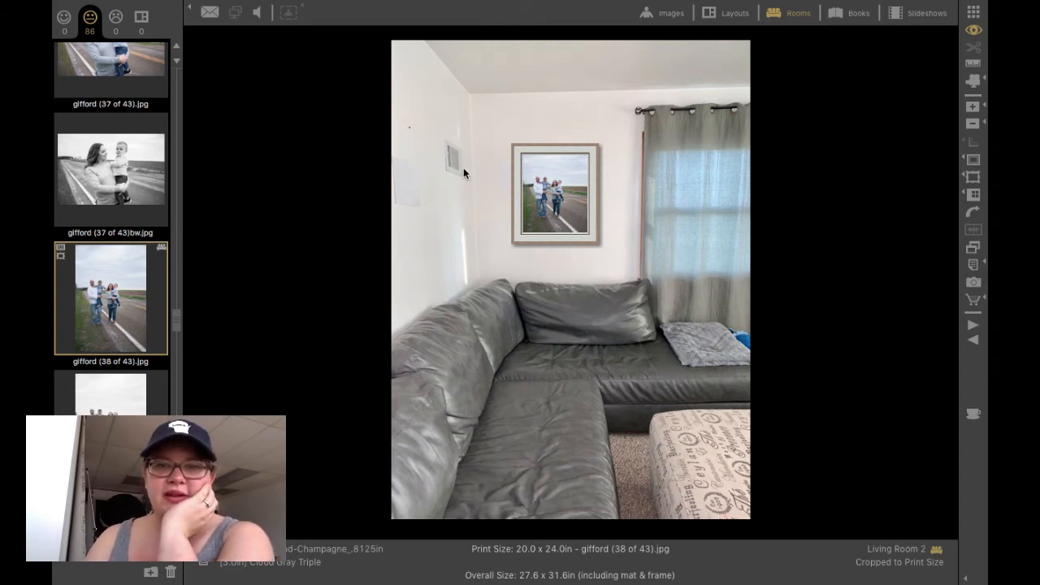
Replace the framed family print with the black-and-white photo of the little boy (35 of 43), placed high near the corner.
left_click(540, 216)
key("Delete")
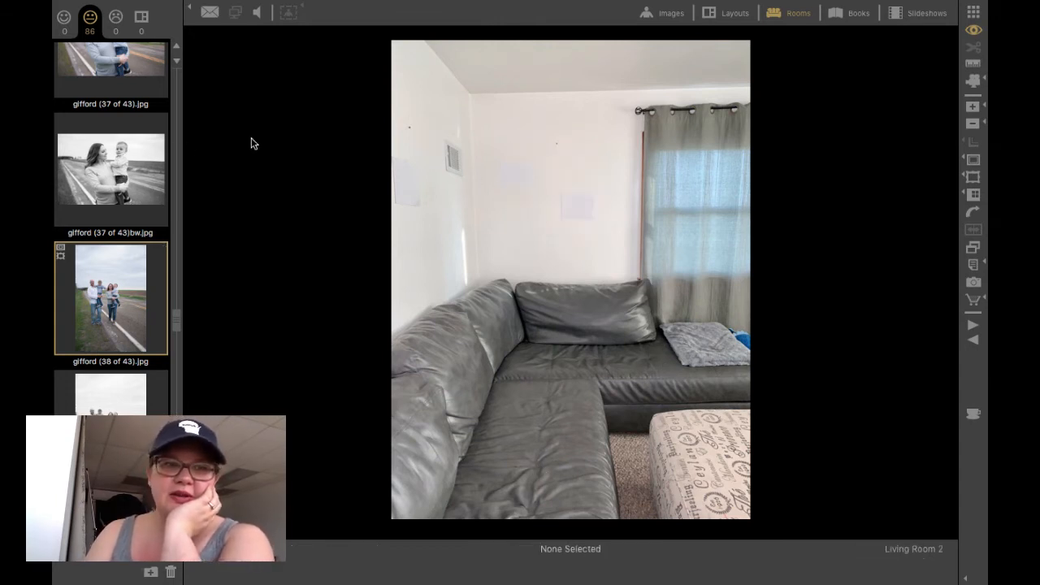
left_click(110, 176)
scroll(125, 177, "up", 4)
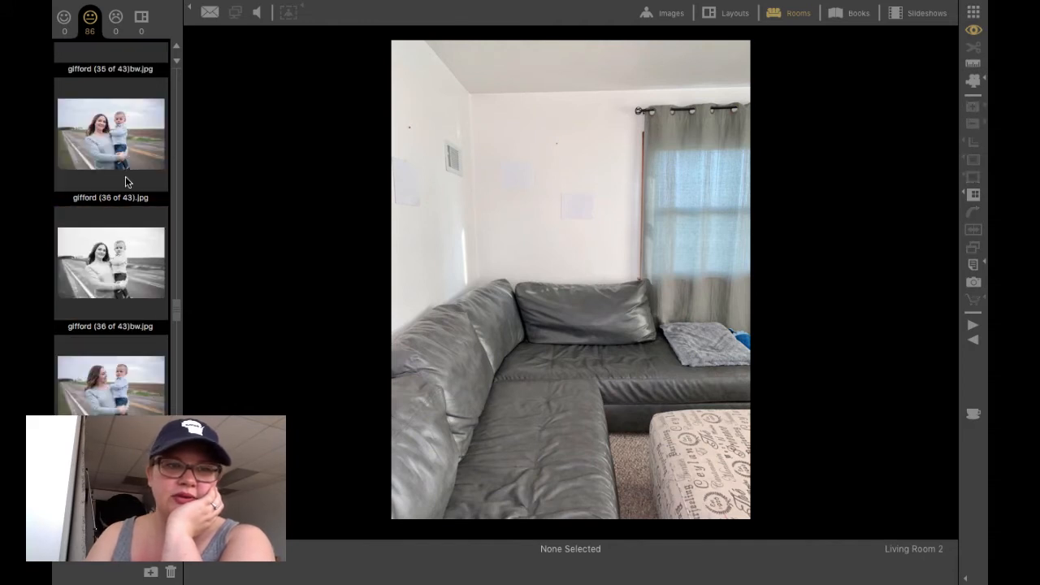
scroll(103, 269, "up", 2)
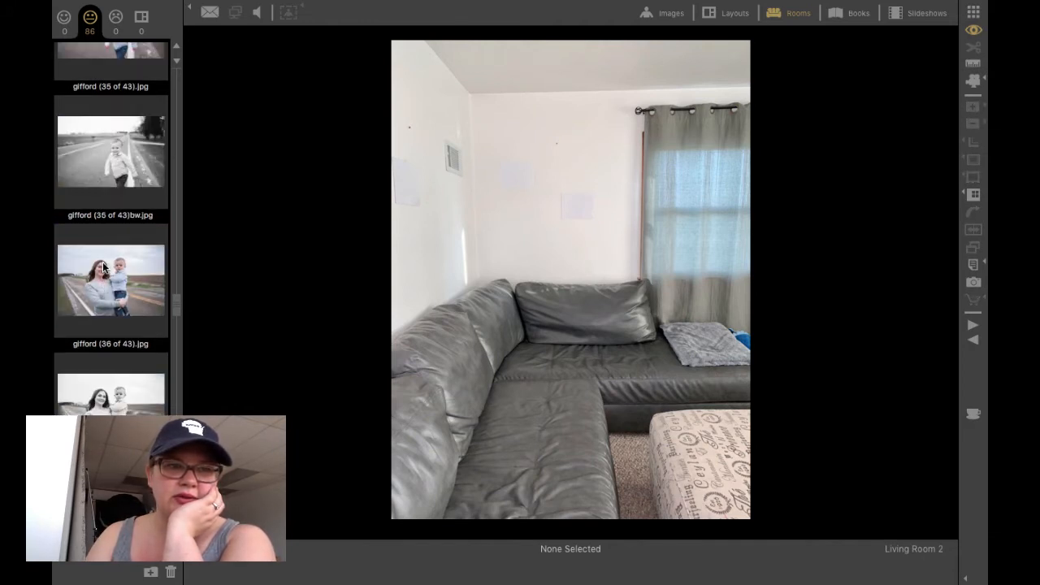
left_click_drag(102, 156, 551, 173)
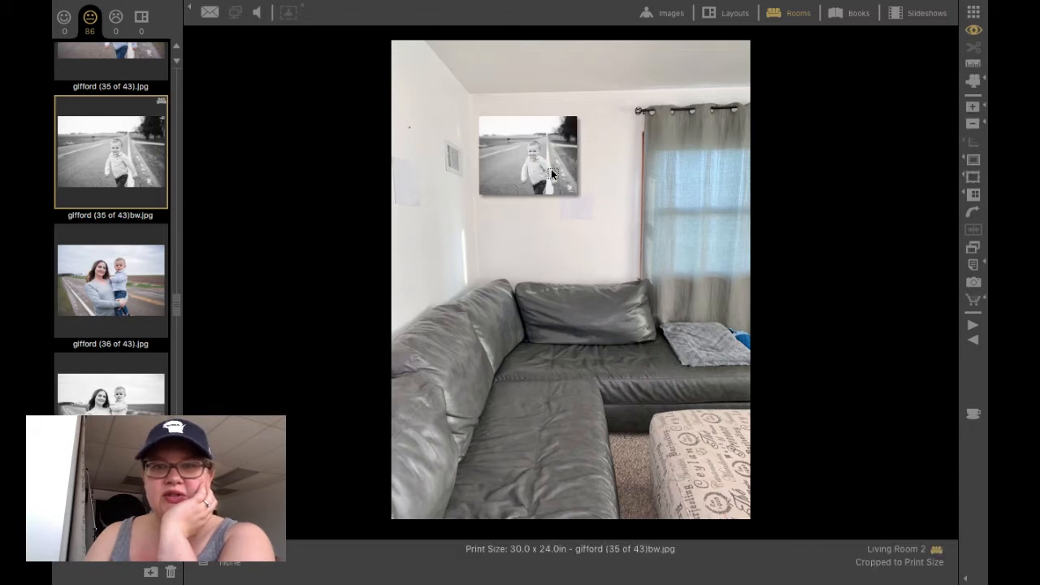
Reduce the black-and-white print of the boy to 12 x 8 in.
left_click(973, 124)
left_click(974, 124)
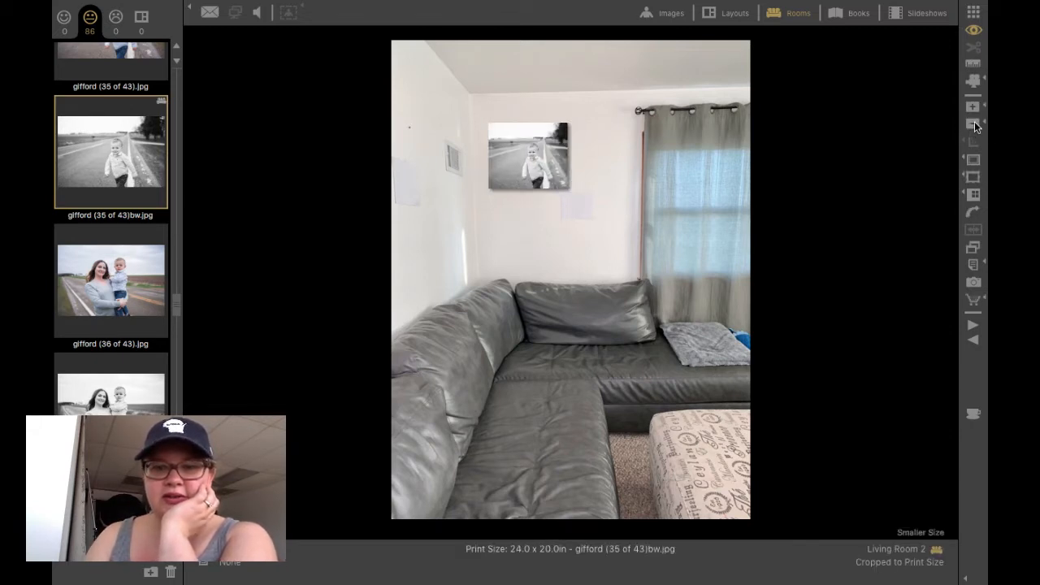
left_click(973, 125)
left_click(973, 124)
left_click(974, 124)
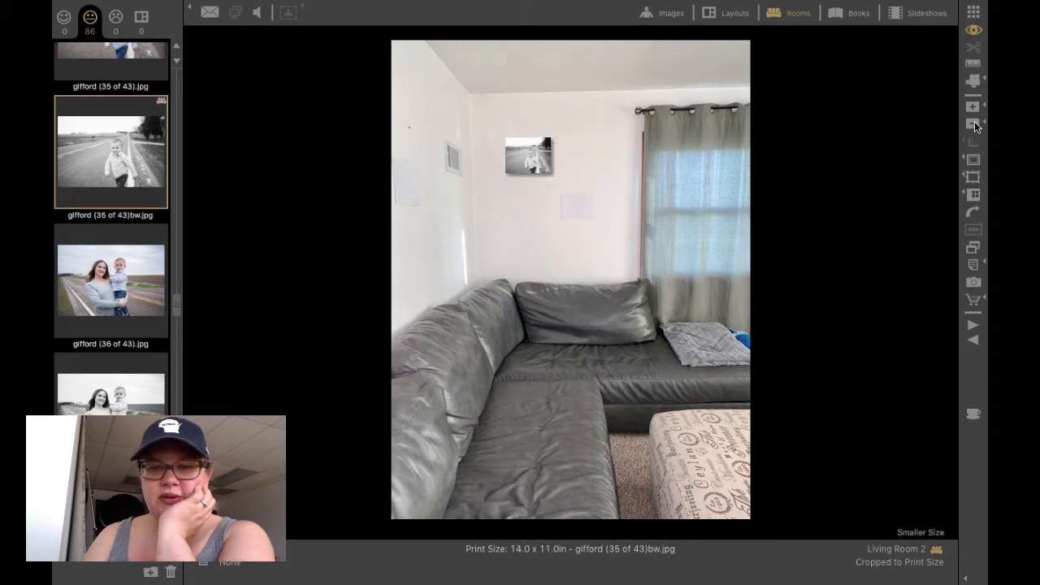
left_click(974, 125)
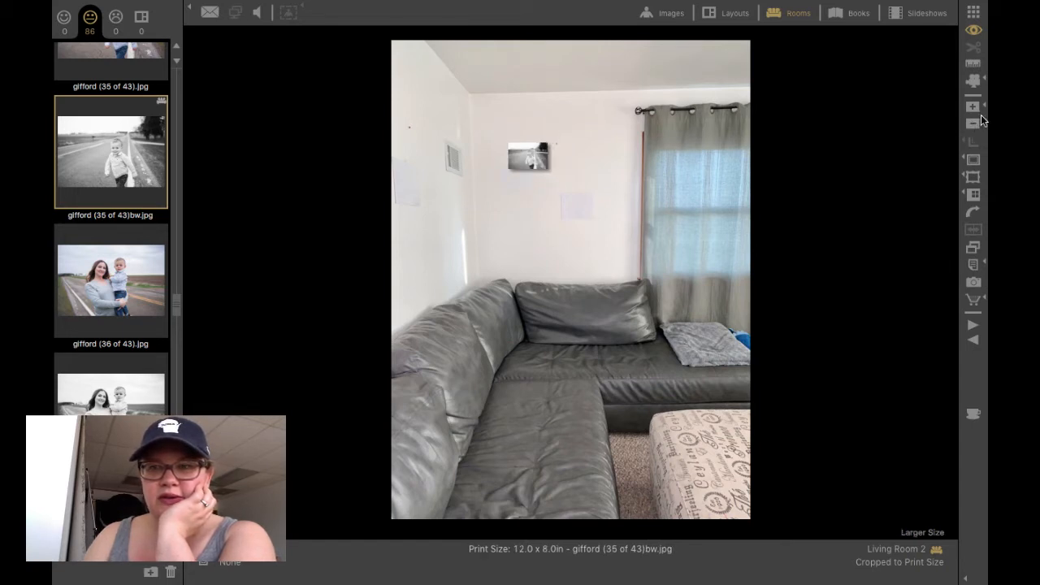
Enlarge the black-and-white print of the boy to 20 x 16 in and move it slightly lower and closer to the corner.
left_click(973, 109)
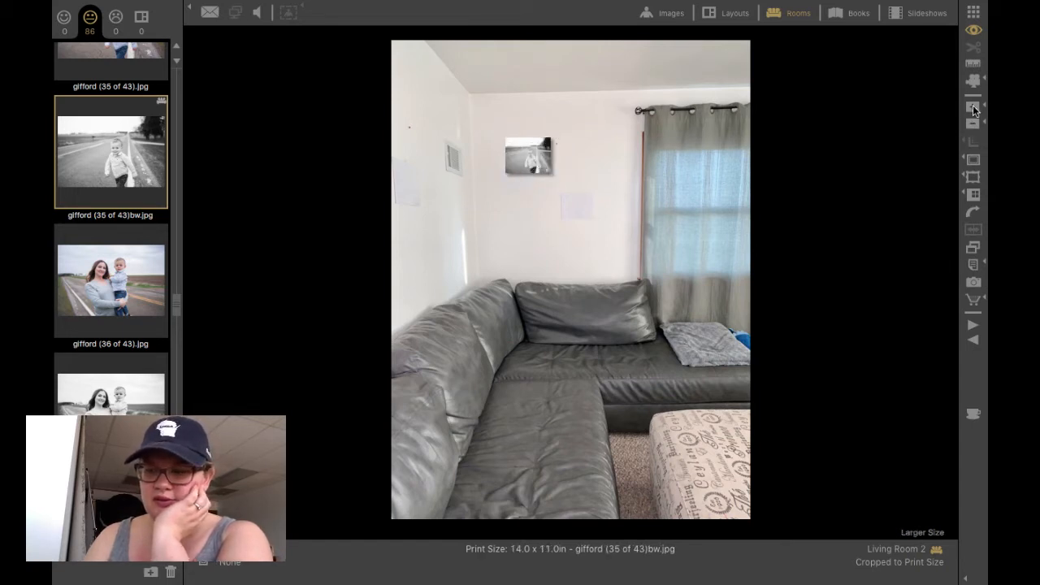
left_click(973, 109)
left_click(973, 109)
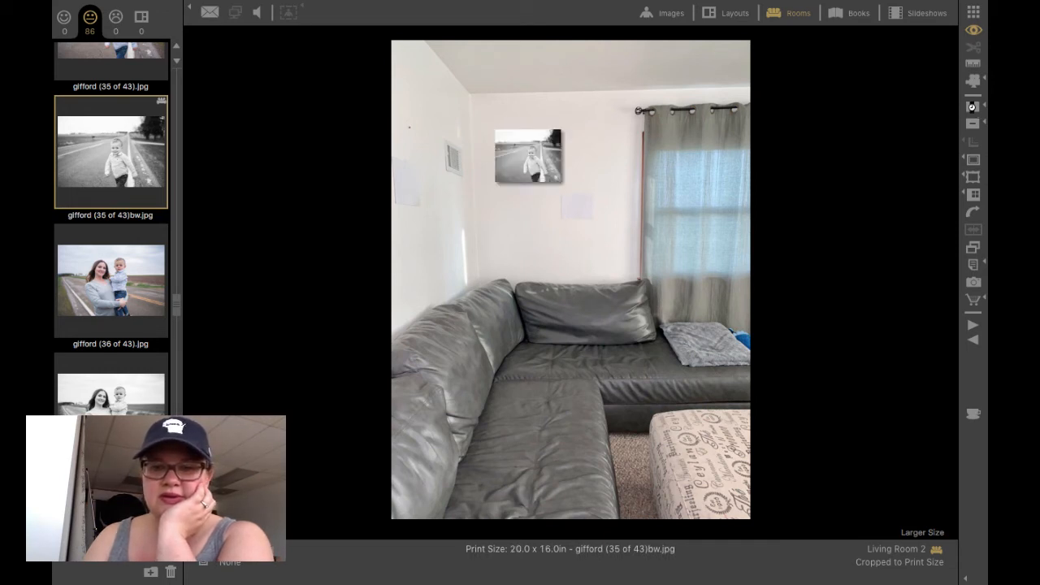
left_click(973, 109)
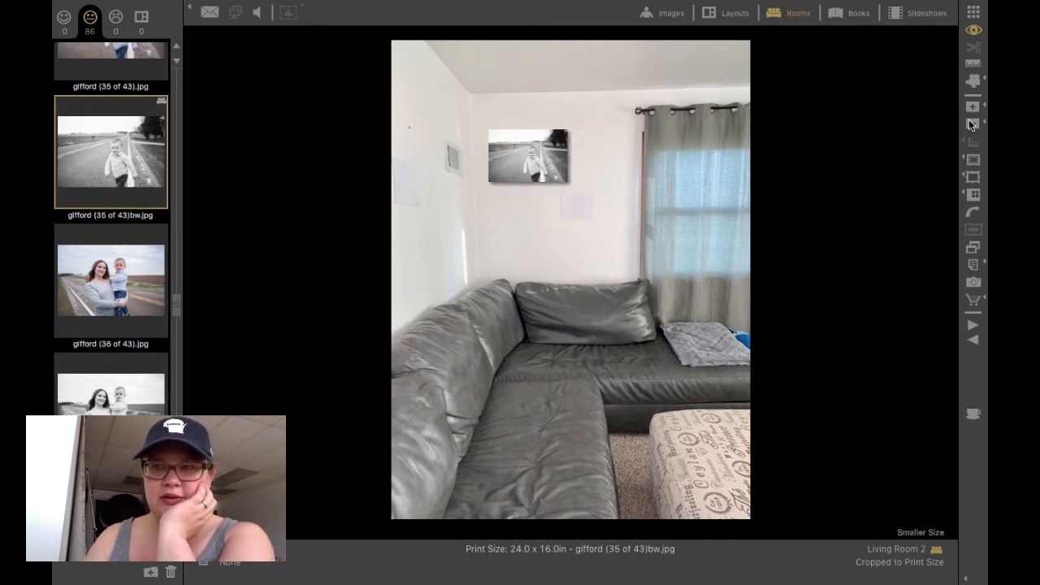
left_click(972, 122)
left_click_drag(526, 161, 521, 174)
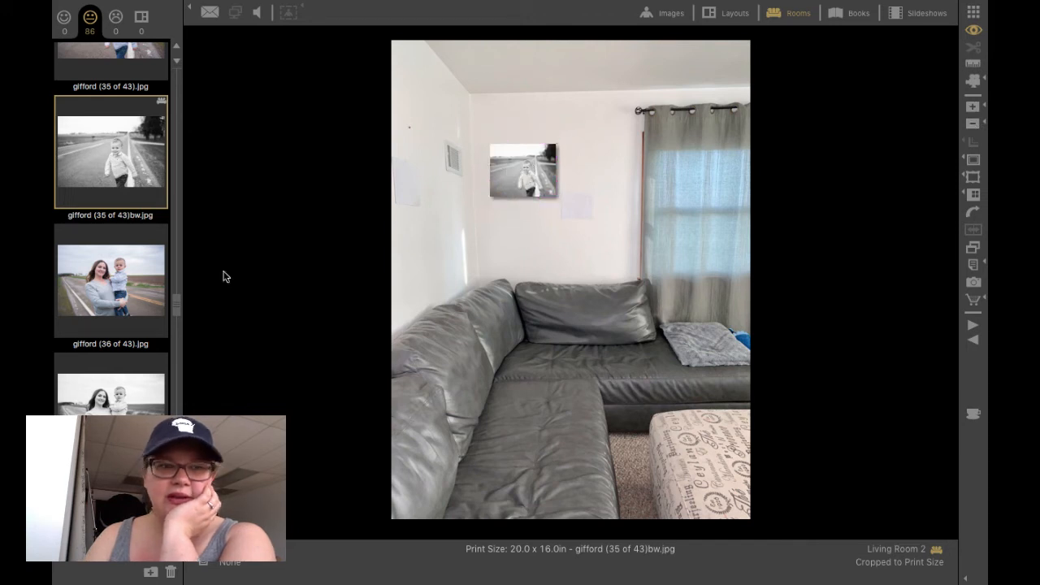
Swap the black-and-white print of the little boy for its colour version (35 of 43).
scroll(138, 292, "up", 3)
scroll(138, 298, "up", 3)
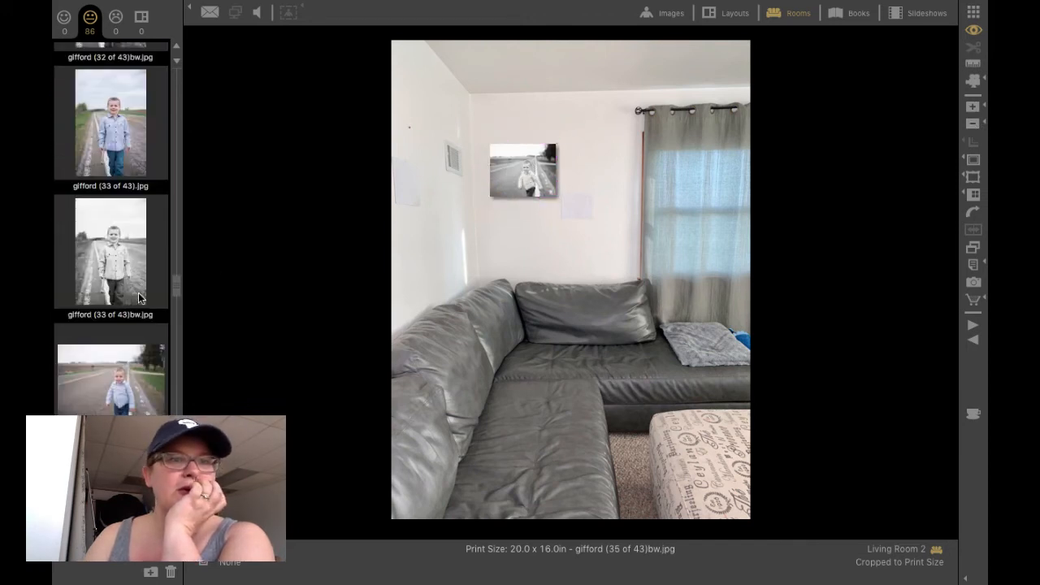
scroll(138, 298, "up", 3)
scroll(138, 298, "up", 3)
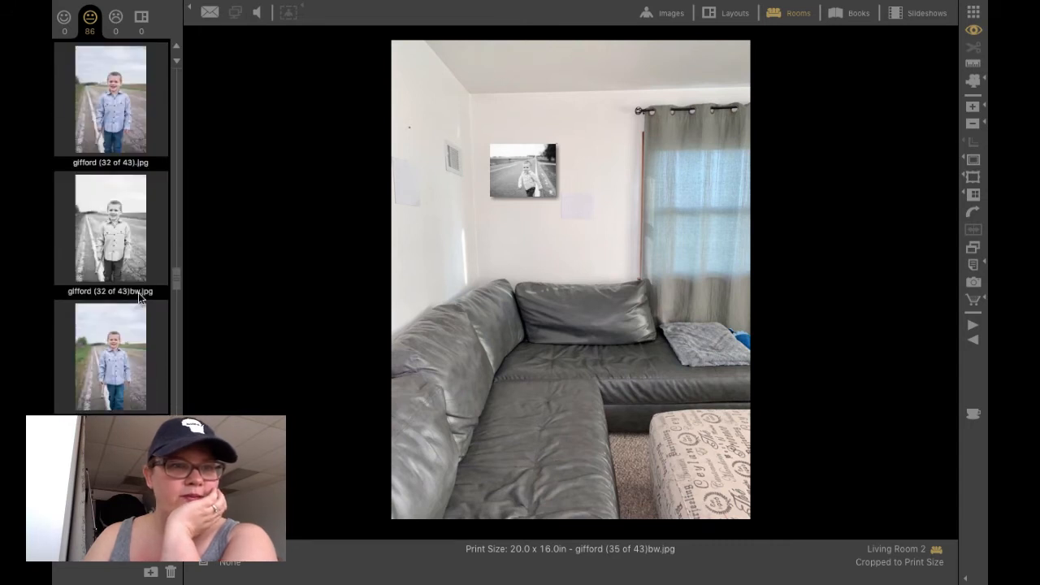
scroll(139, 298, "up", 3)
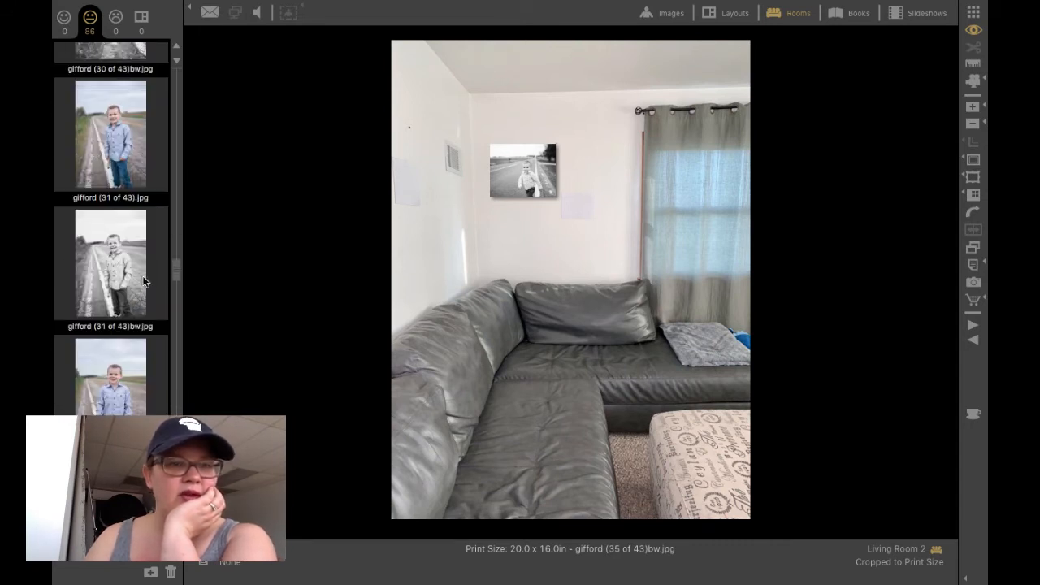
scroll(144, 280, "down", 10)
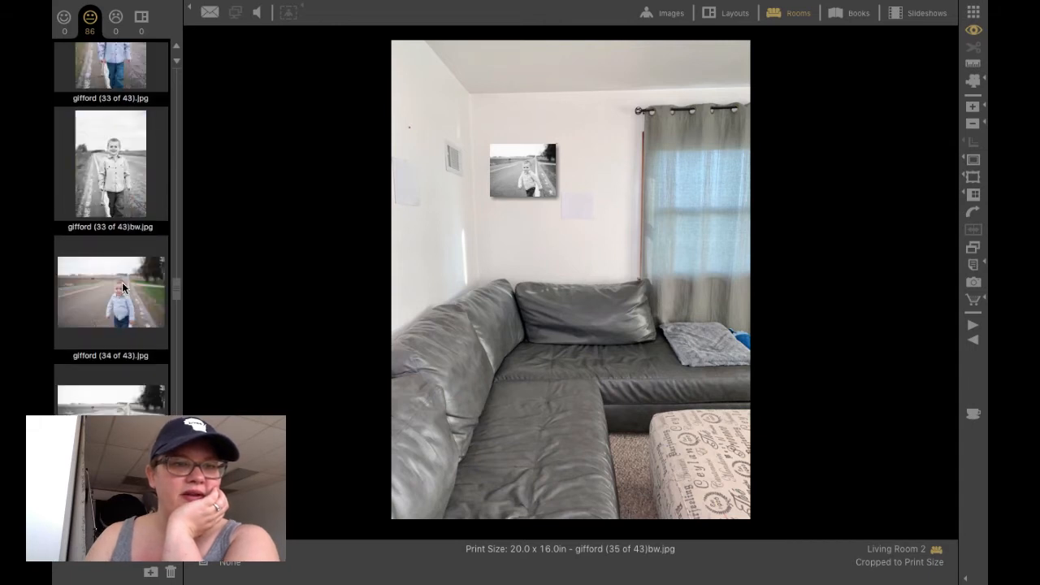
scroll(122, 285, "down", 5)
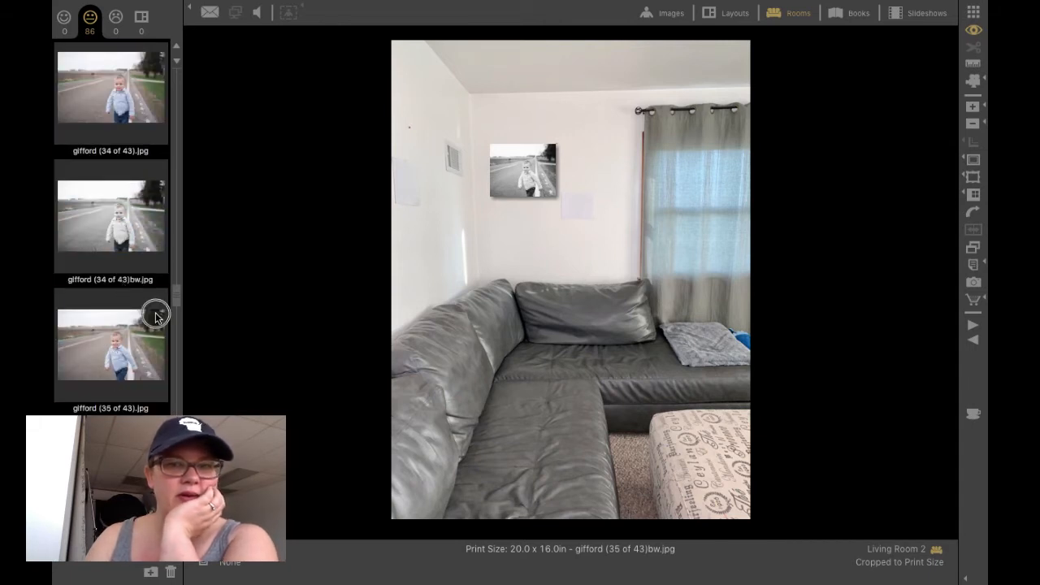
left_click(156, 316)
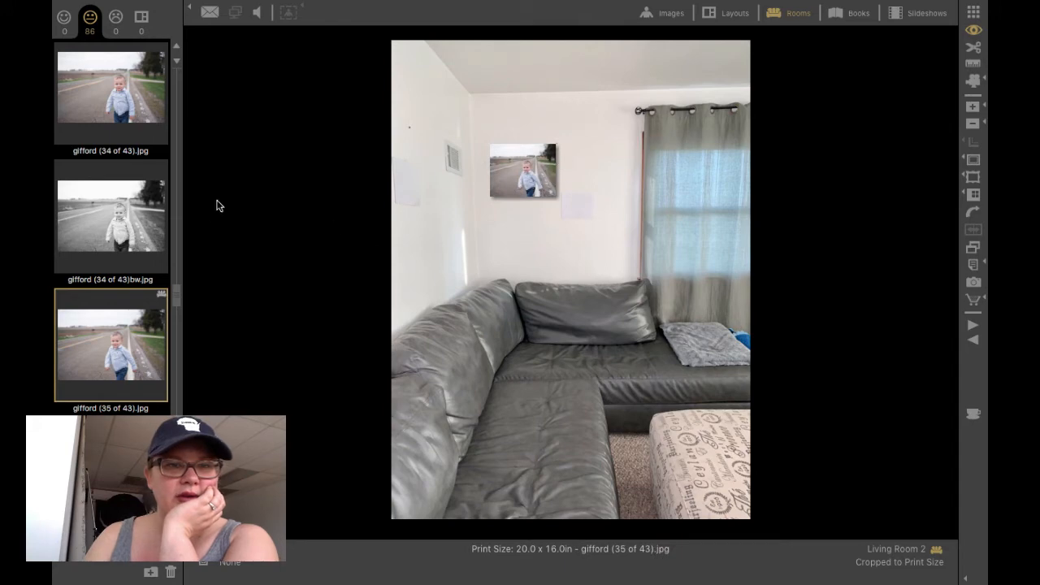
Add the colour portrait of the older boy (31 of 43) to the wall between the first print and the curtain.
scroll(133, 176, "up", 8)
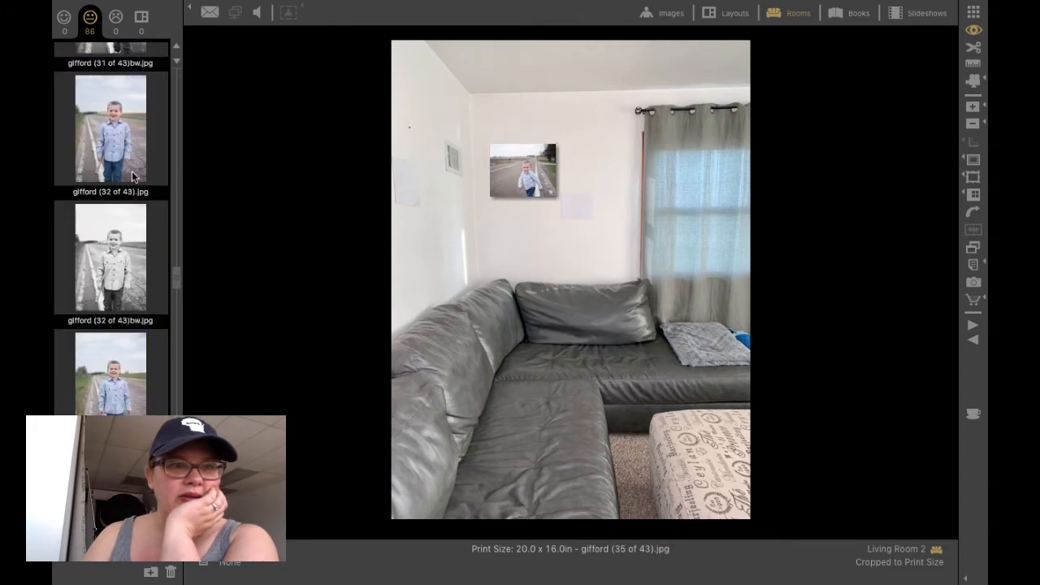
scroll(131, 170, "up", 6)
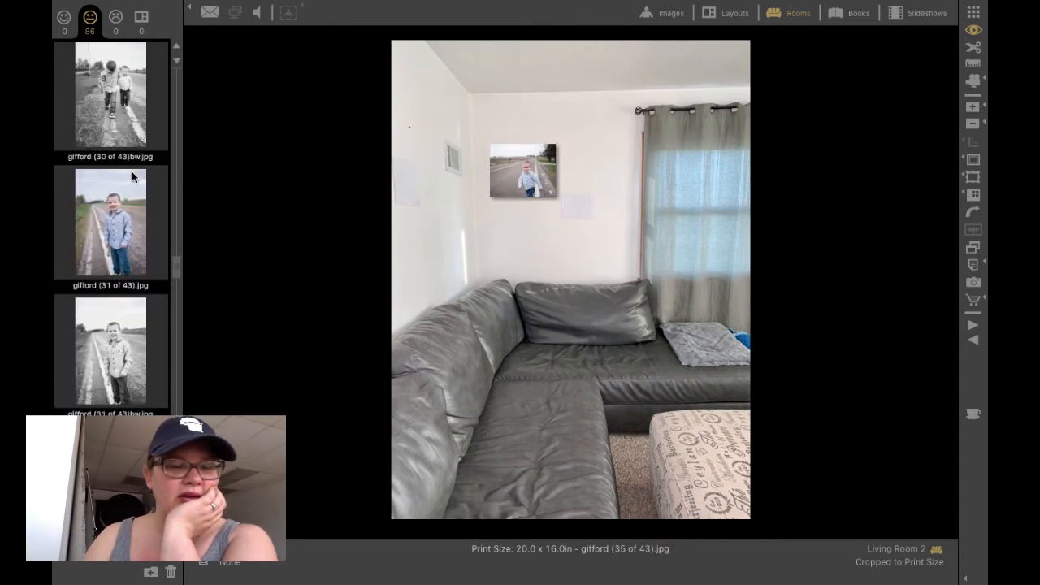
left_click_drag(110, 236, 609, 218)
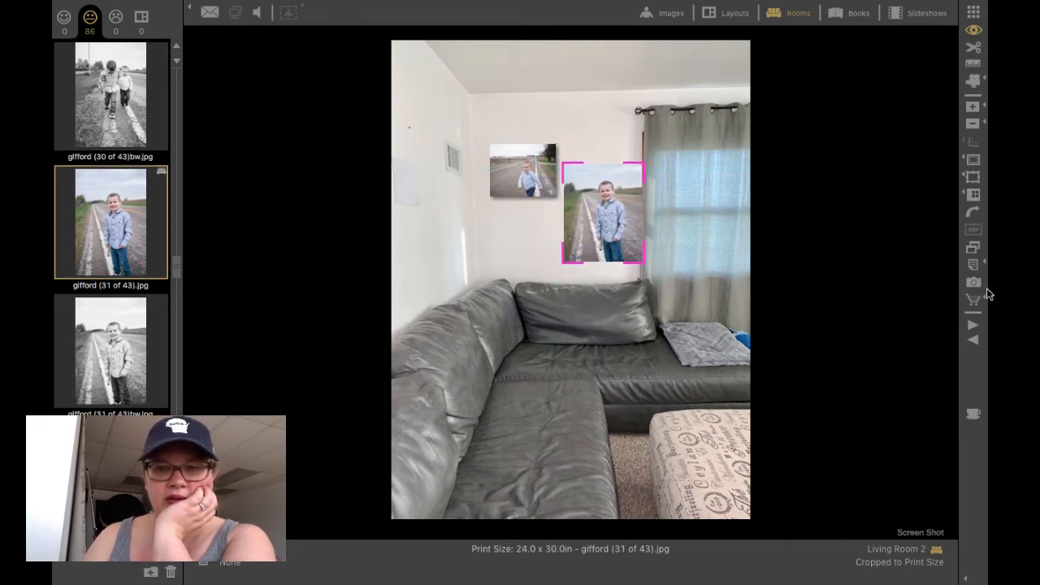
Reduce the older boy's portrait to 16 x 20 in, move it closer to the first print, slightly lower, and deselect it.
left_click(972, 126)
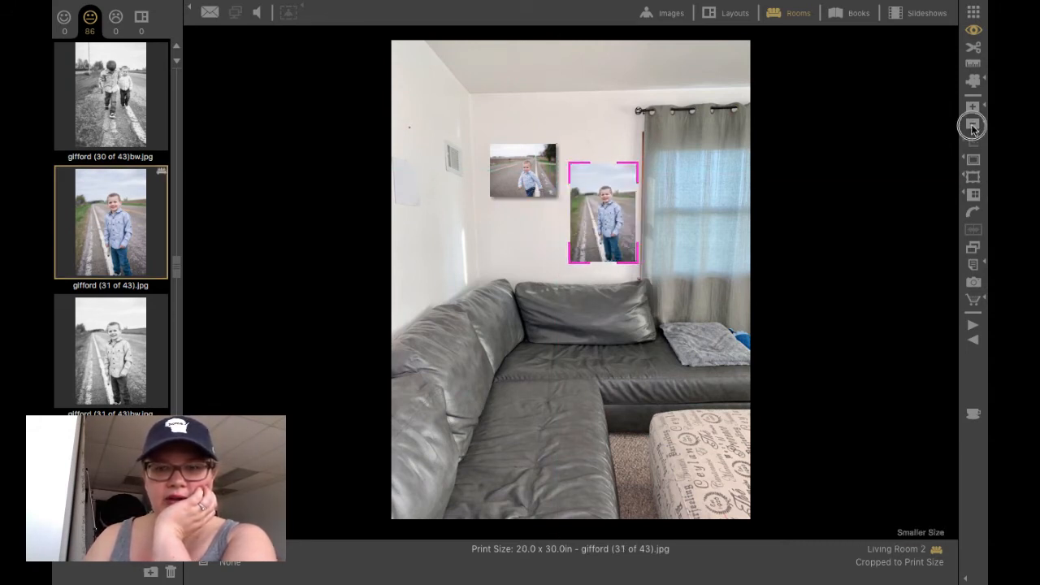
left_click(973, 126)
left_click(972, 125)
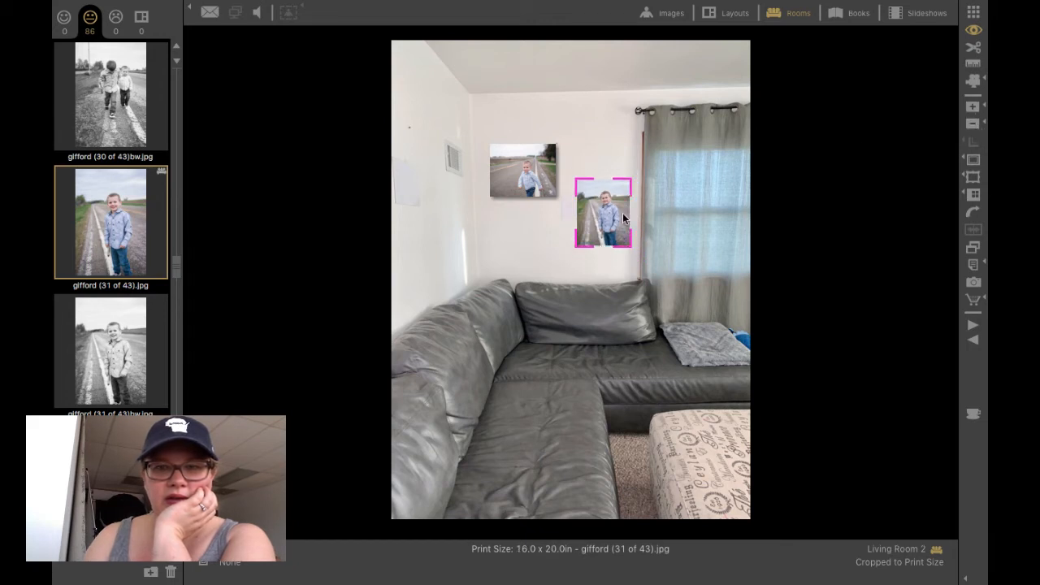
left_click_drag(602, 208, 590, 211)
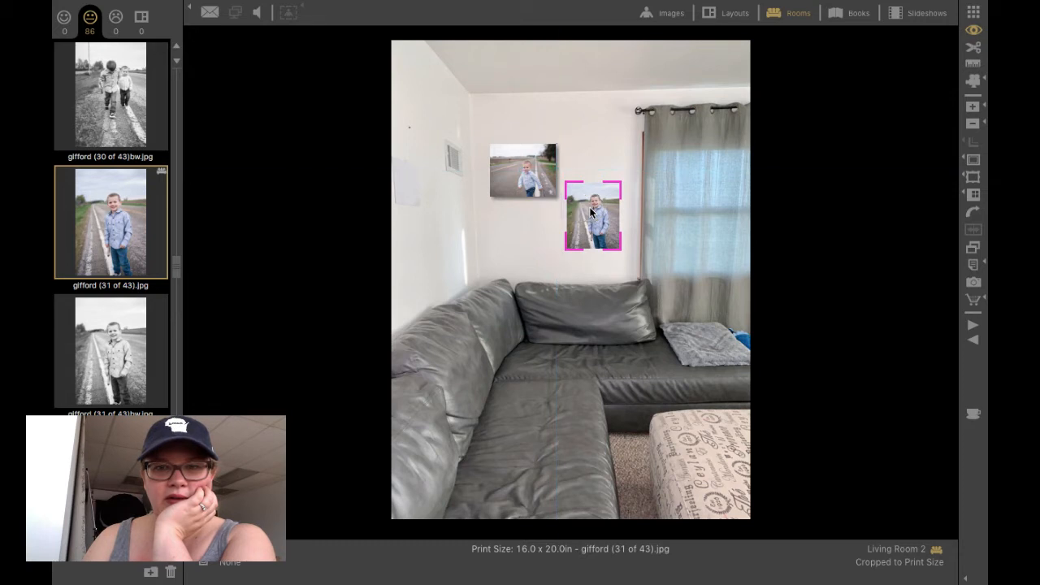
left_click(550, 252)
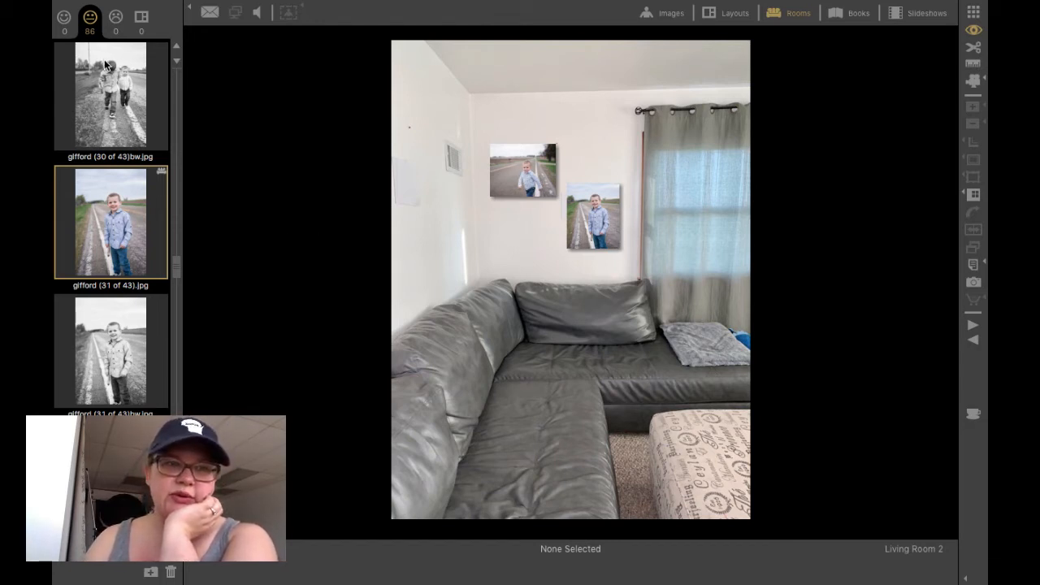
Look through the remaining family photos for another image to add to the two-print arrangement.
scroll(136, 281, "down", 8)
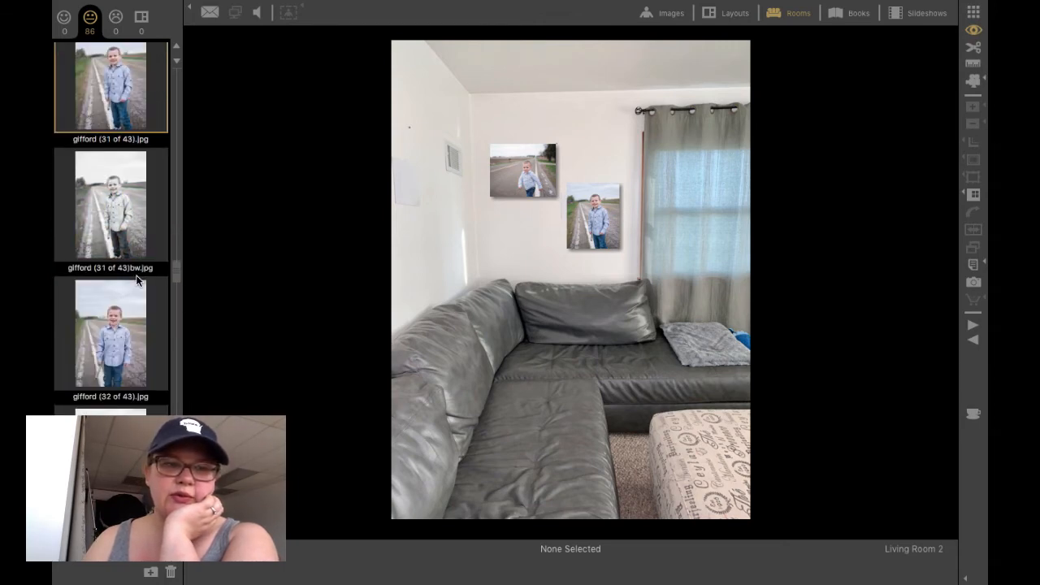
scroll(135, 280, "down", 8)
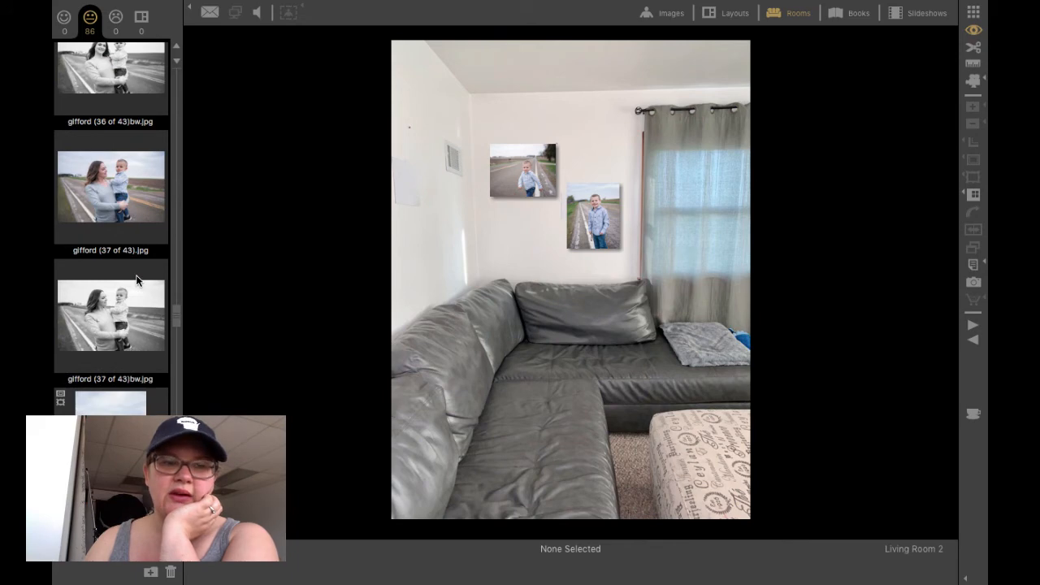
scroll(135, 280, "down", 10)
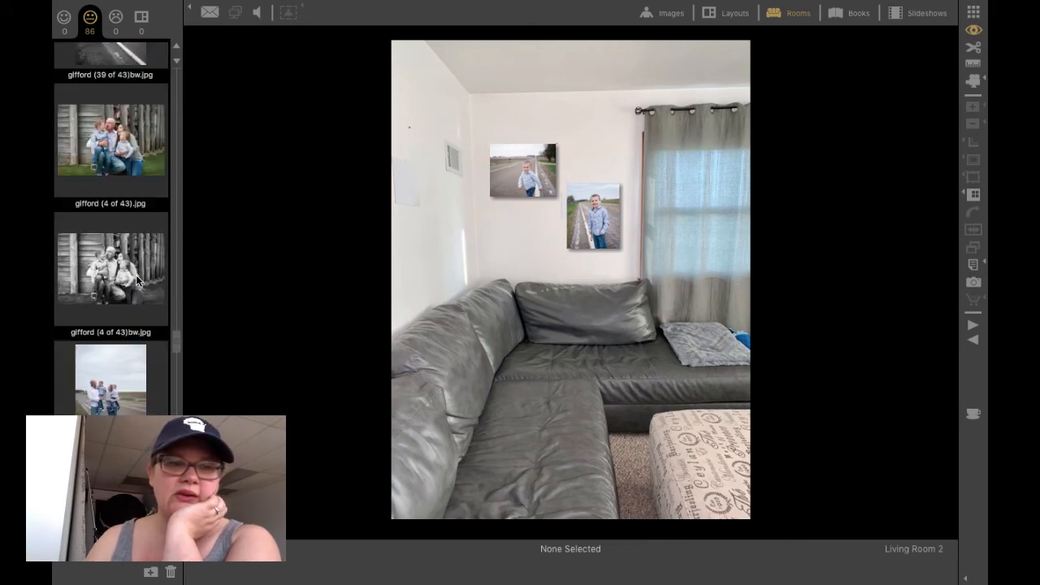
scroll(135, 281, "down", 8)
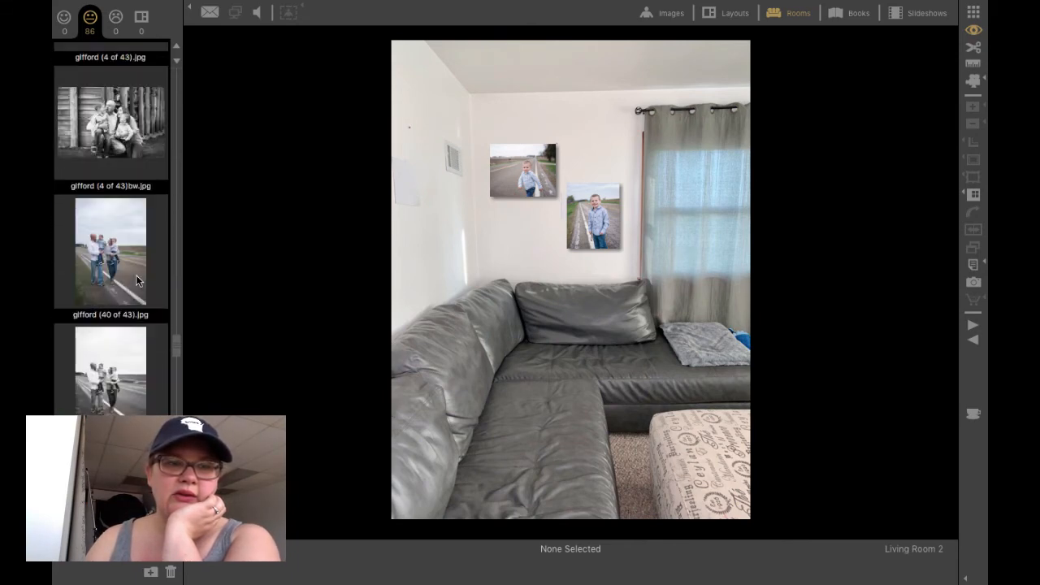
scroll(136, 275, "down", 5)
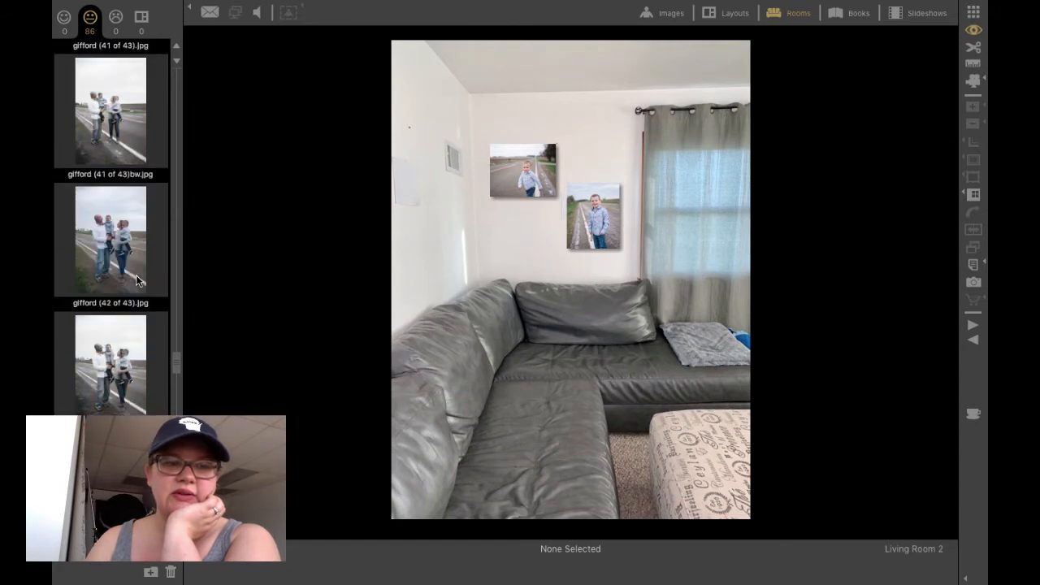
scroll(136, 280, "down", 7)
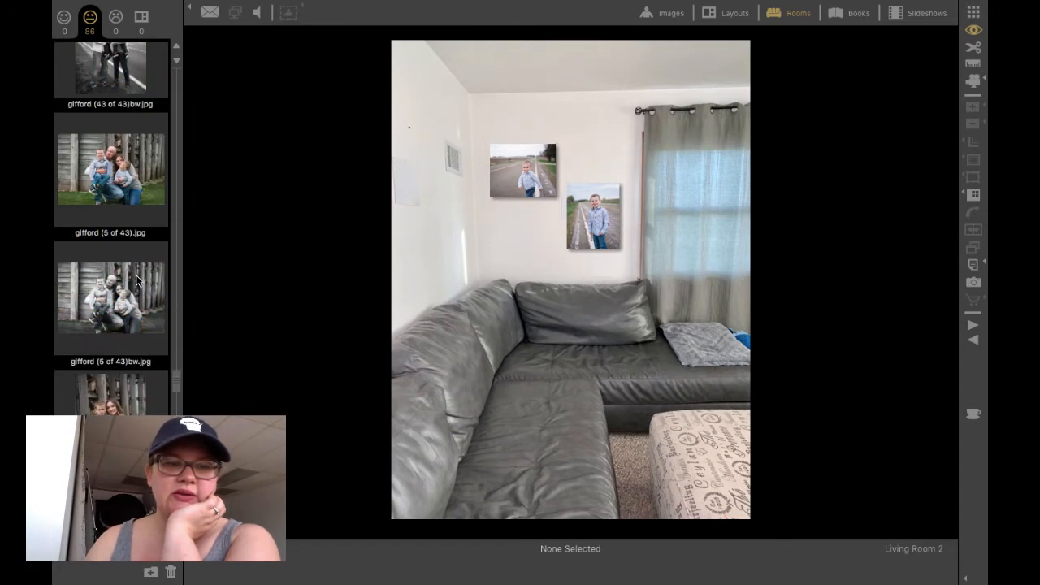
scroll(137, 281, "down", 2)
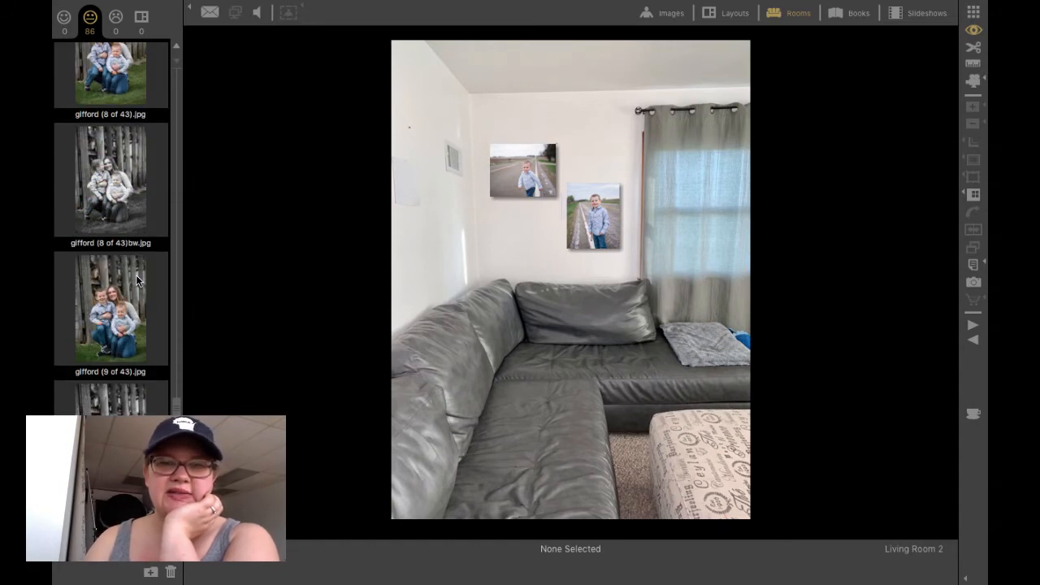